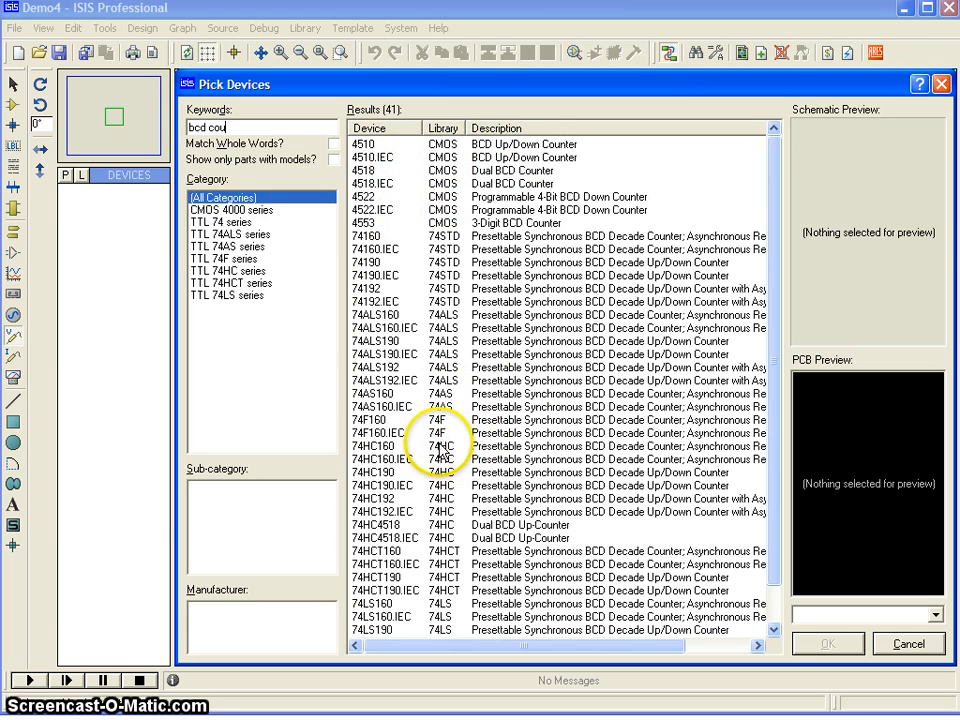
Compare the BCD counters in the search results and add the 74LS190 up/down decade counter to the device list
click(386, 262)
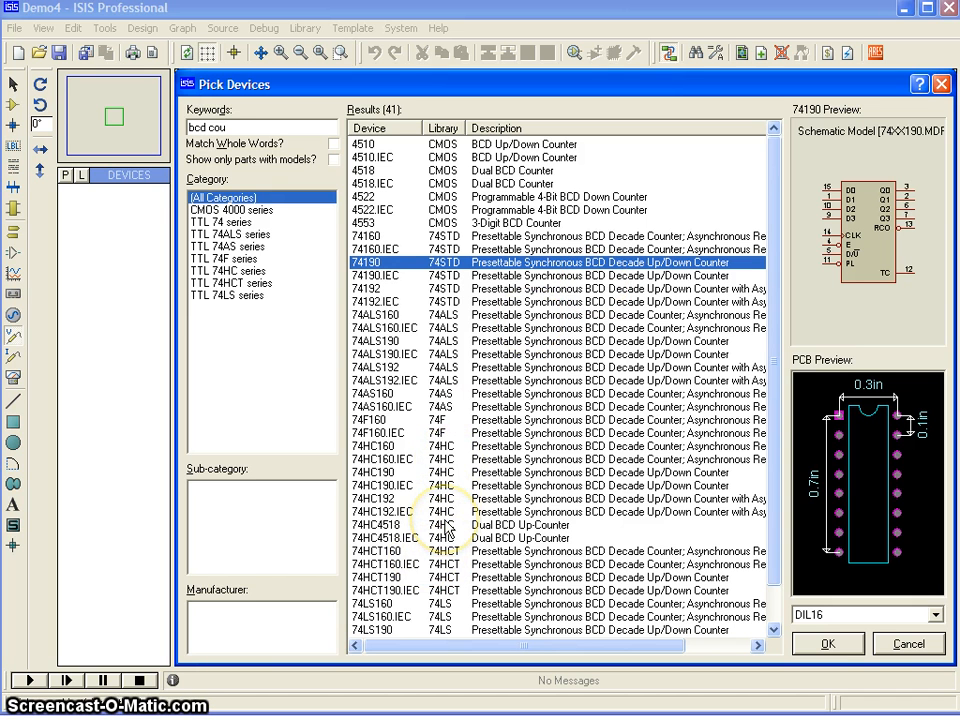
scroll(447, 530, down, 1)
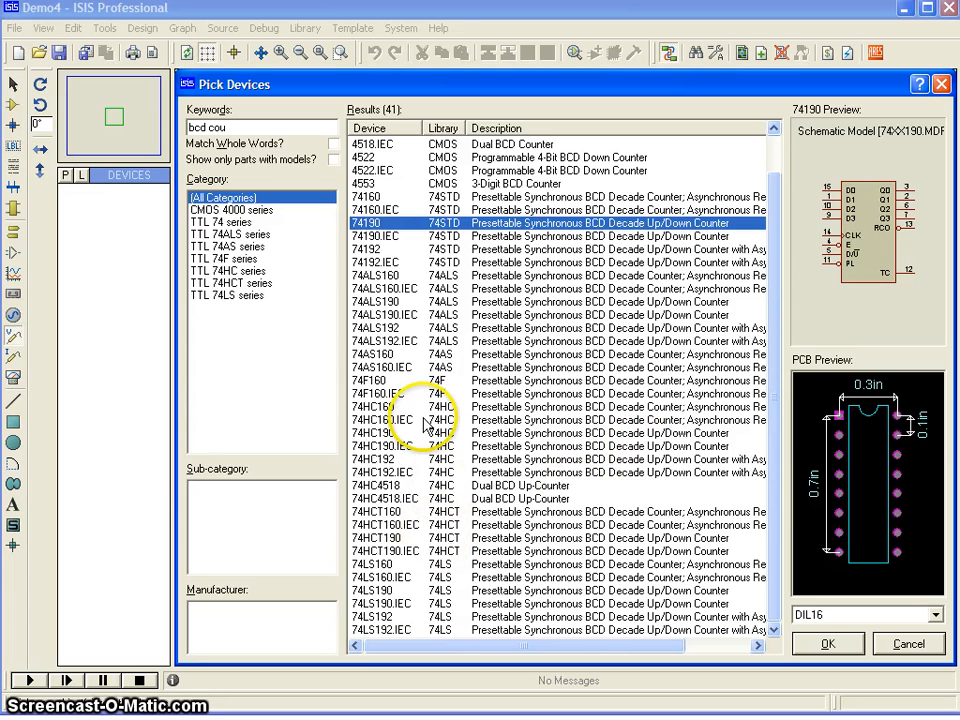
click(384, 249)
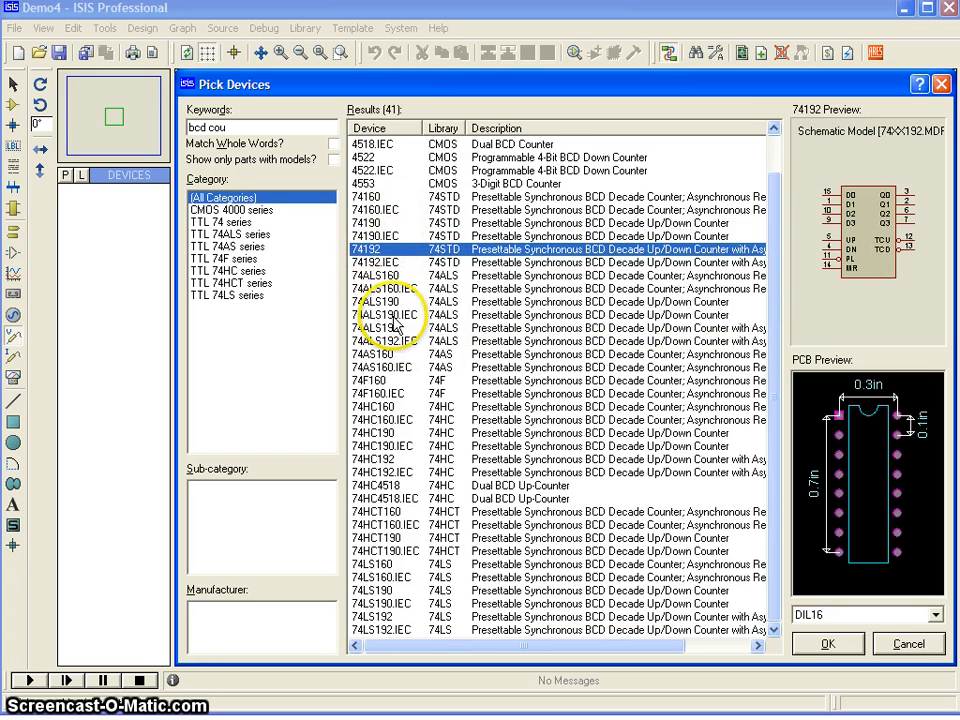
scroll(380, 310, up, 1)
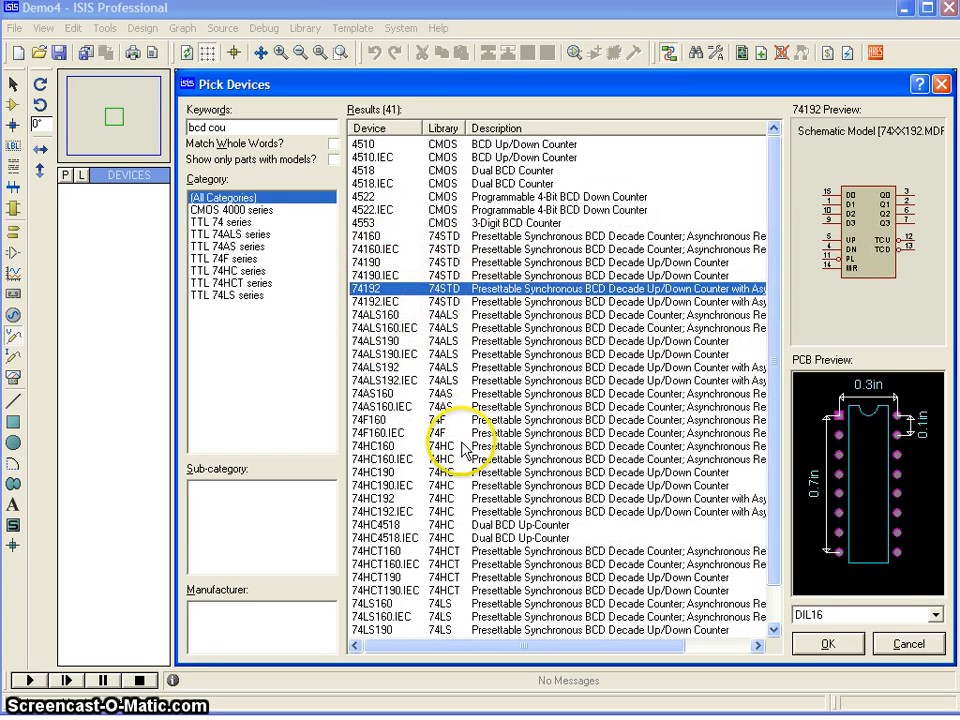
scroll(505, 605, down, 1)
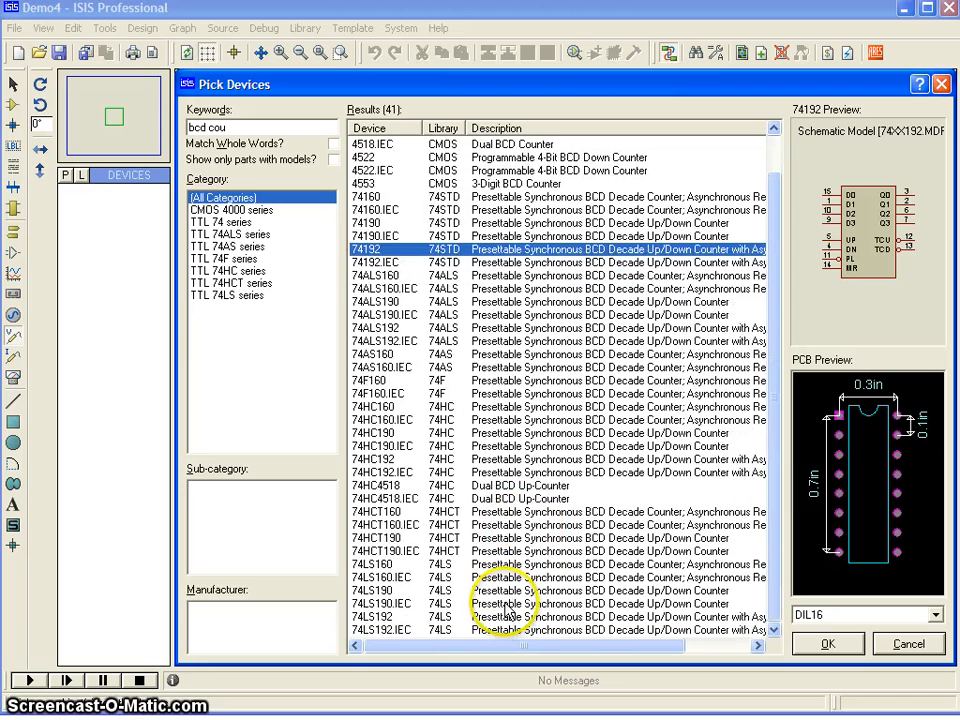
click(438, 565)
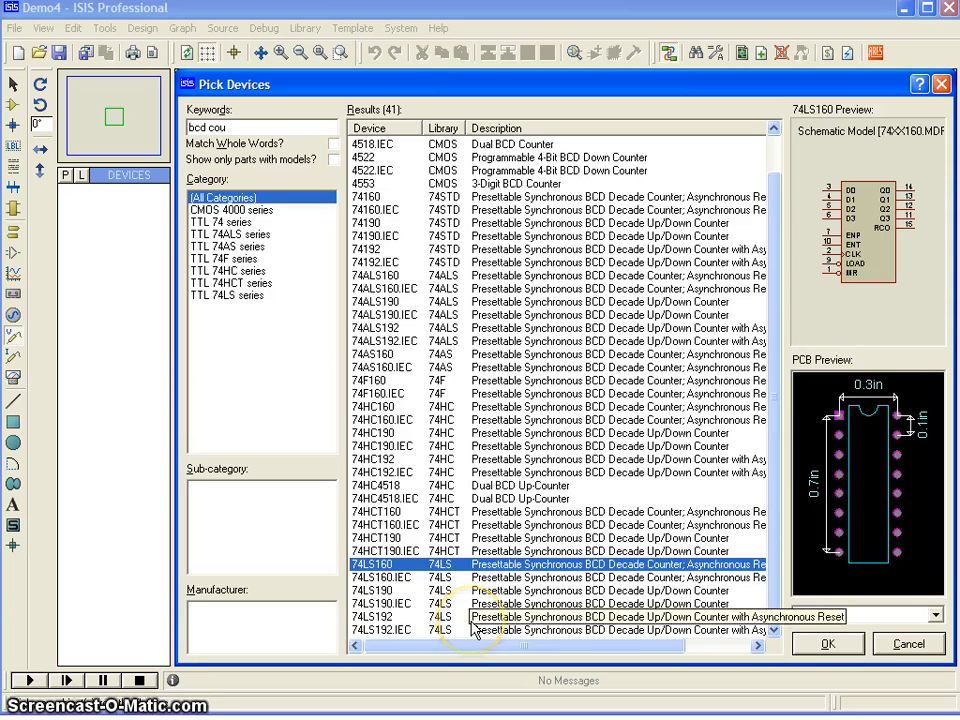
click(389, 591)
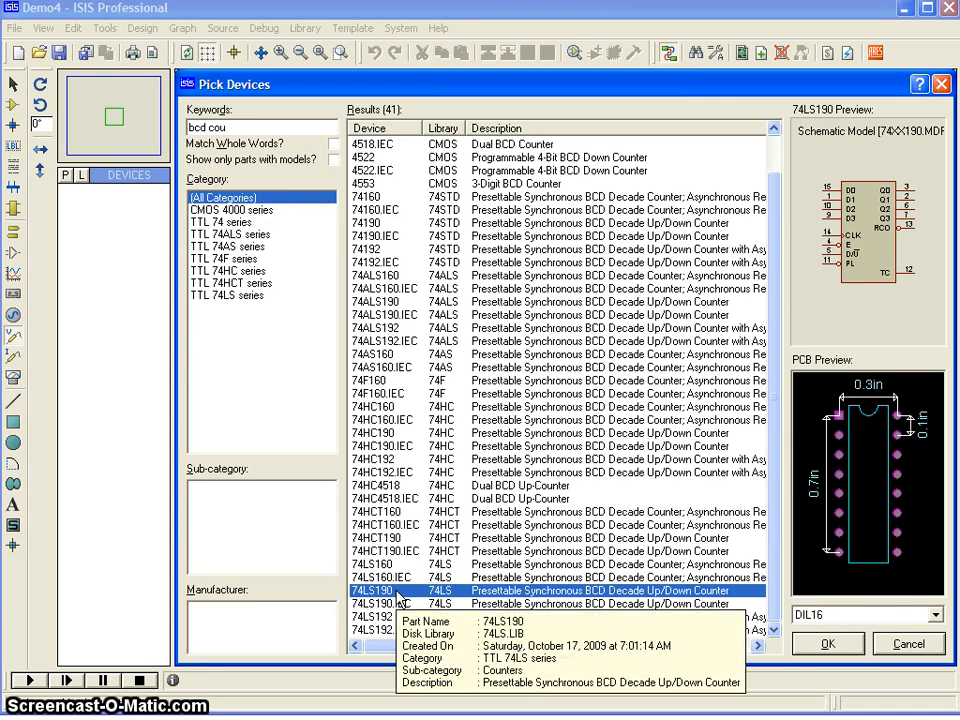
click(398, 598)
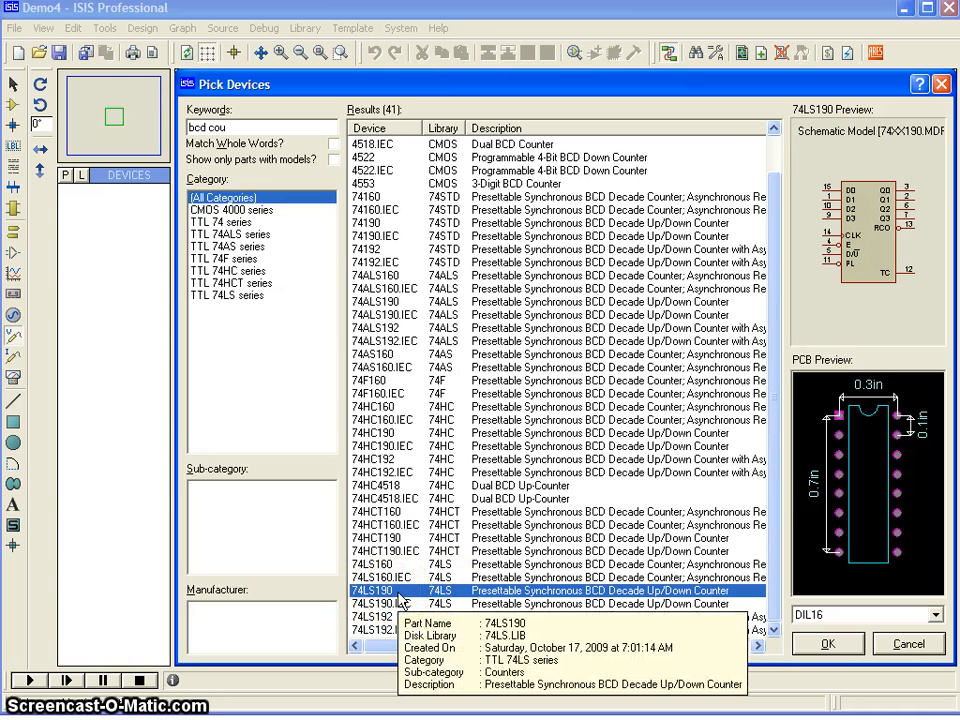
double_click(398, 598)
Search the device library for 7490 and add the 74LS90 decade counter to the device list
click(262, 133)
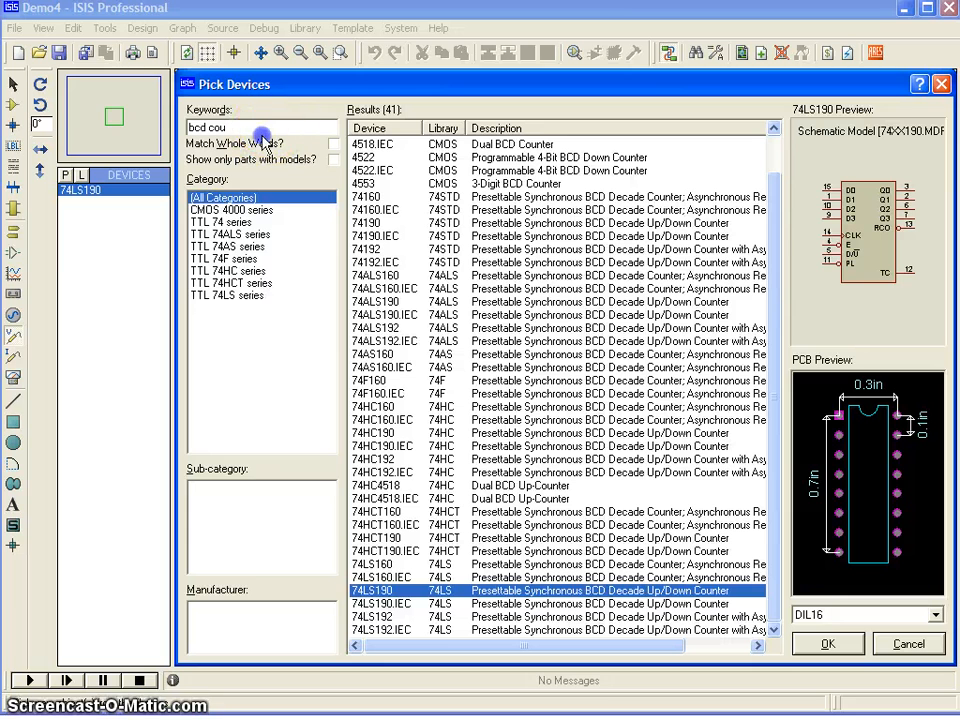
click(257, 127)
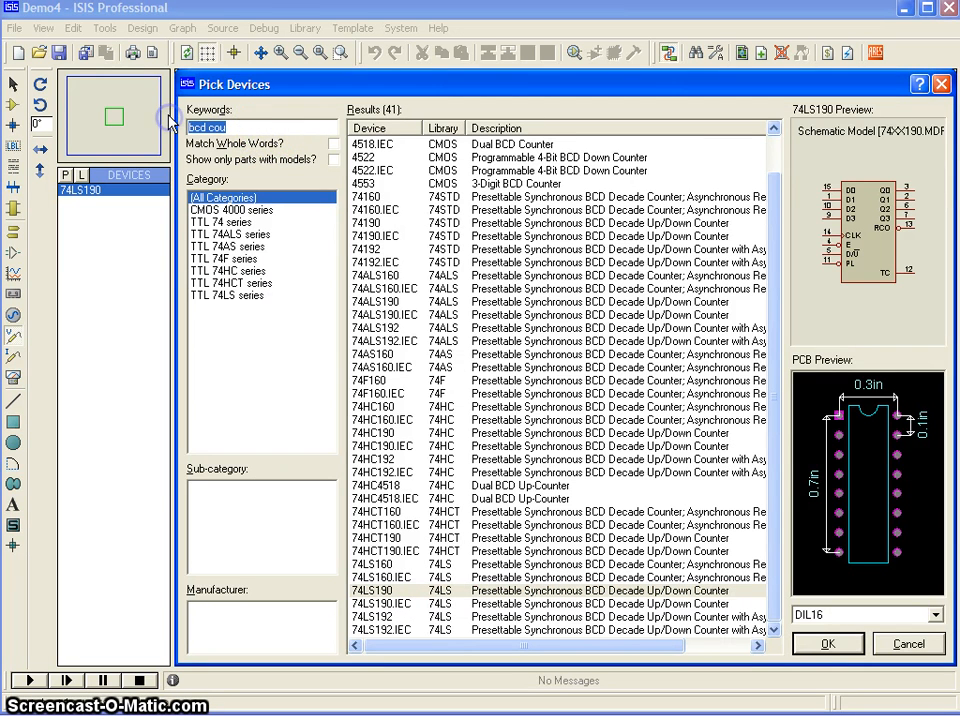
text(74)
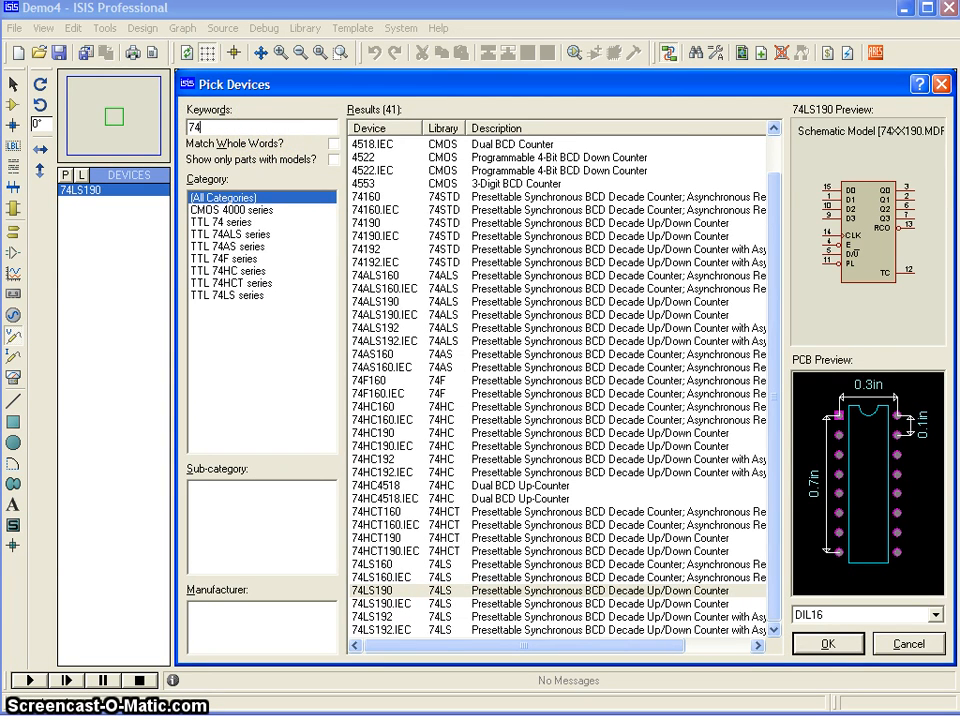
text(90)
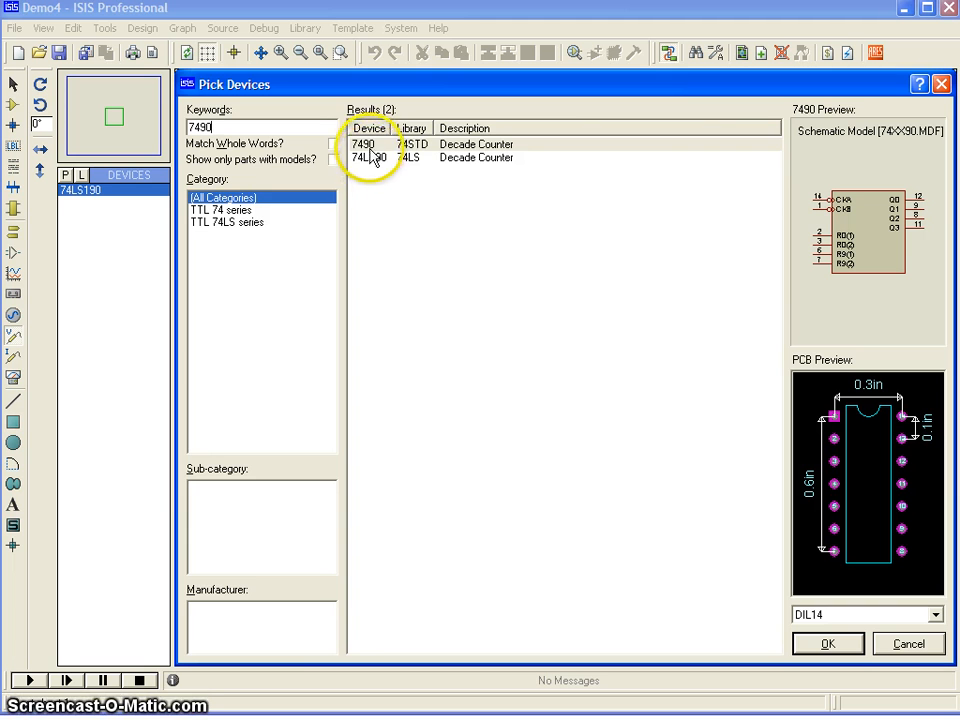
double_click(369, 158)
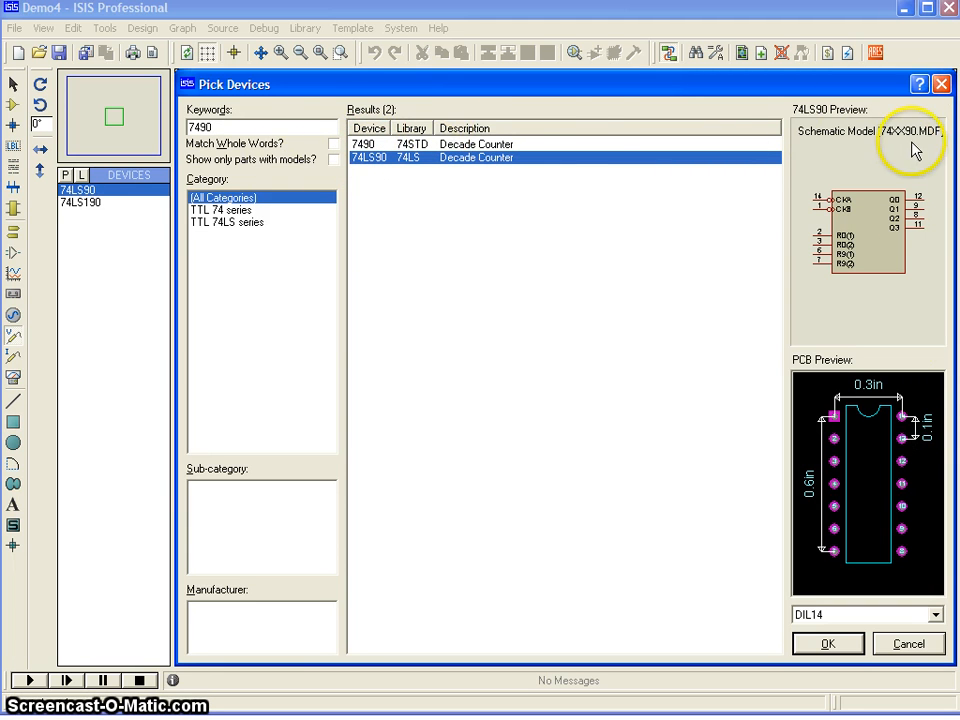
Search the device library for "seven segm" and add the 7447 BCD-to-seven-segment decoder to the device list
click(236, 127)
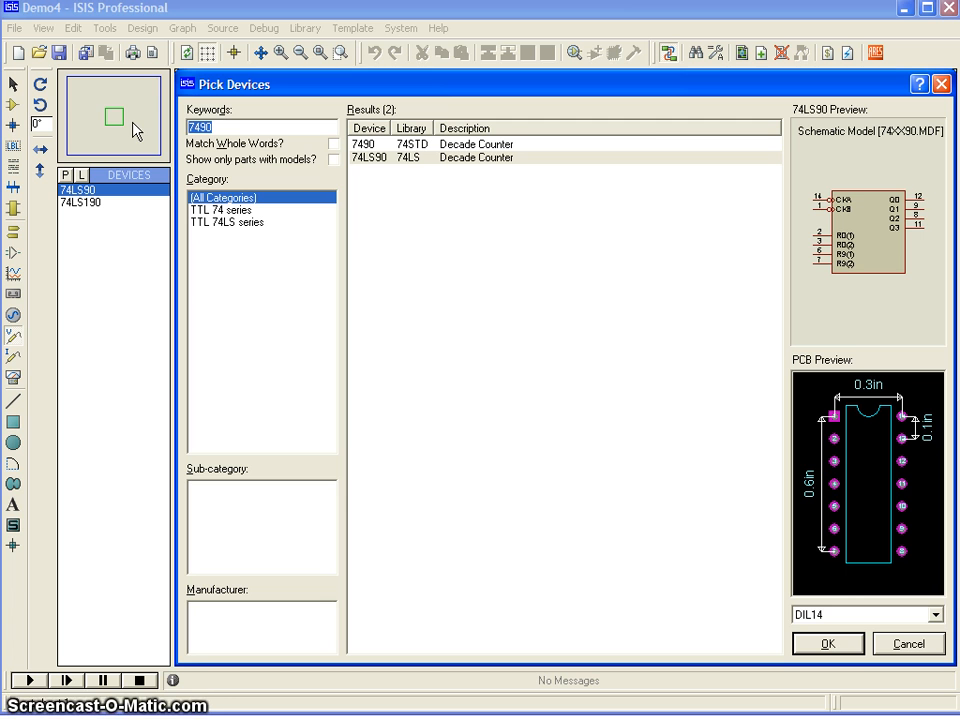
text(seve)
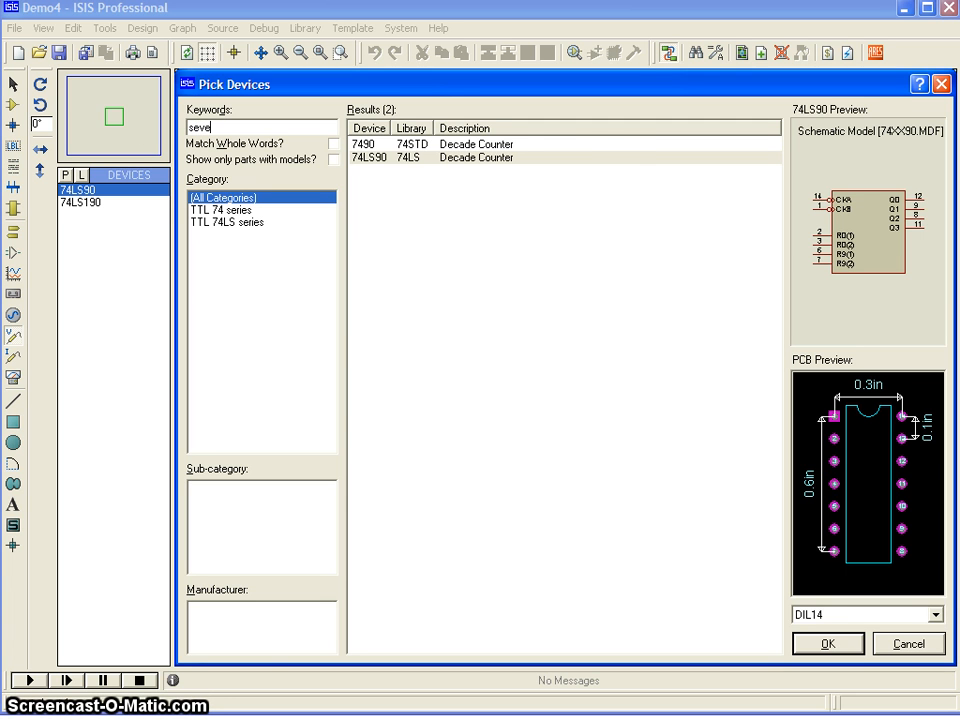
text(n segm)
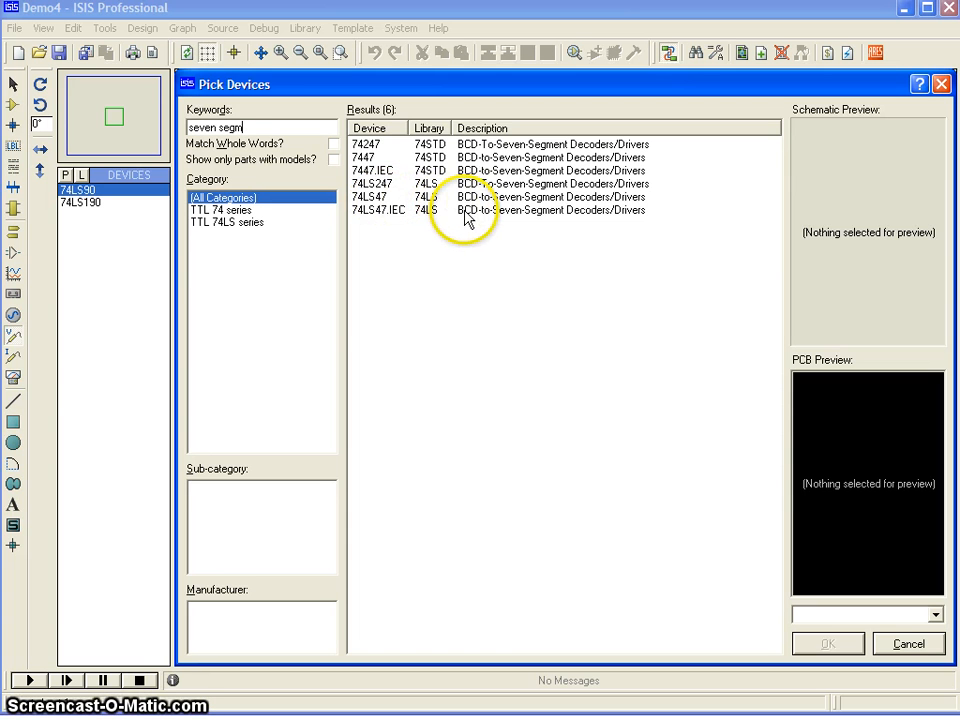
click(367, 157)
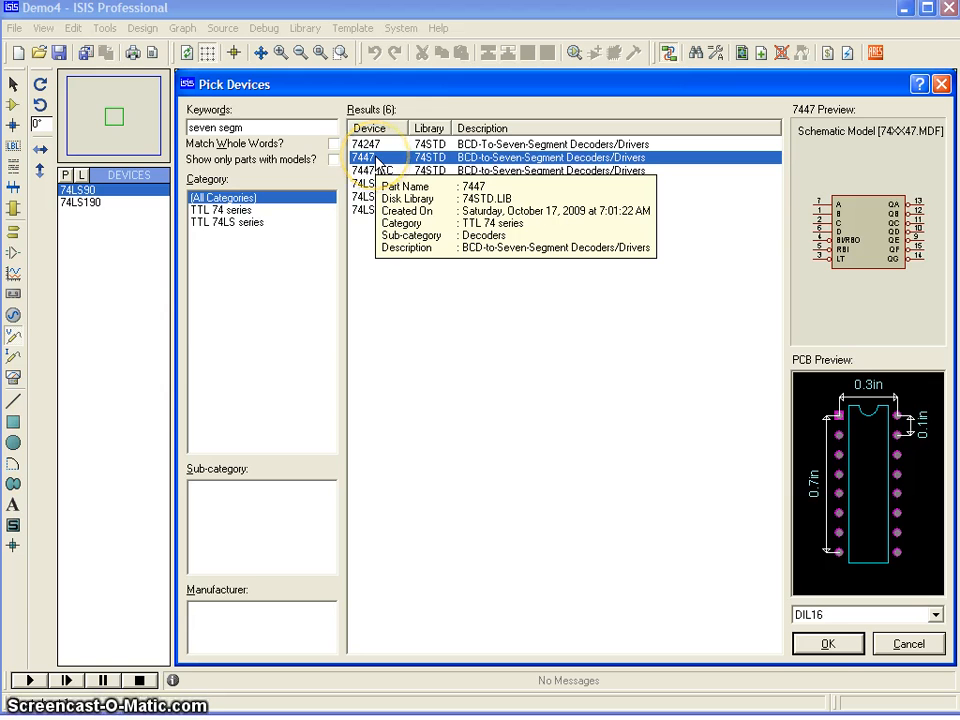
double_click(362, 158)
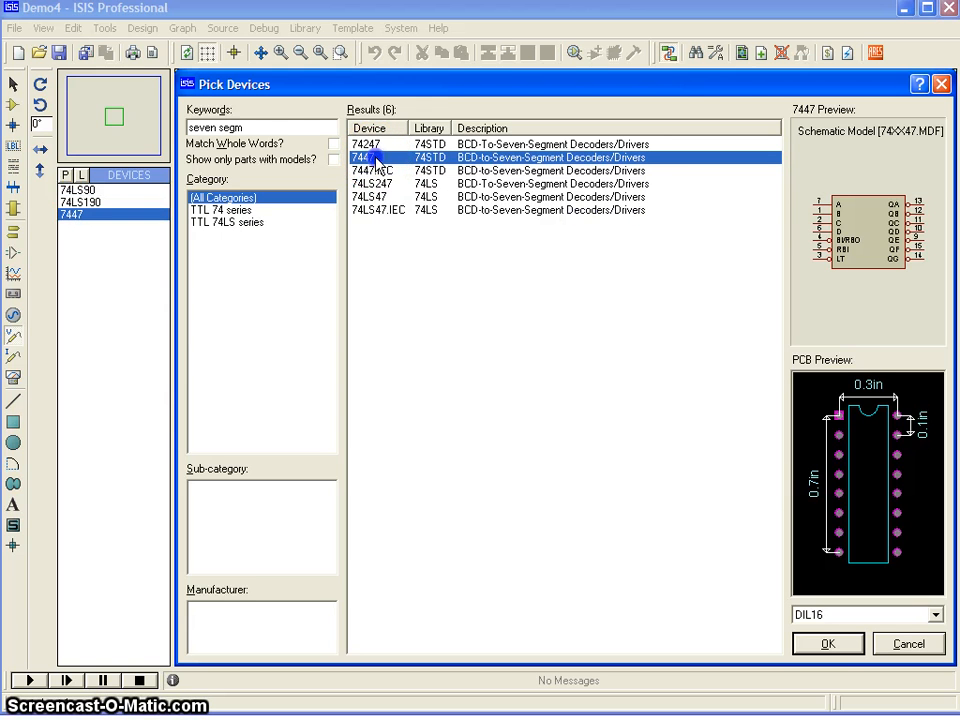
Search the device library for "7-seg" and restrict the results to the Optoelectronics category
drag(241, 127, 187, 127)
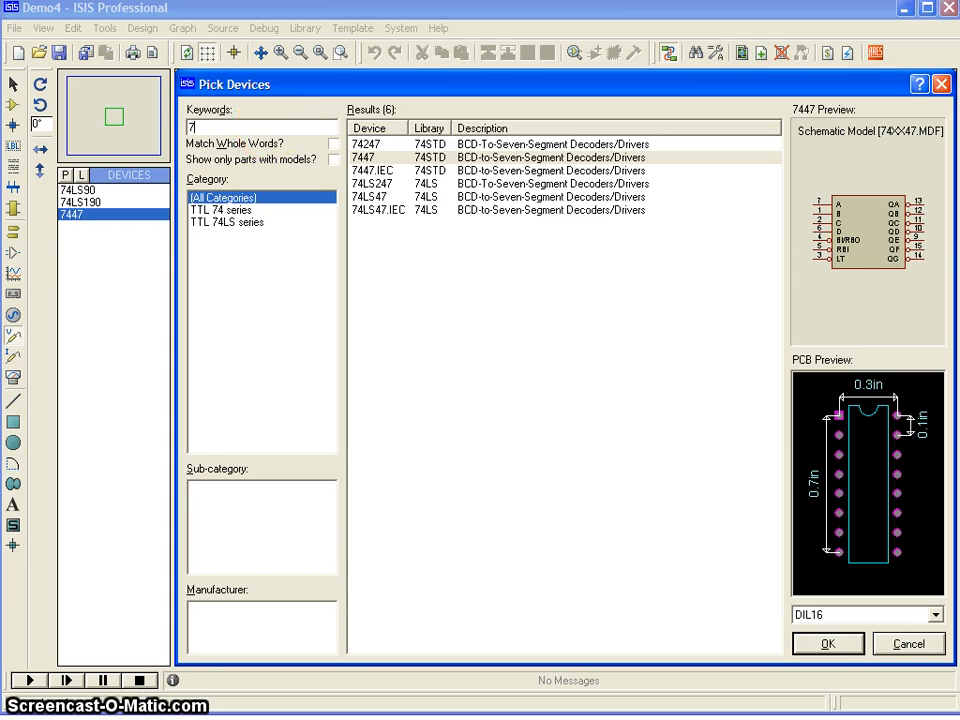
text(7-seg)
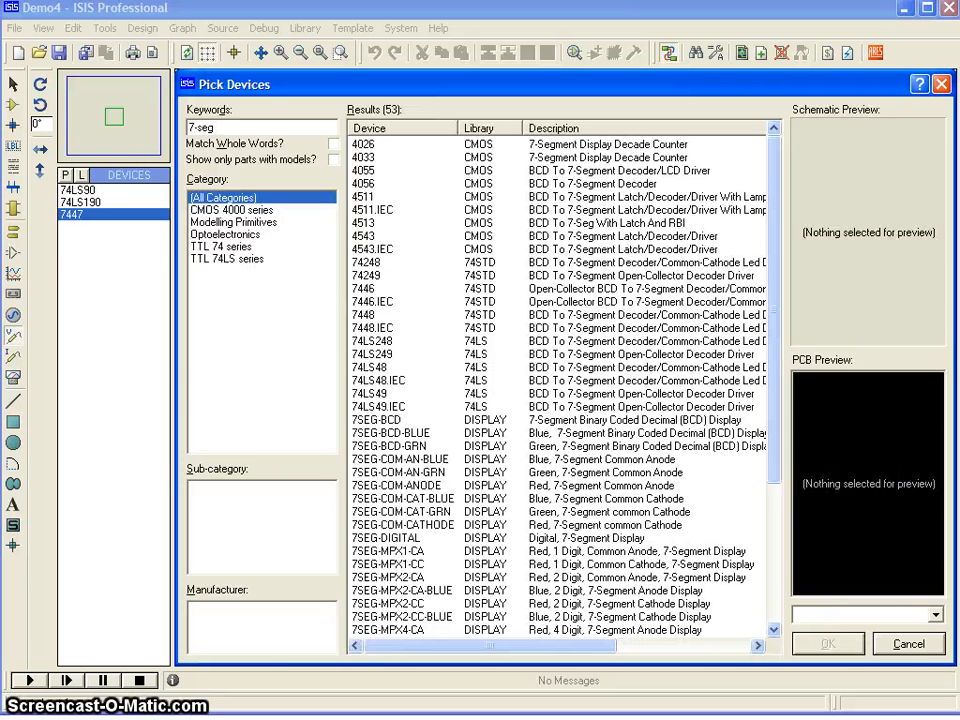
click(209, 236)
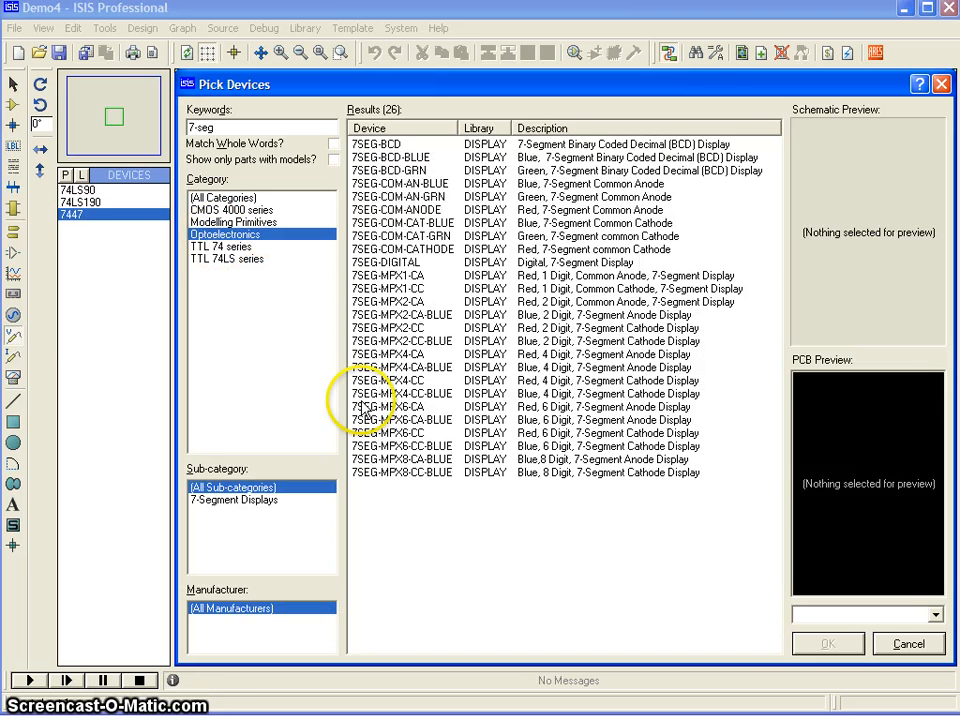
Compare the schematic previews of the multi-digit, single-digit, common-cathode and common-anode seven-segment displays in the results
click(387, 473)
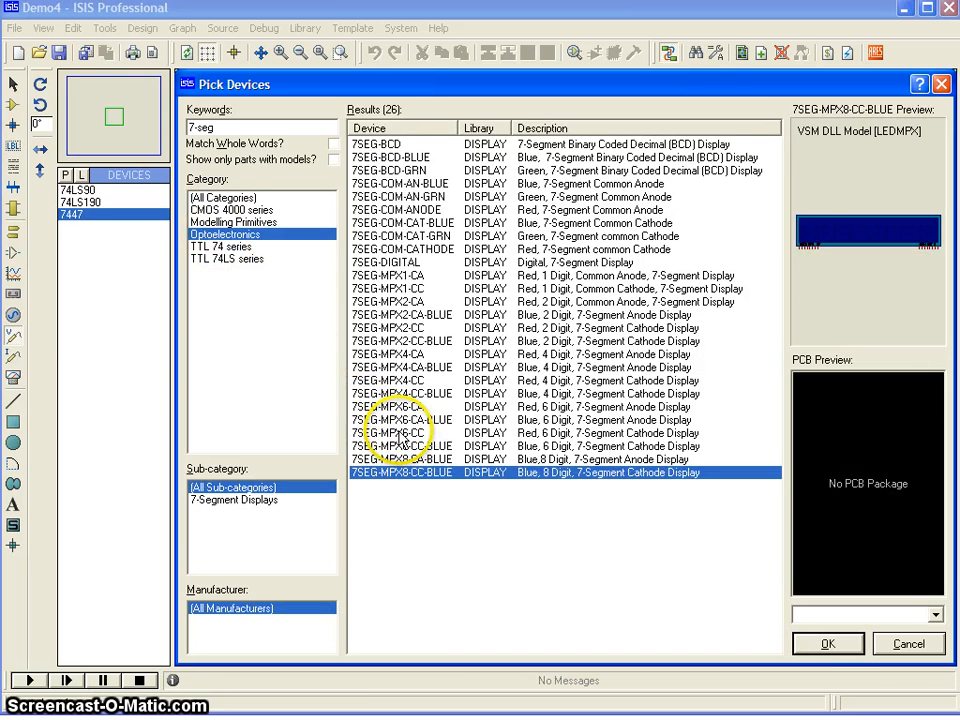
click(398, 434)
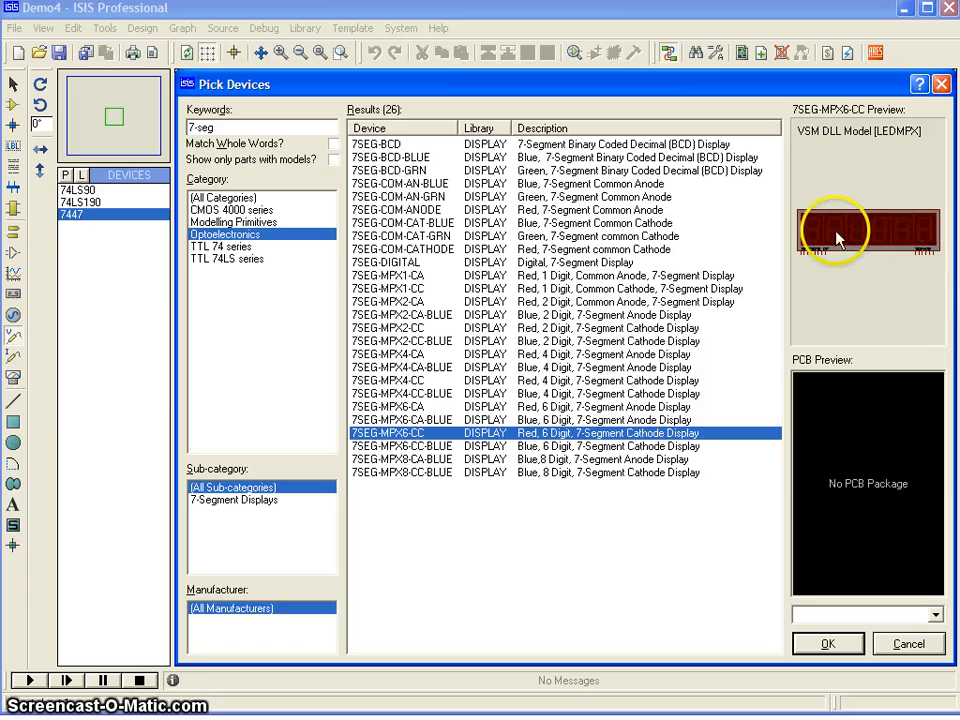
key(Up)
key(Up)
key(Up)
key(Up)
key(Up)
key(Up)
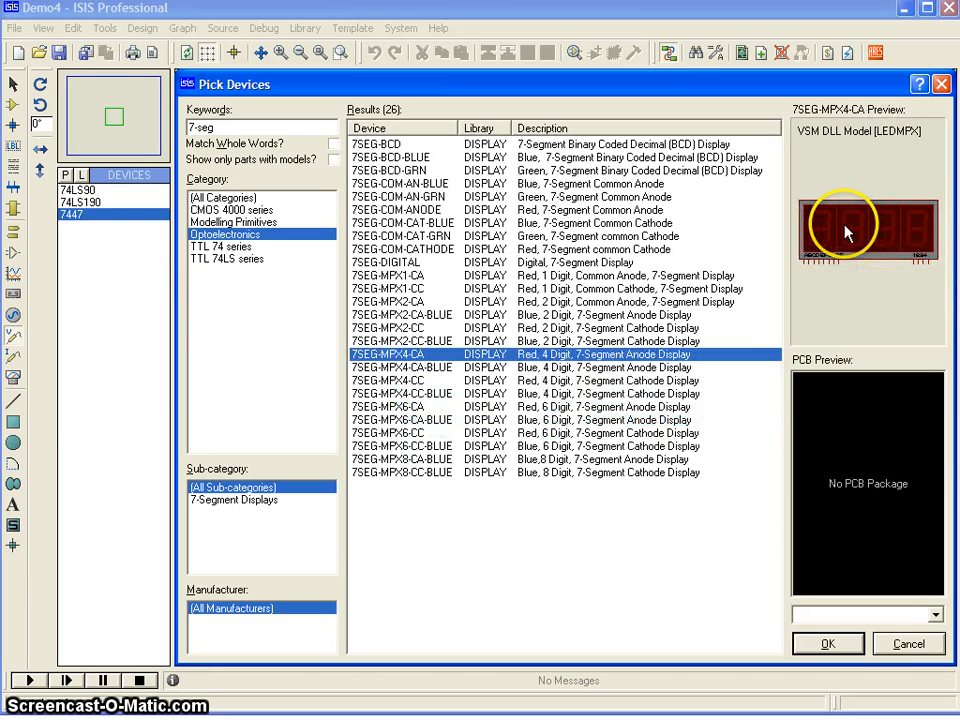
key(Up)
key(Up)
key(Up)
key(Up)
key(Up)
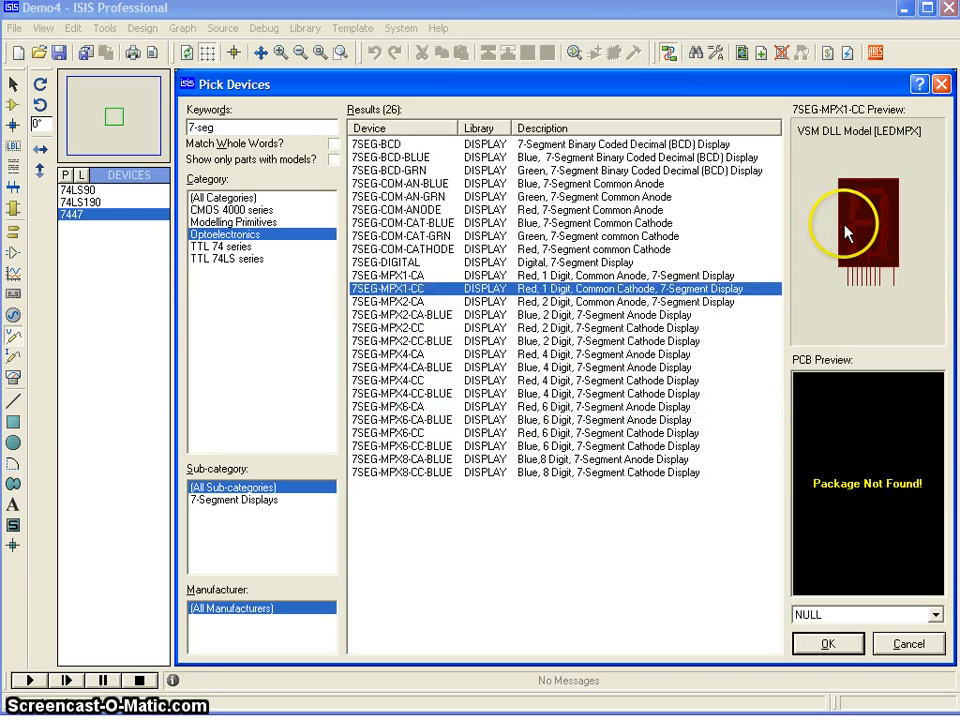
key(Up)
key(Down)
key(Down)
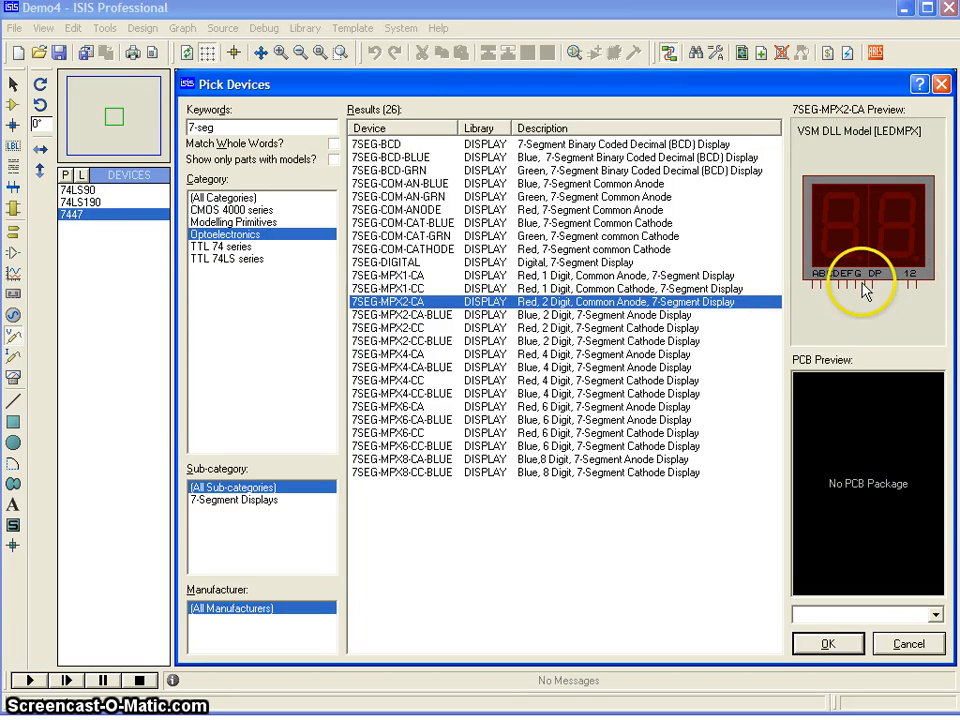
key(Up)
key(Up)
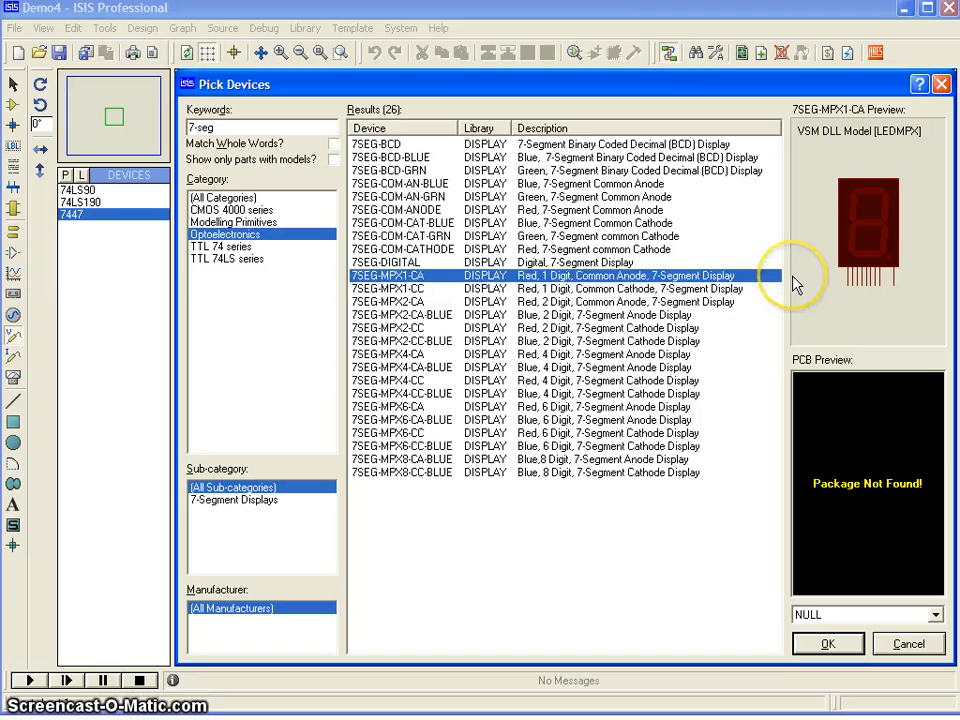
key(Up)
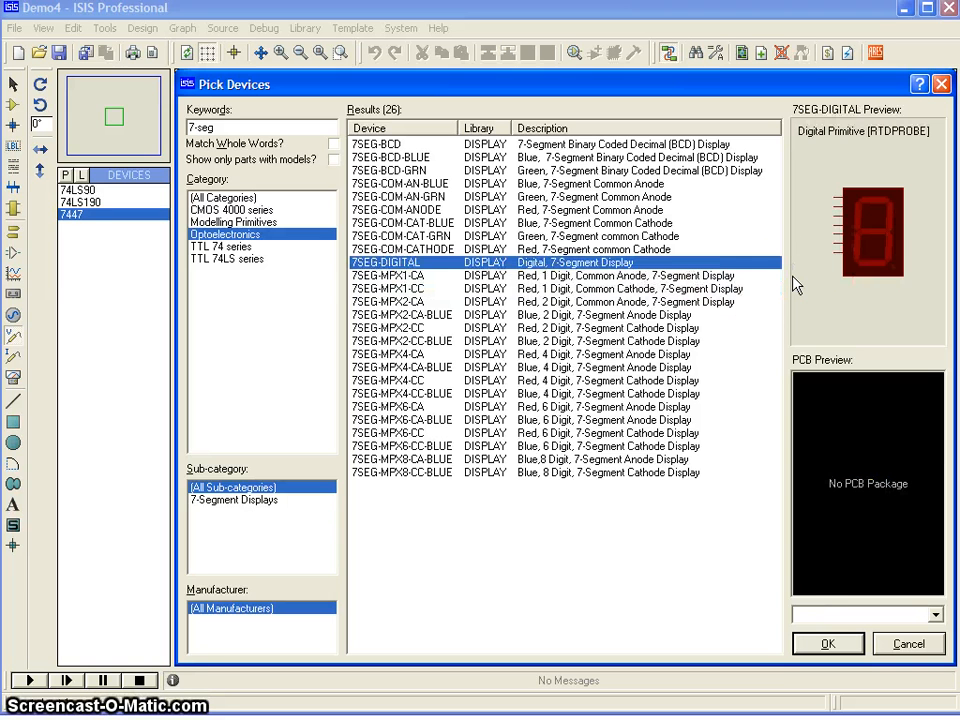
key(Up)
key(Up)
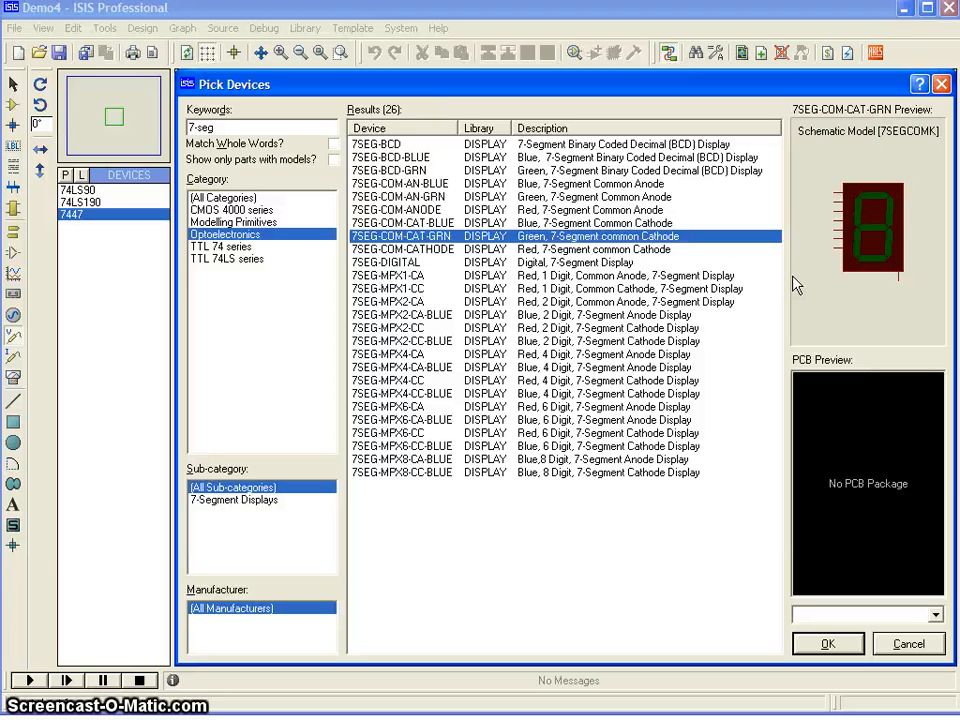
key(Down)
key(Down)
key(Up)
key(Up)
key(Up)
key(Up)
key(Up)
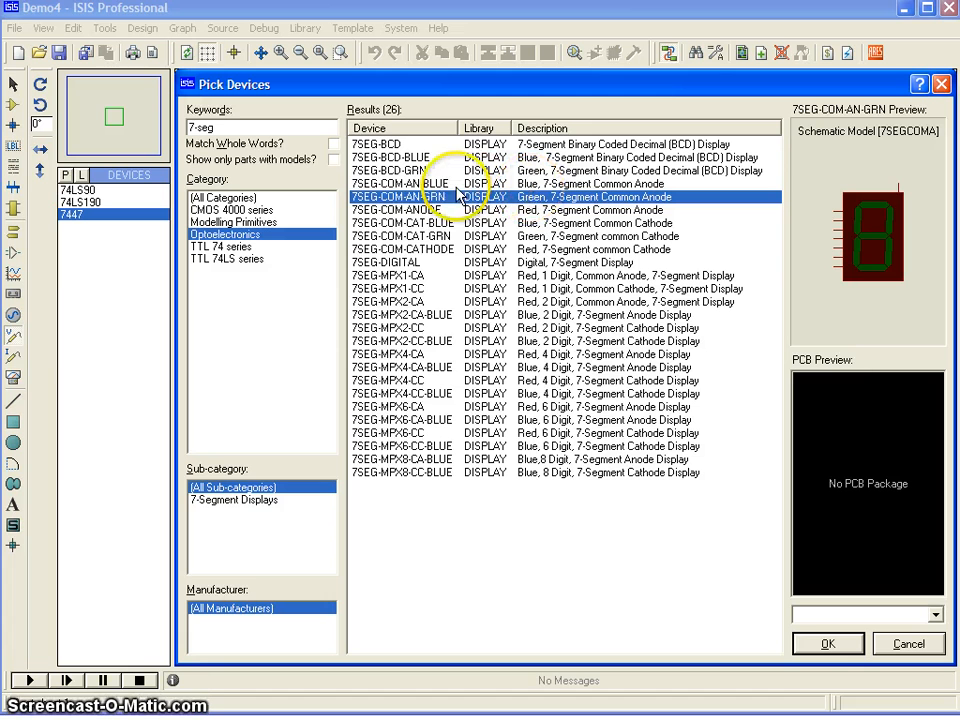
Add the red 7SEG-COM-ANODE display to the device list and finish picking devices
click(539, 213)
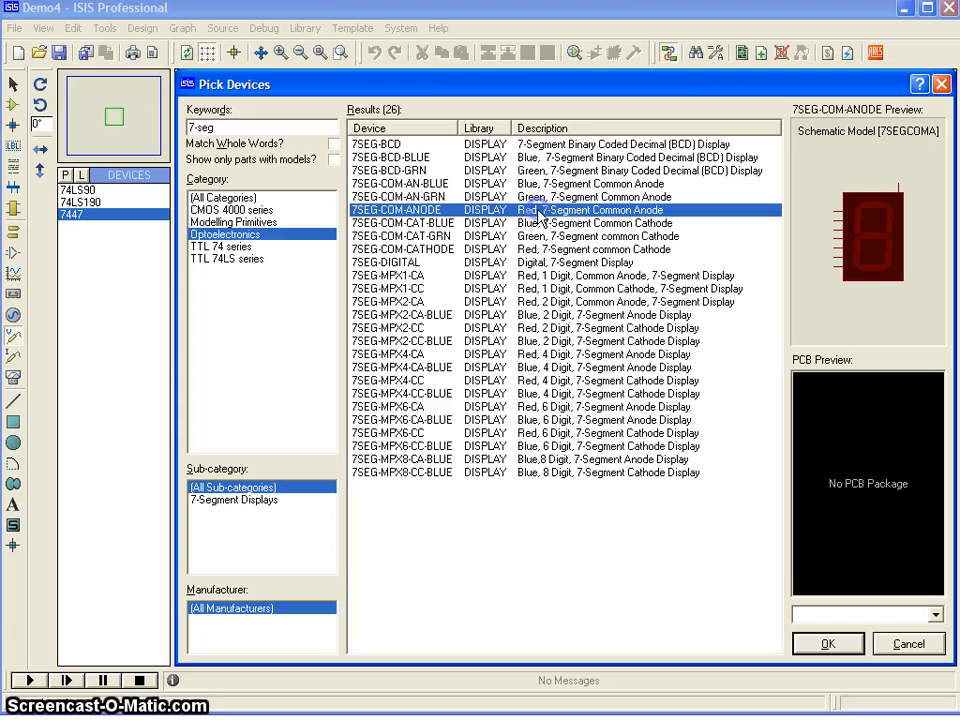
double_click(436, 214)
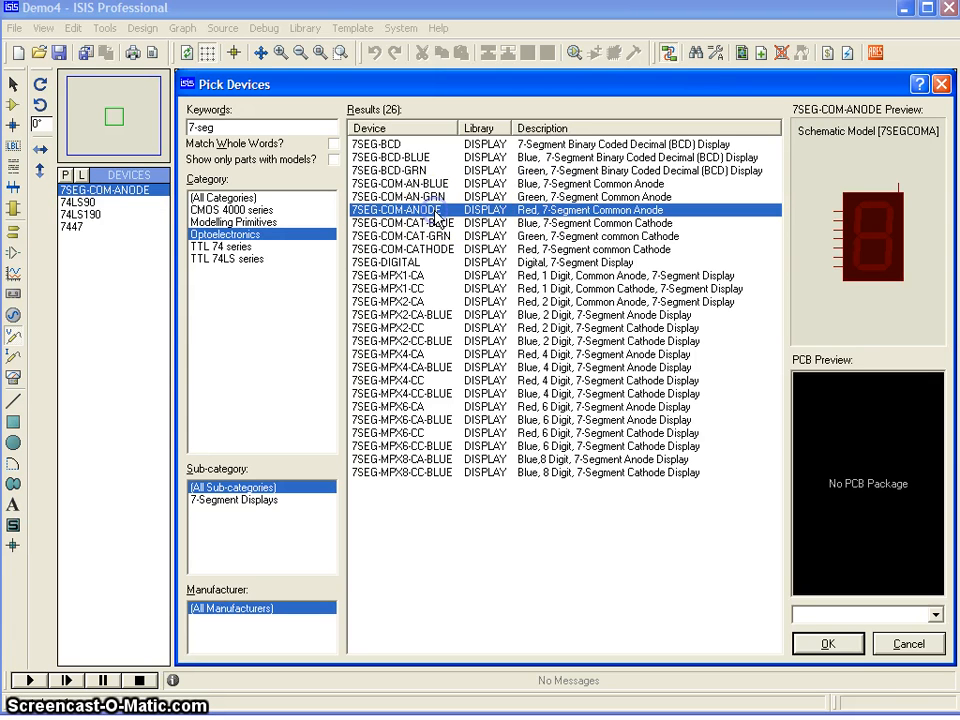
click(816, 641)
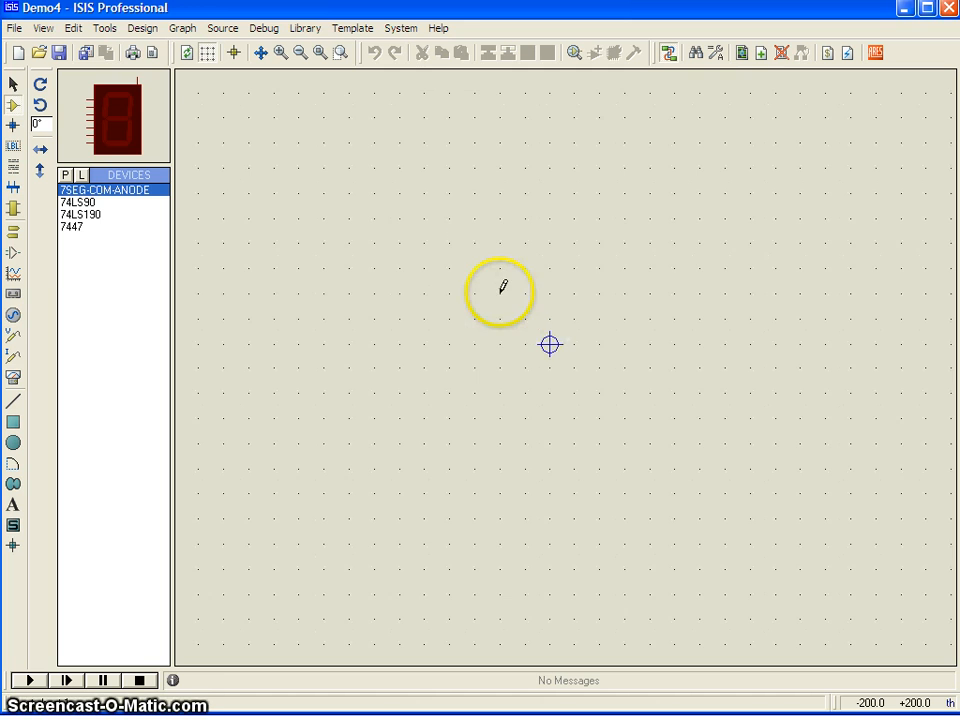
Place one 7SEG-COM-ANODE display on the schematic, just above and beside the origin marker
click(475, 205)
click(573, 170)
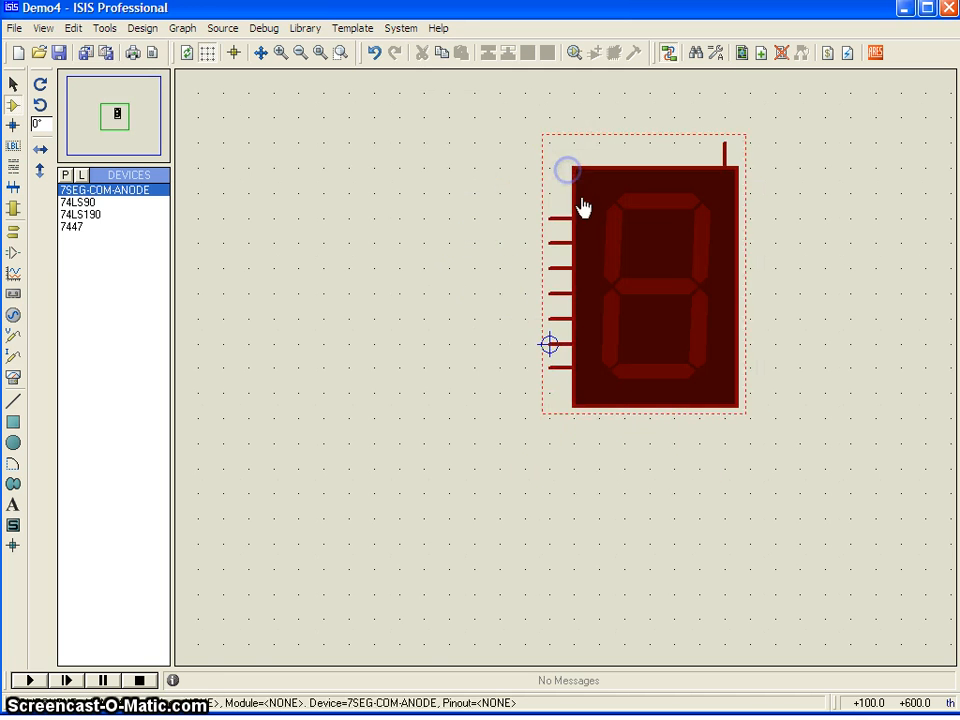
drag(701, 268, 527, 368)
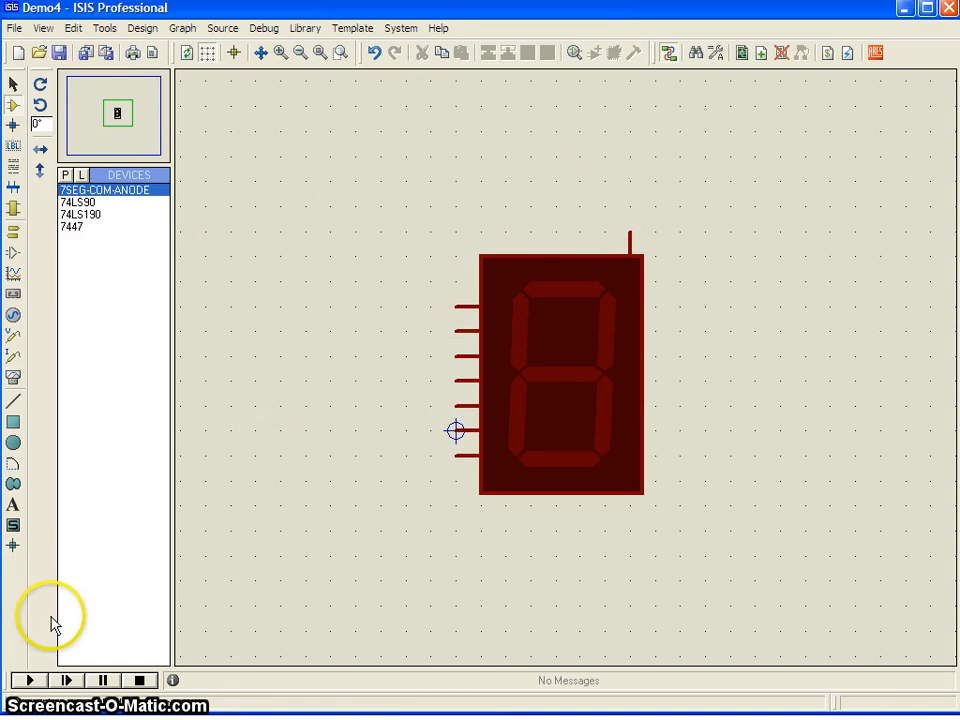
Place a POWER terminal above the seven-segment display and wire it to the common-anode pin
click(12, 236)
click(82, 238)
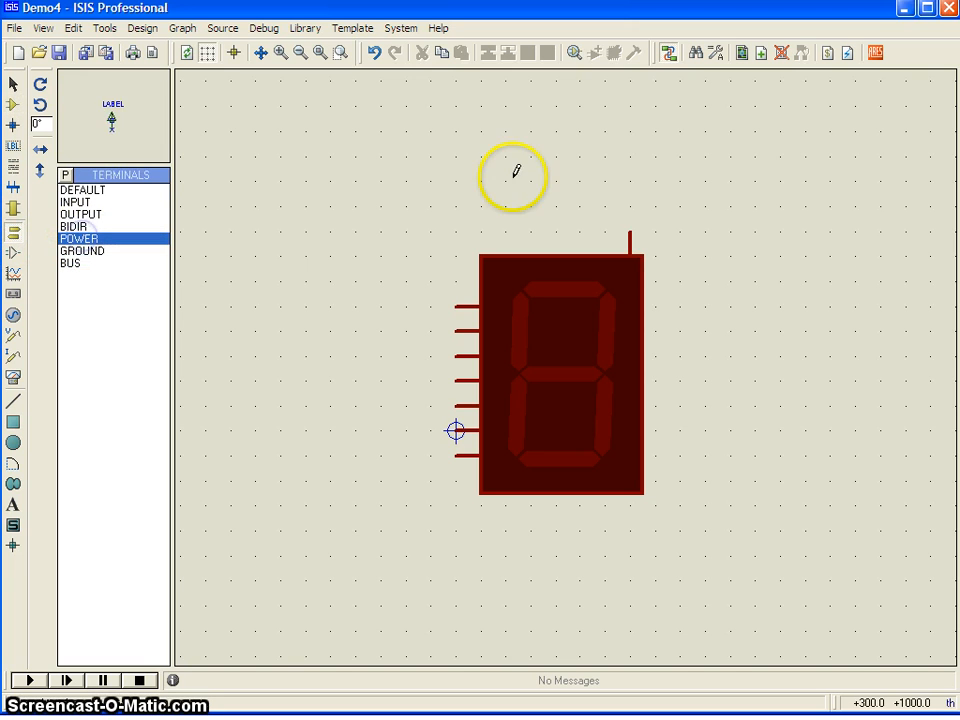
click(575, 168)
click(630, 150)
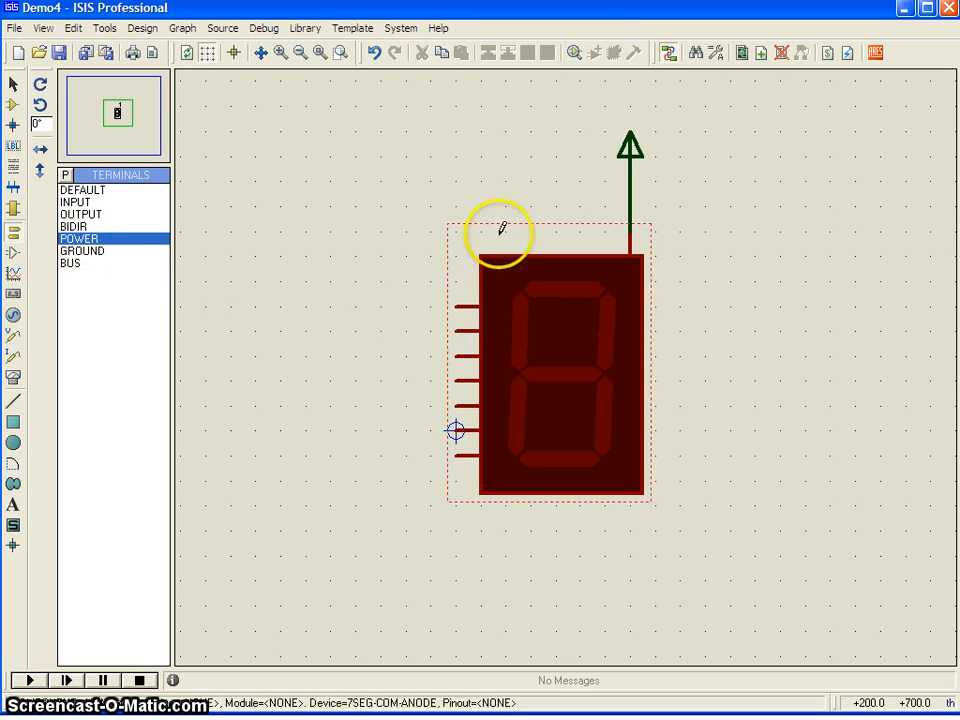
Ground the display's topmost segment pin through a new GROUND terminal and test the segment in a brief simulation
click(91, 253)
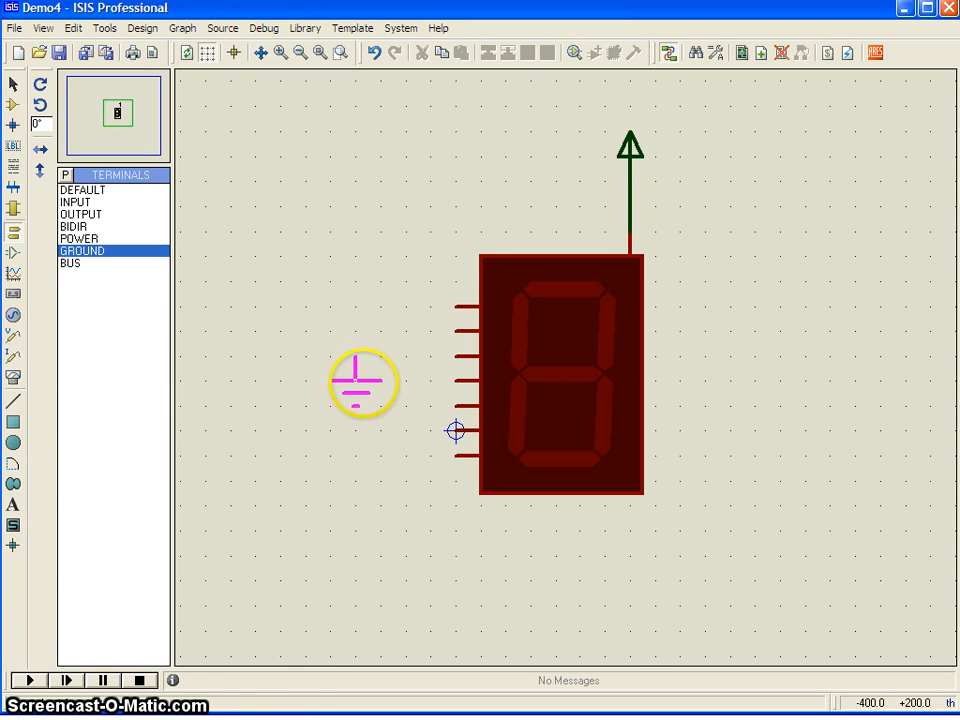
click(456, 306)
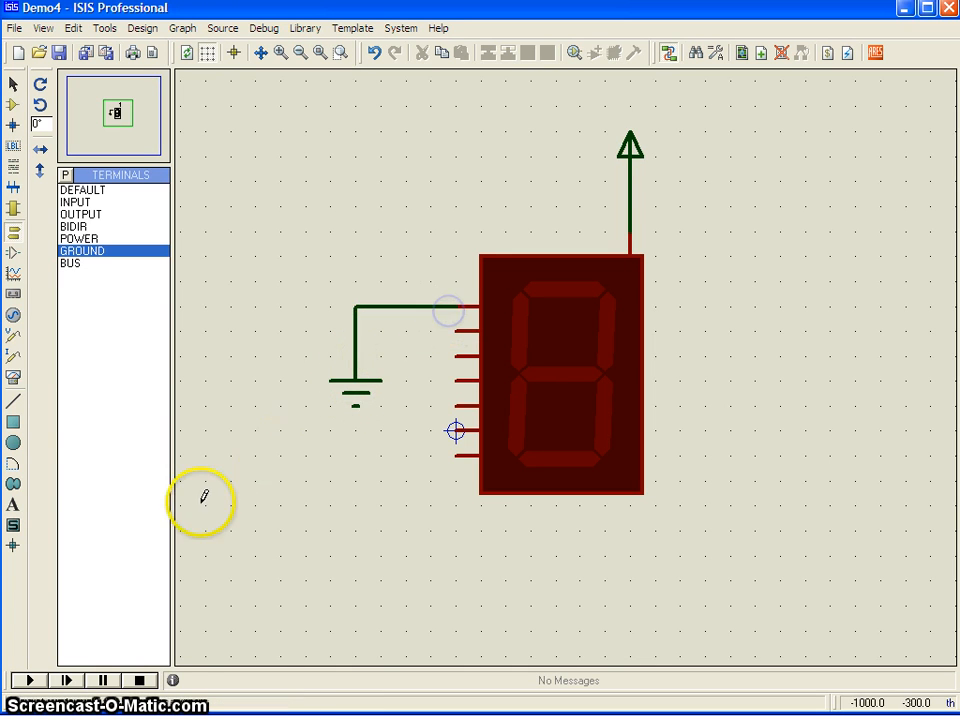
click(31, 679)
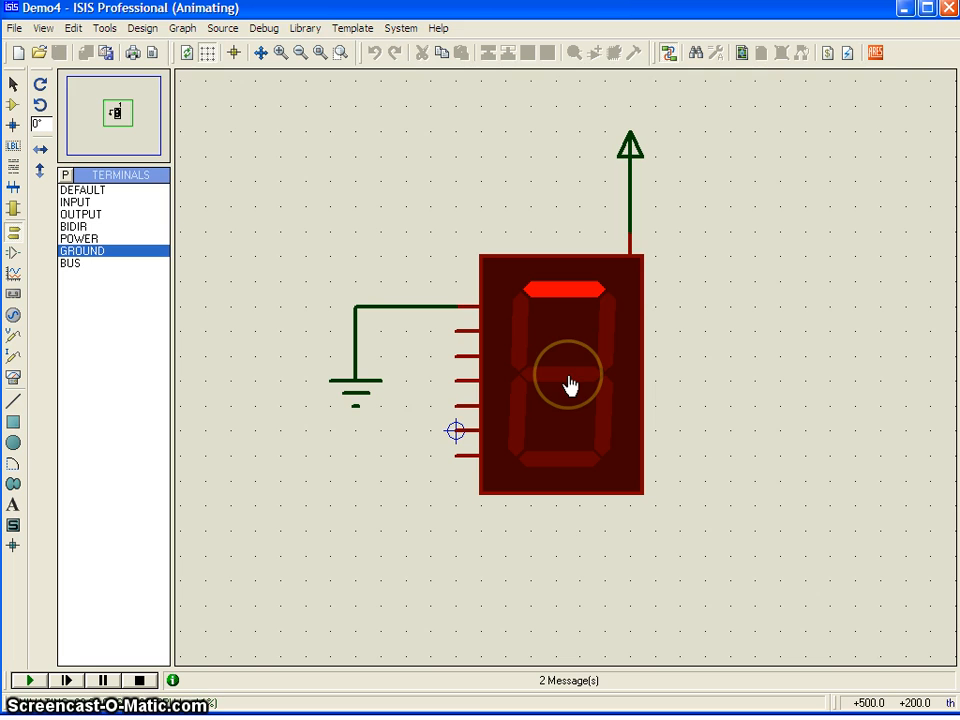
click(141, 680)
Rewire the ground terminal from the topmost to the lowest segment pin and test that segment in a brief simulation
right_click(380, 306)
right_click(380, 306)
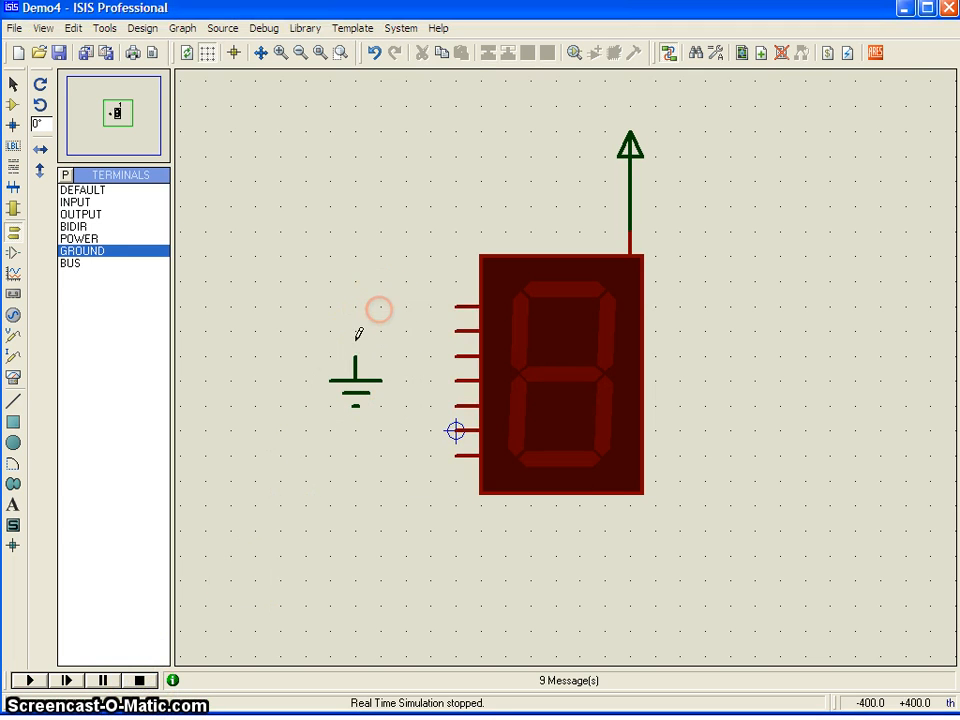
click(356, 350)
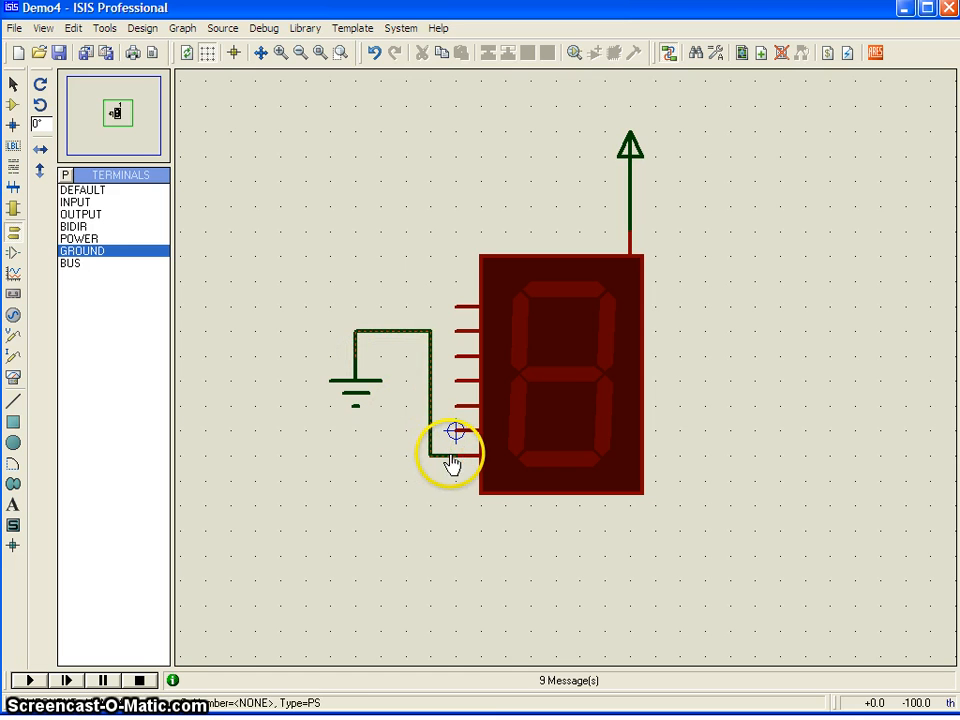
click(455, 456)
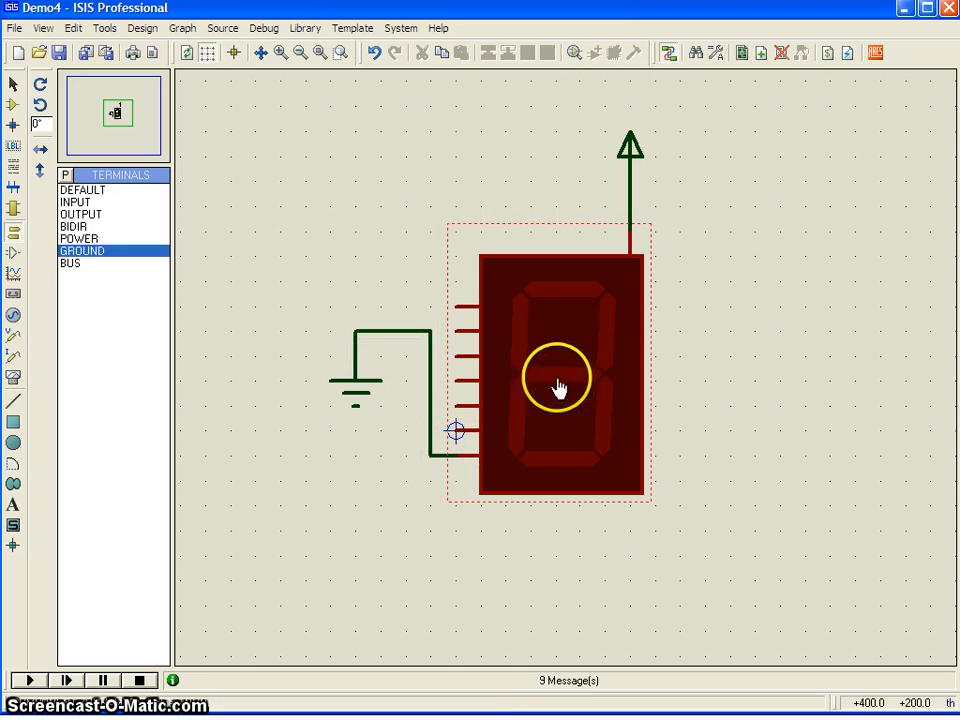
click(27, 680)
click(143, 686)
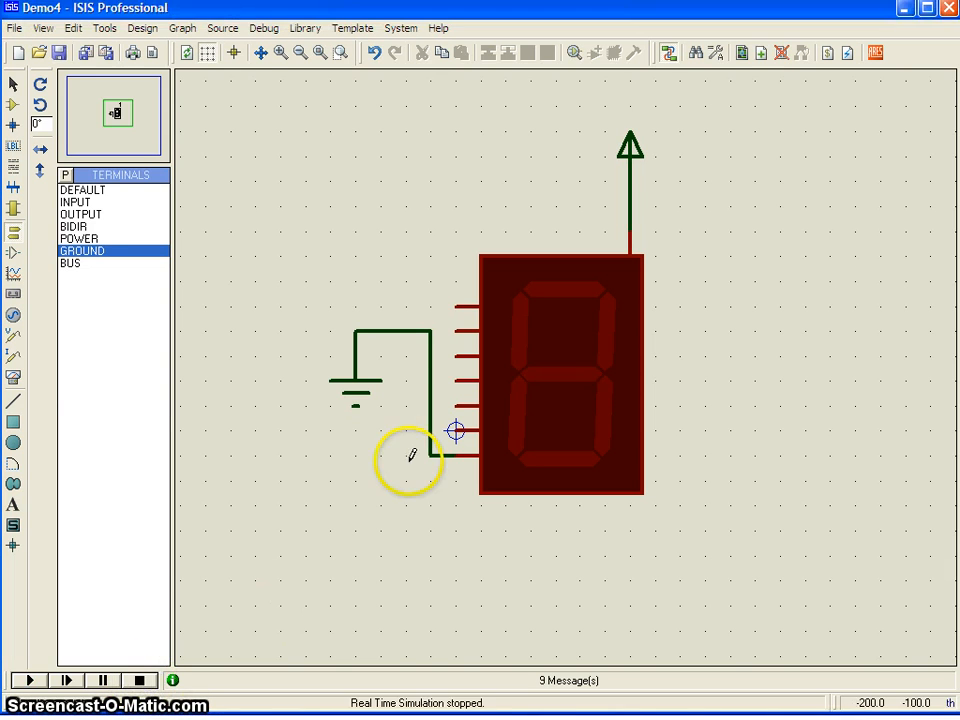
Delete the ground wire and move the ground terminal well below the display
click(402, 335)
right_click(402, 335)
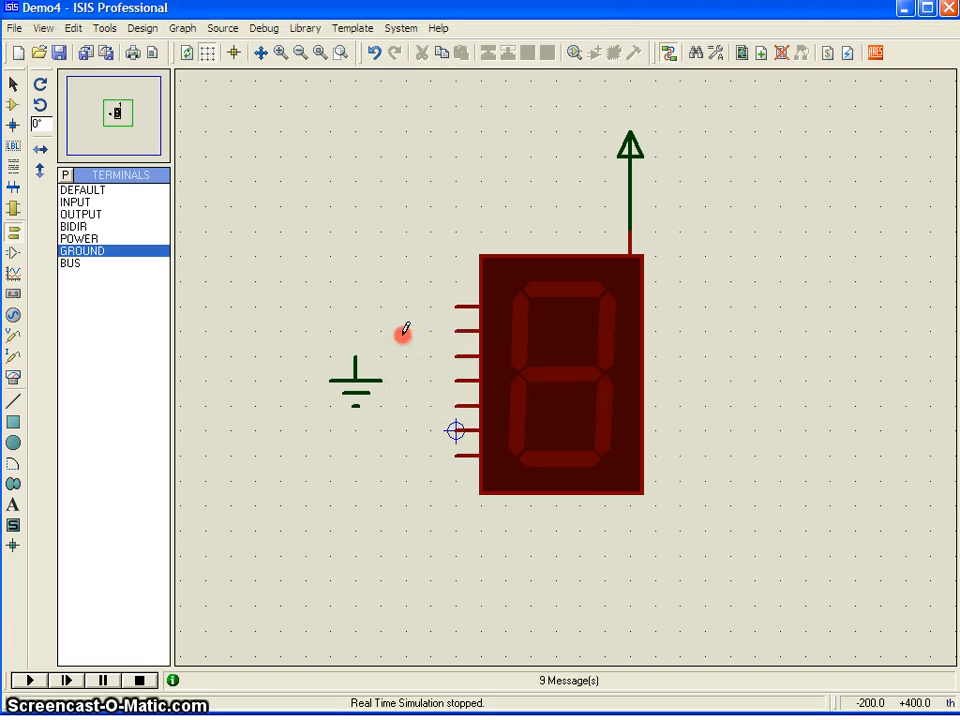
right_click(350, 380)
click(405, 381)
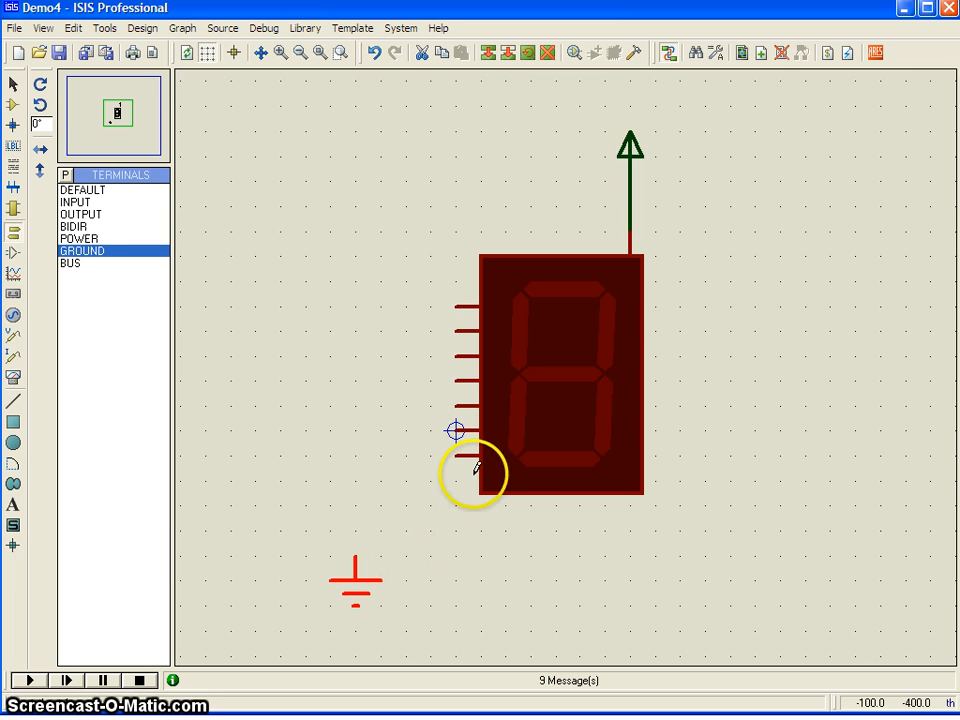
scroll(455, 476, down, 1)
scroll(430, 530, down, 1)
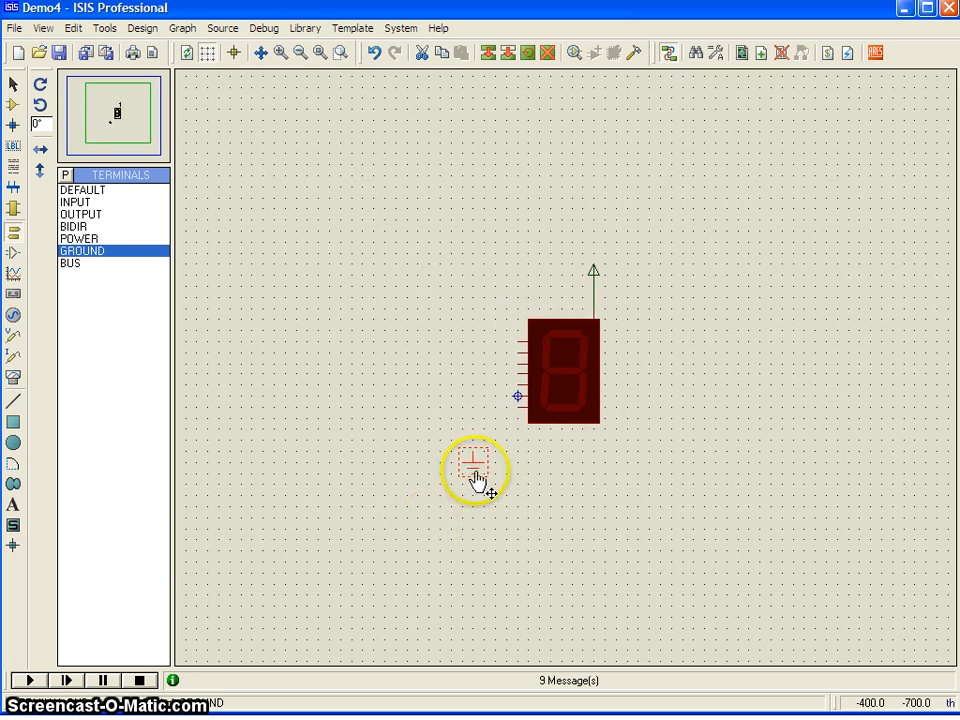
scroll(528, 472, up, 1)
scroll(505, 375, down, 1)
right_click(512, 364)
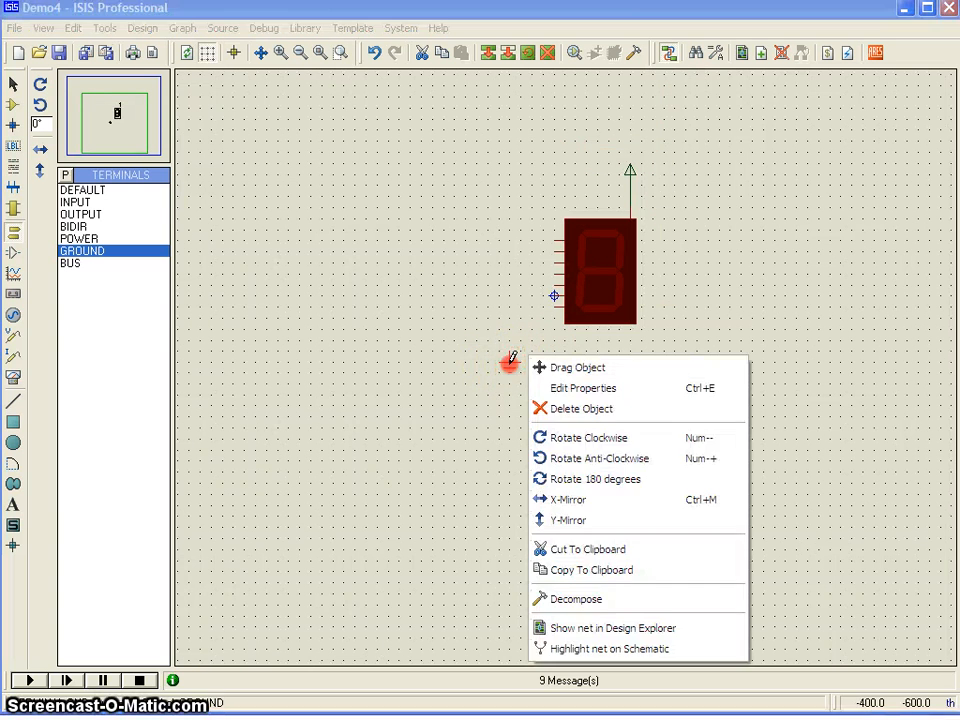
click(516, 479)
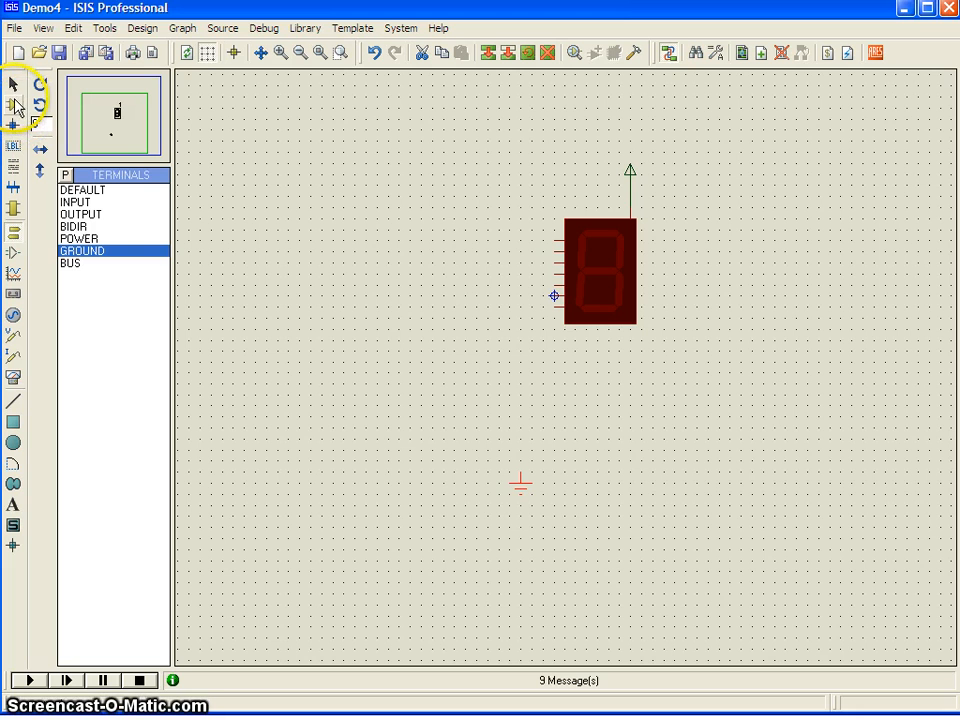
Compare the 74LS90 and 74LS190 previews and place a 74LS90 counter well to the left of the display
click(13, 104)
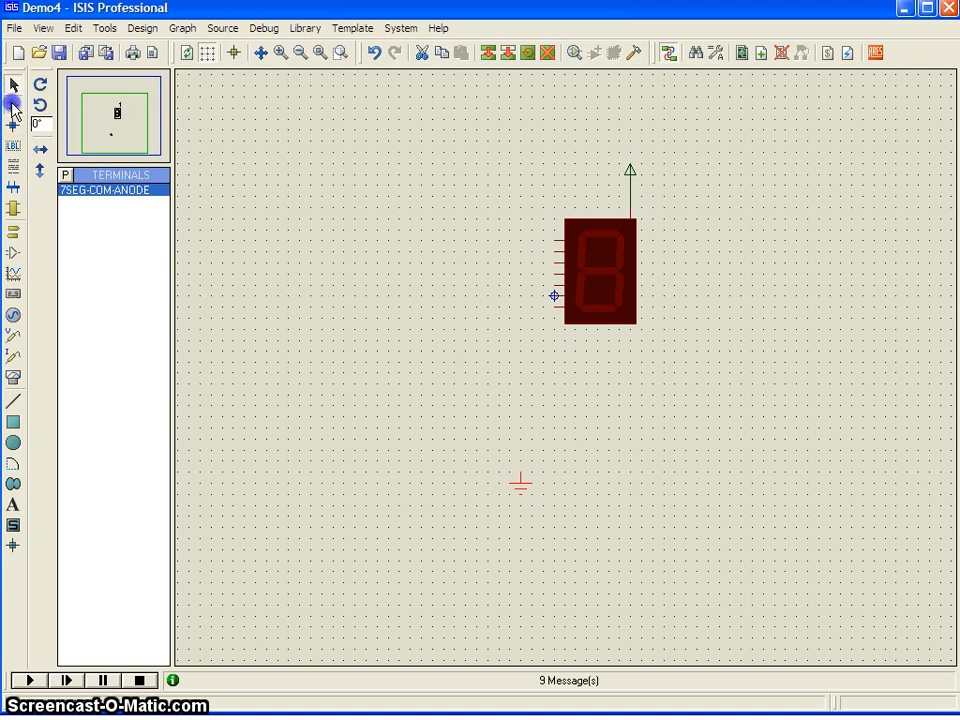
click(84, 203)
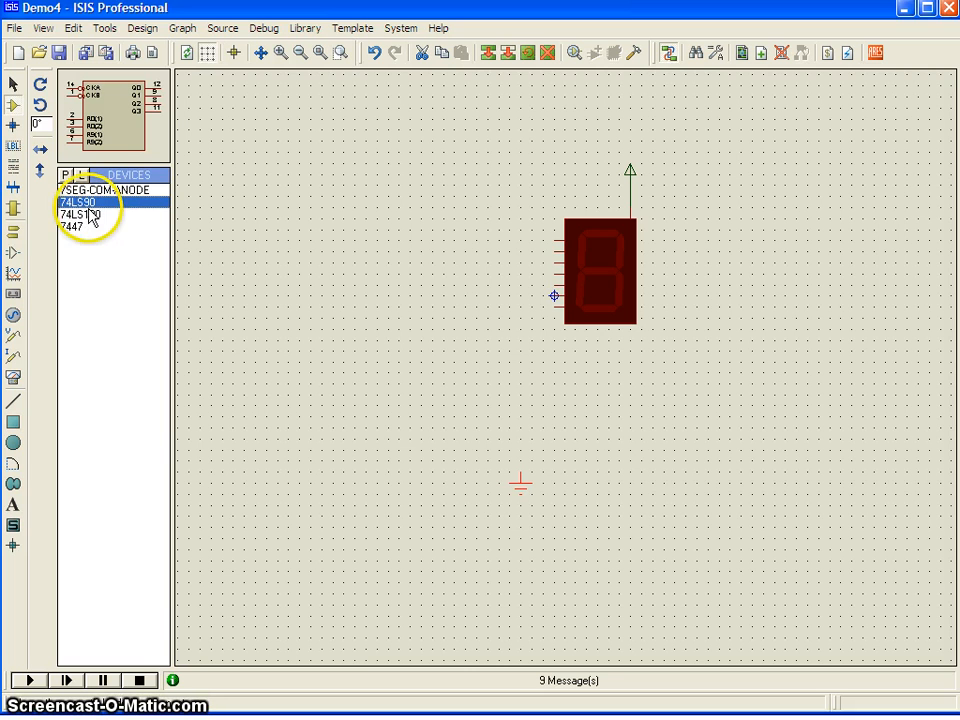
click(92, 214)
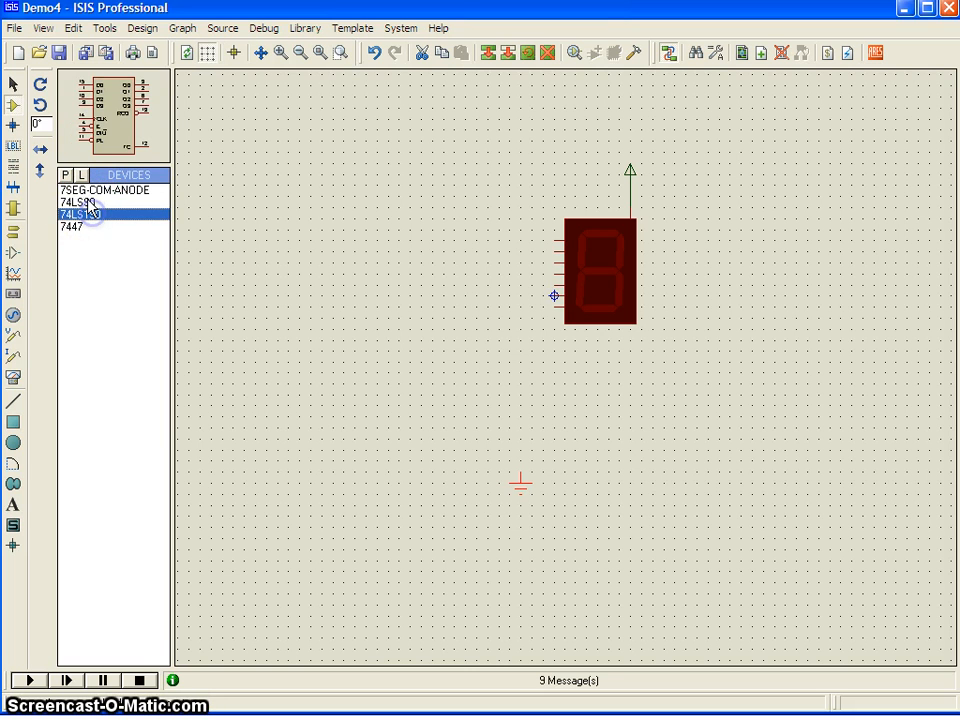
click(87, 202)
click(85, 213)
click(86, 203)
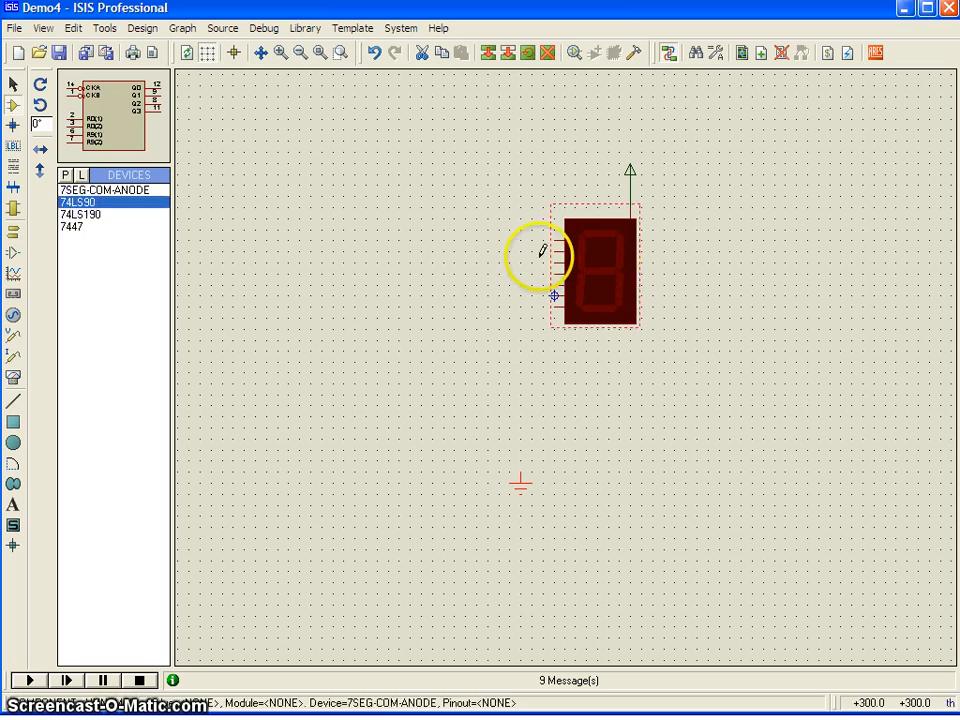
click(449, 252)
click(319, 250)
click(264, 234)
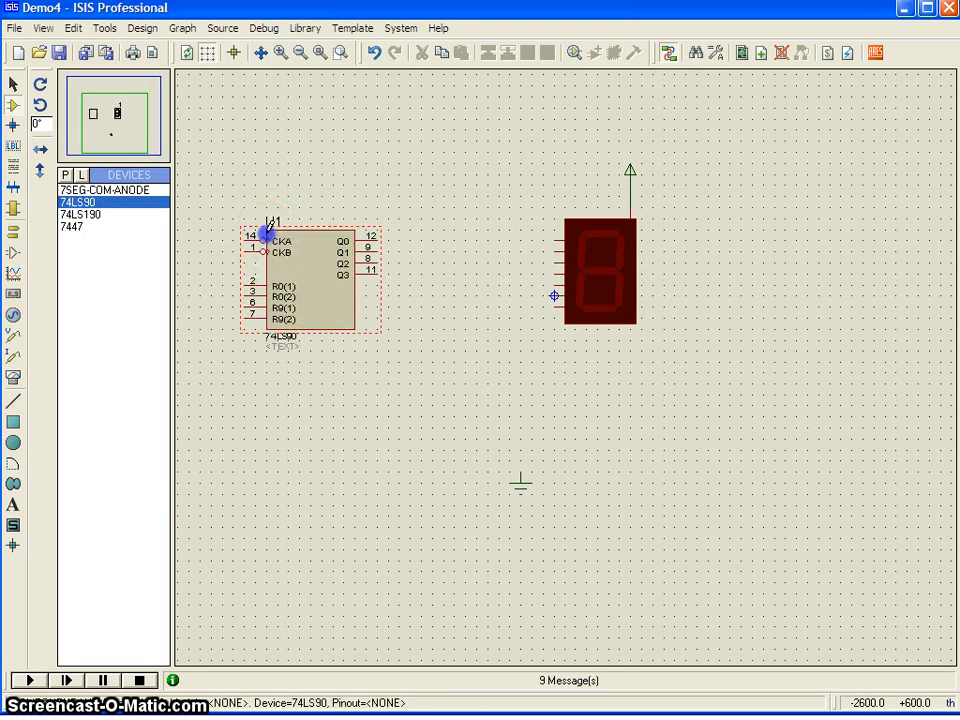
Place a 7447 decoder between the 74LS90 counter and the seven-segment display
scroll(396, 270, up, 1)
scroll(619, 345, down, 1)
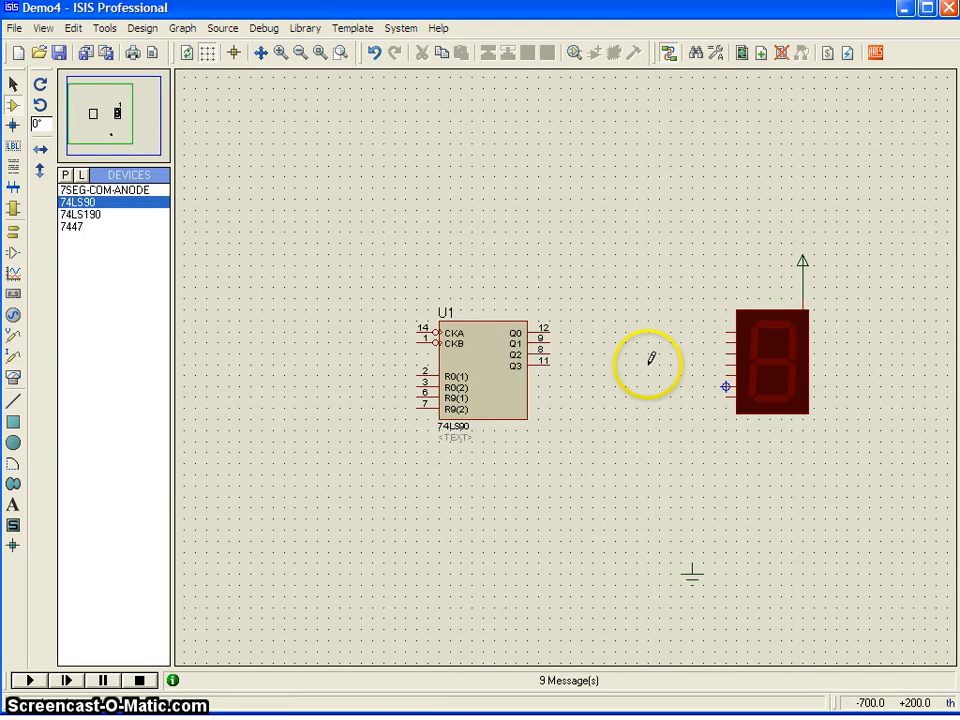
click(476, 422)
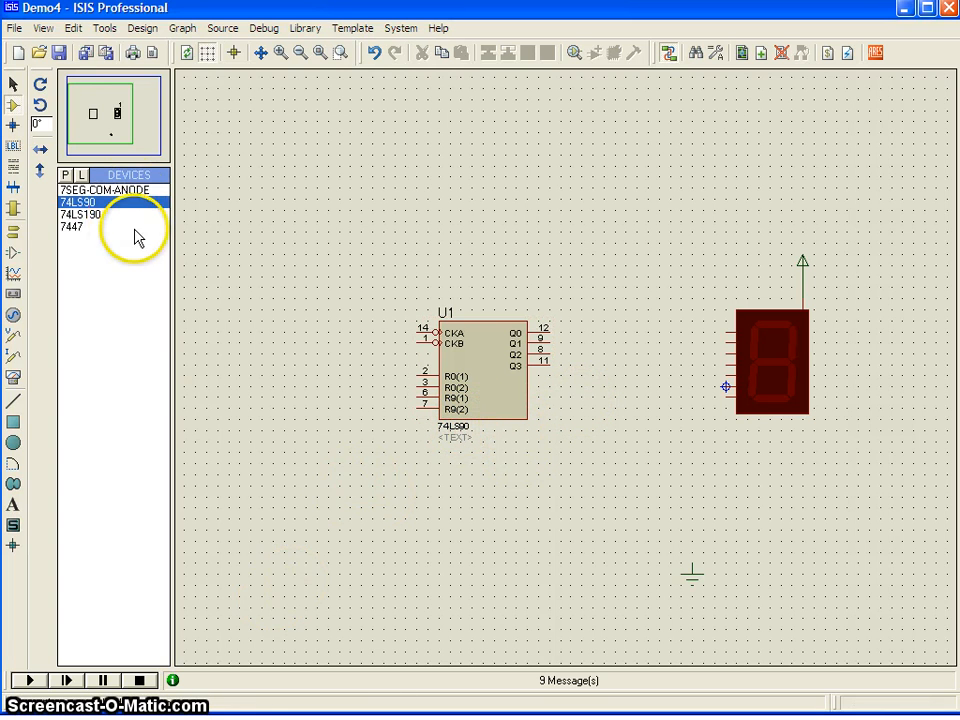
click(72, 228)
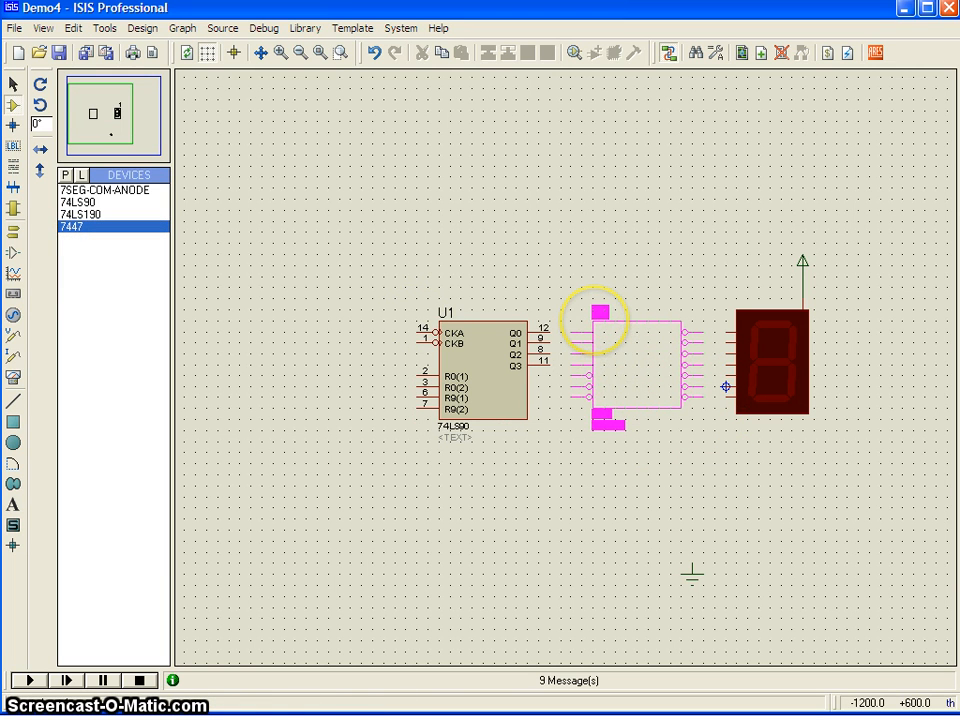
click(596, 317)
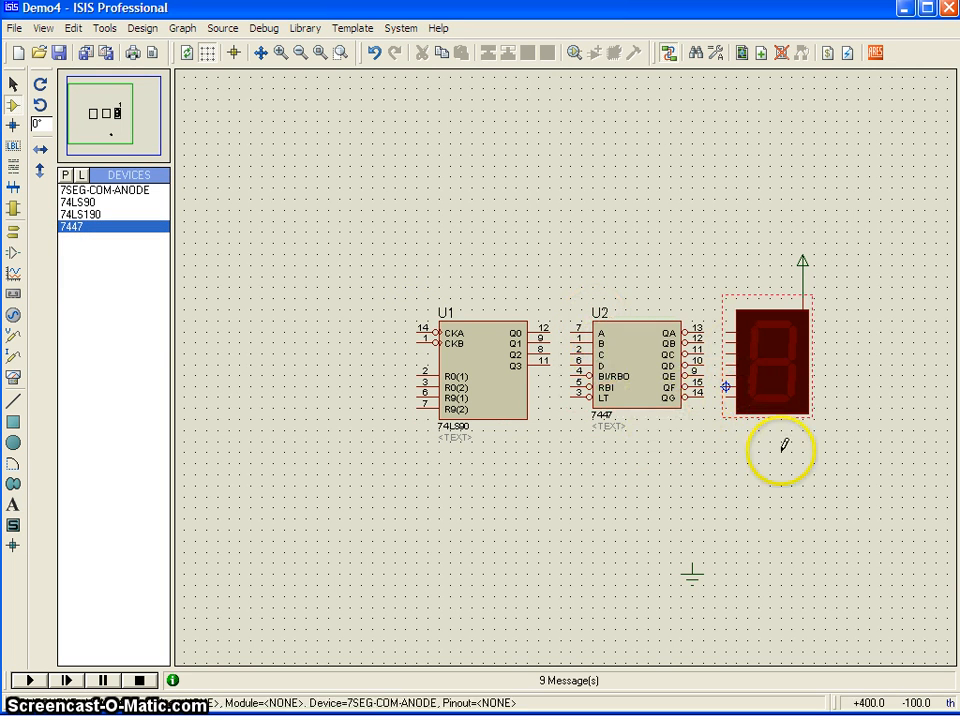
Wire the 7447 outputs QA to QG straight across to the display's seven segment pins, in order
scroll(806, 407, up, 1)
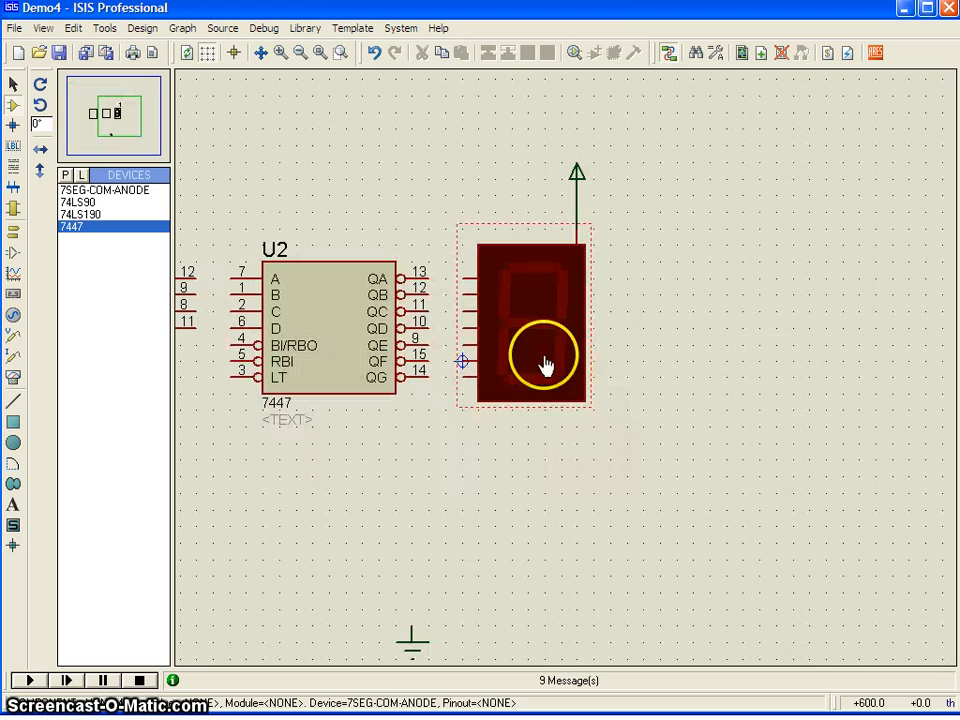
click(459, 280)
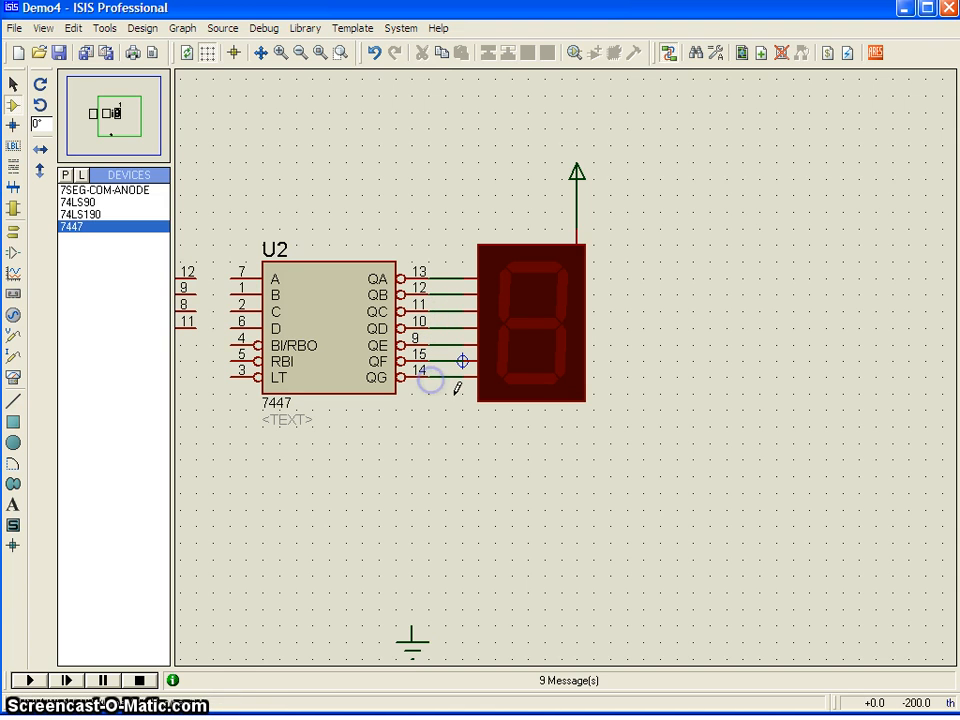
click(289, 345)
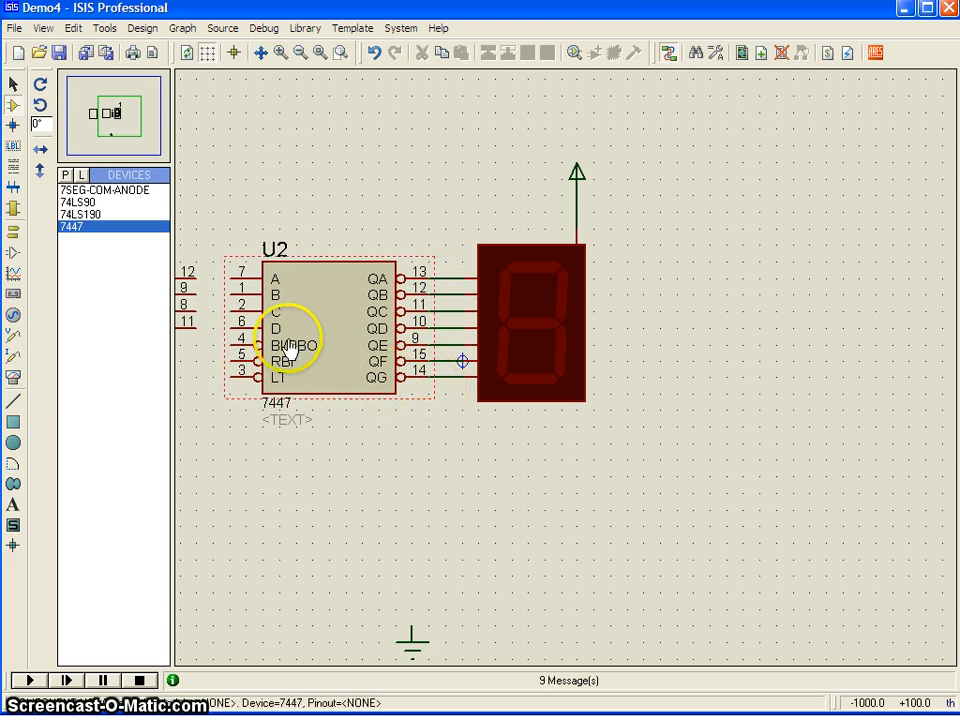
Wire the 74LS90 outputs Q0 to Q3 to the 7447 inputs A to D, in order
scroll(334, 299, down, 1)
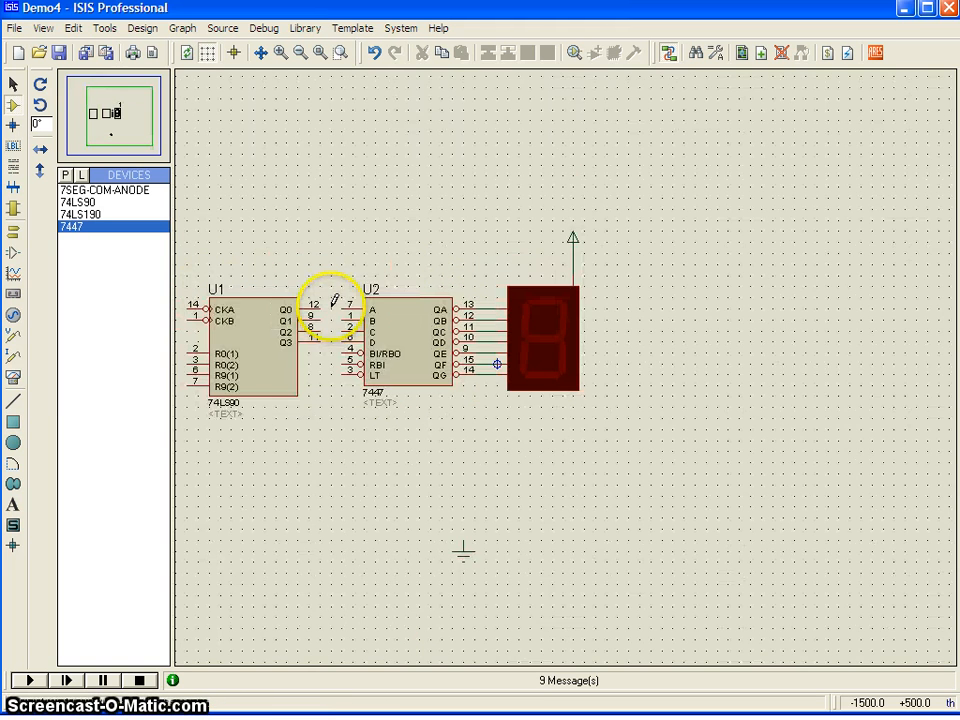
scroll(324, 302, up, 1)
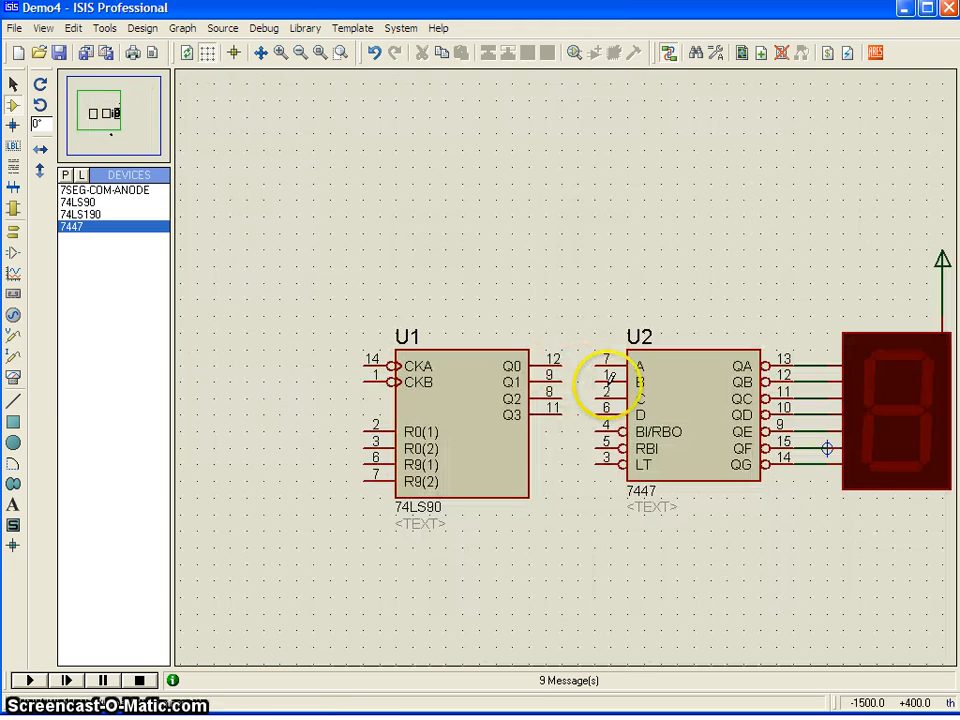
click(596, 362)
click(561, 380)
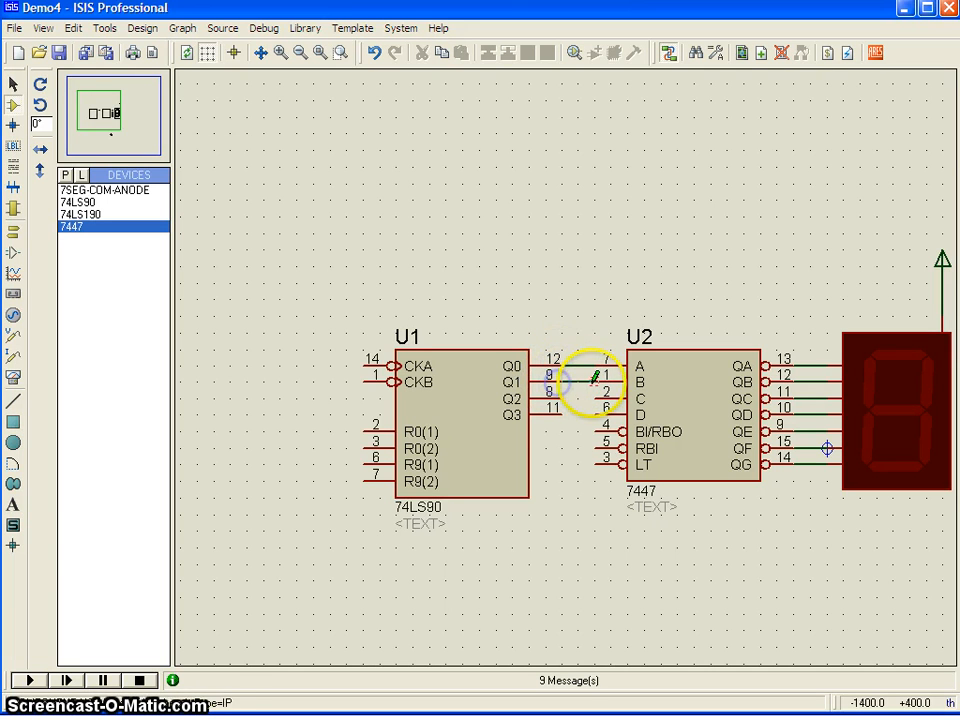
click(596, 398)
click(561, 414)
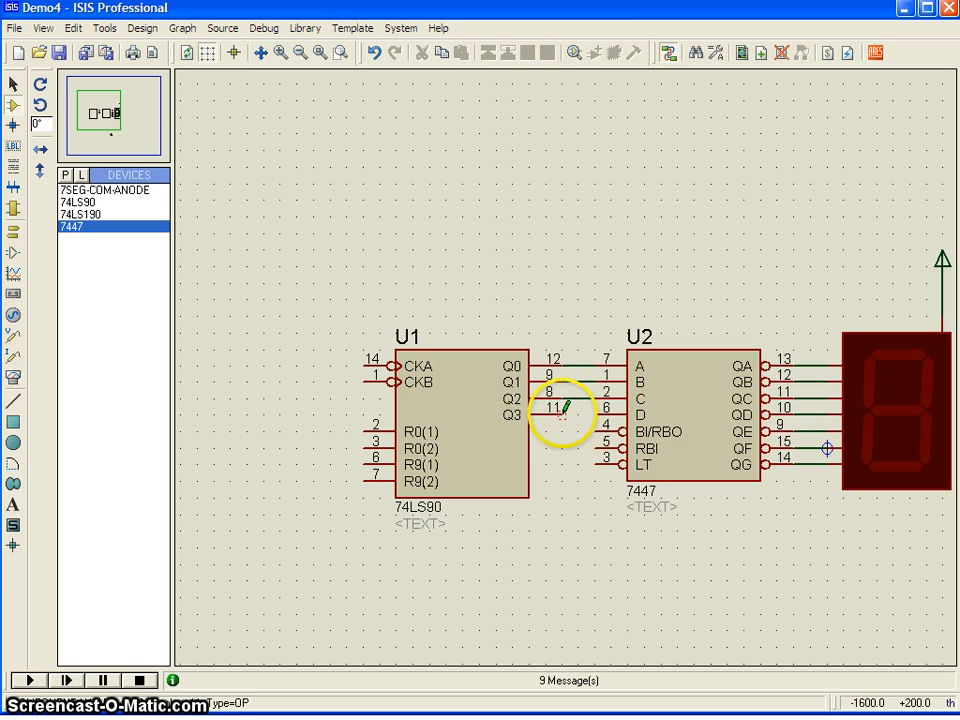
click(596, 414)
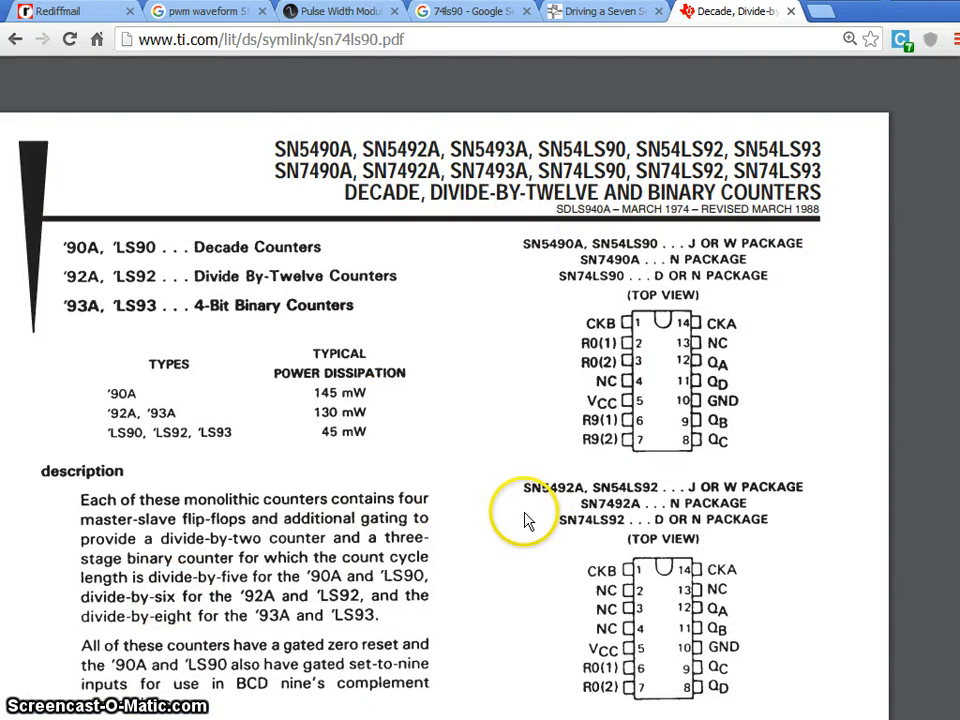
In the browser, examine the SN74LS90 datasheet's pinout, logic symbols, BCD count sequence and reset/count function table
scroll(525, 519, down, 4)
scroll(470, 500, up, 4)
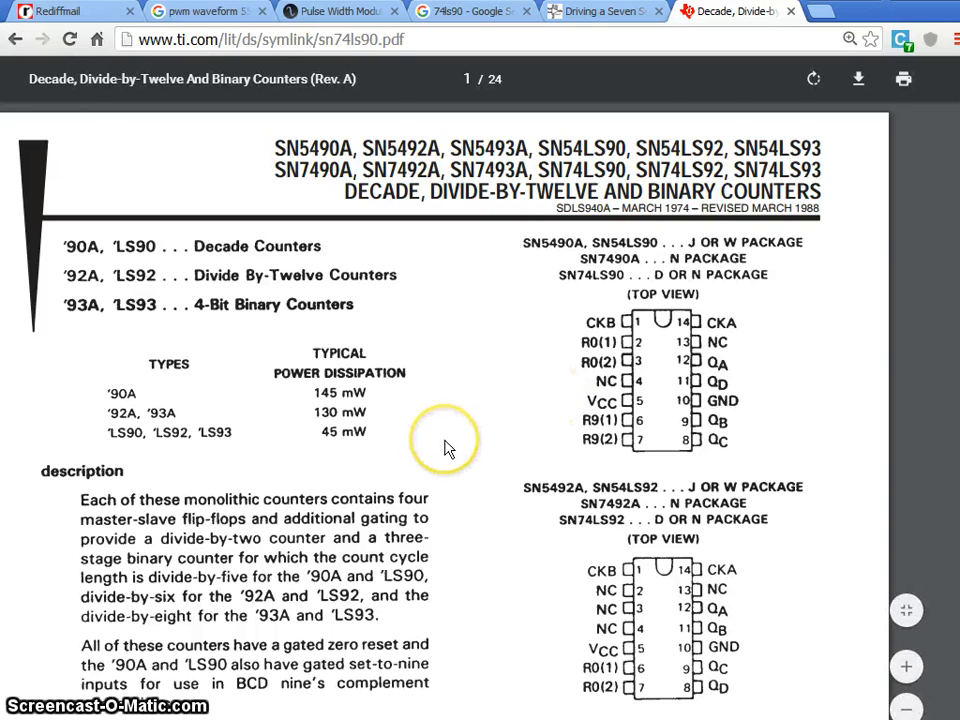
scroll(447, 448, down, 14)
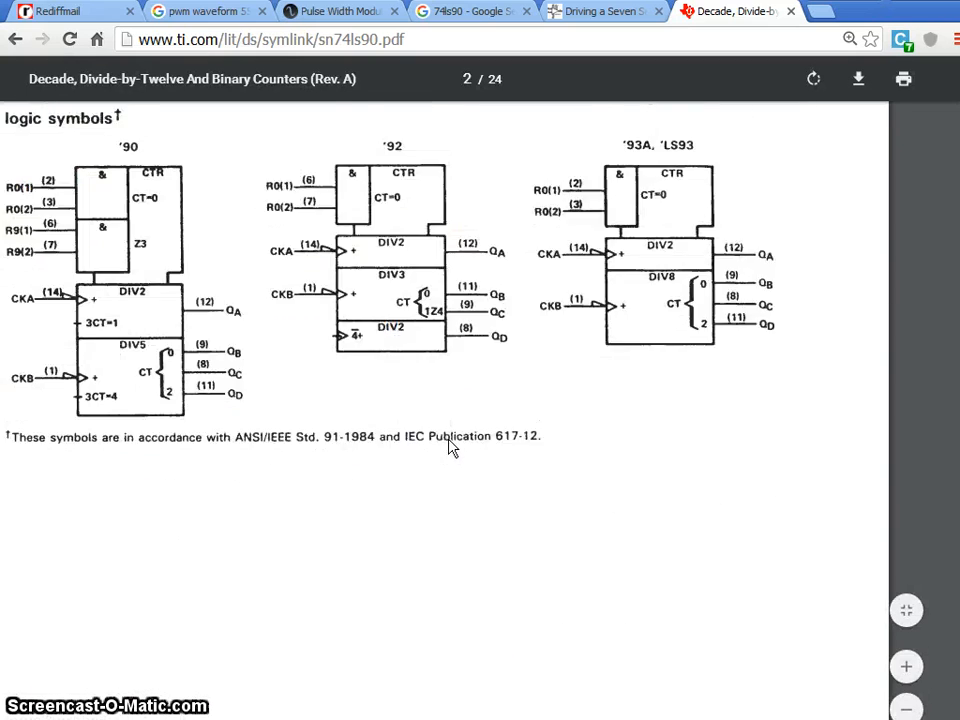
scroll(449, 448, down, 8)
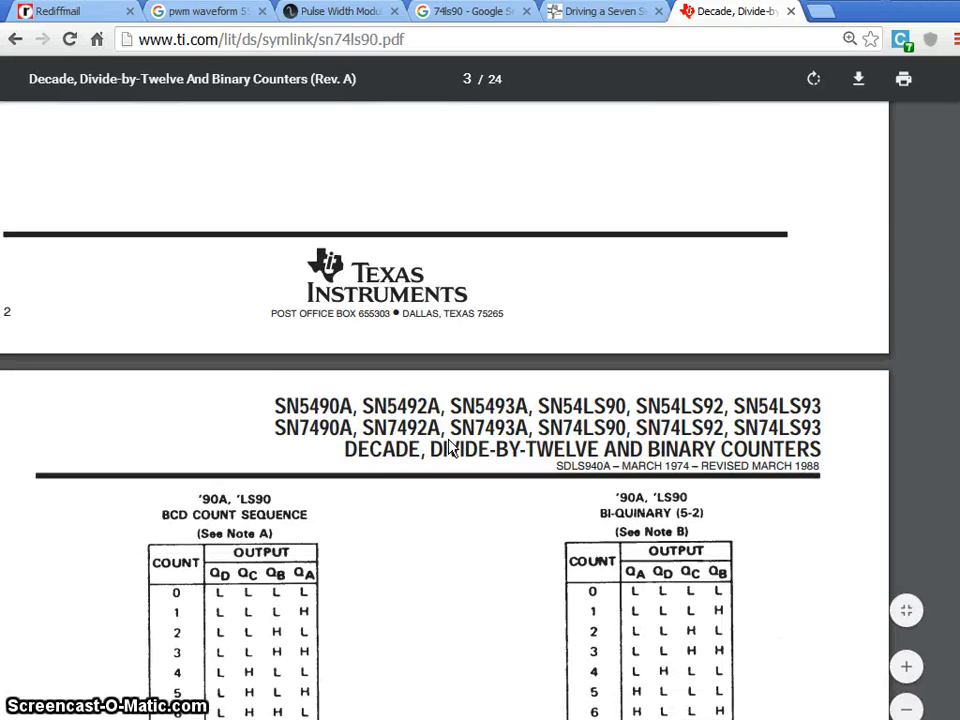
scroll(451, 448, down, 3)
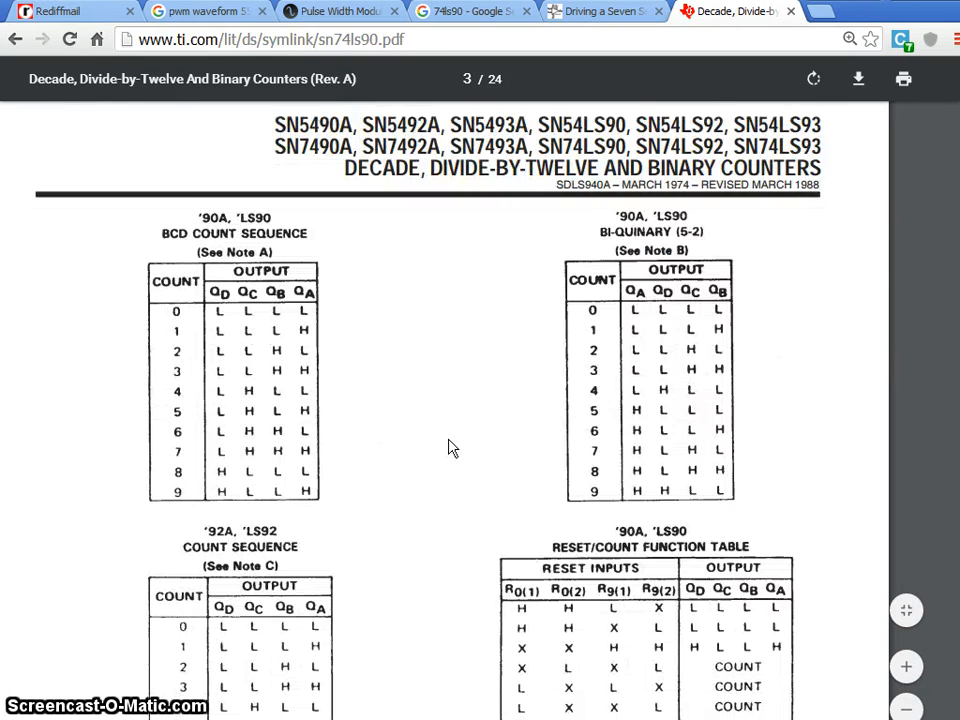
Check the datasheet's '90A/'LS90 reset/count function table and, in Proteus ISIS, tie the 74LS90's R0(1), R0(2), R9(1) and R9(2) pins together
scroll(449, 448, down, 1)
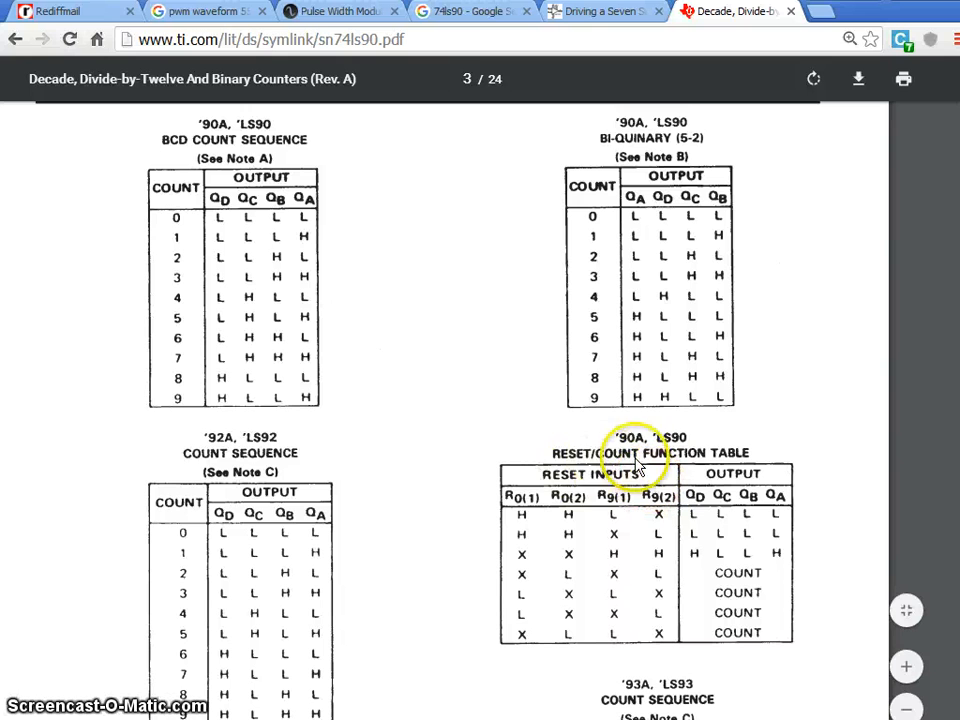
scroll(664, 476, down, 1)
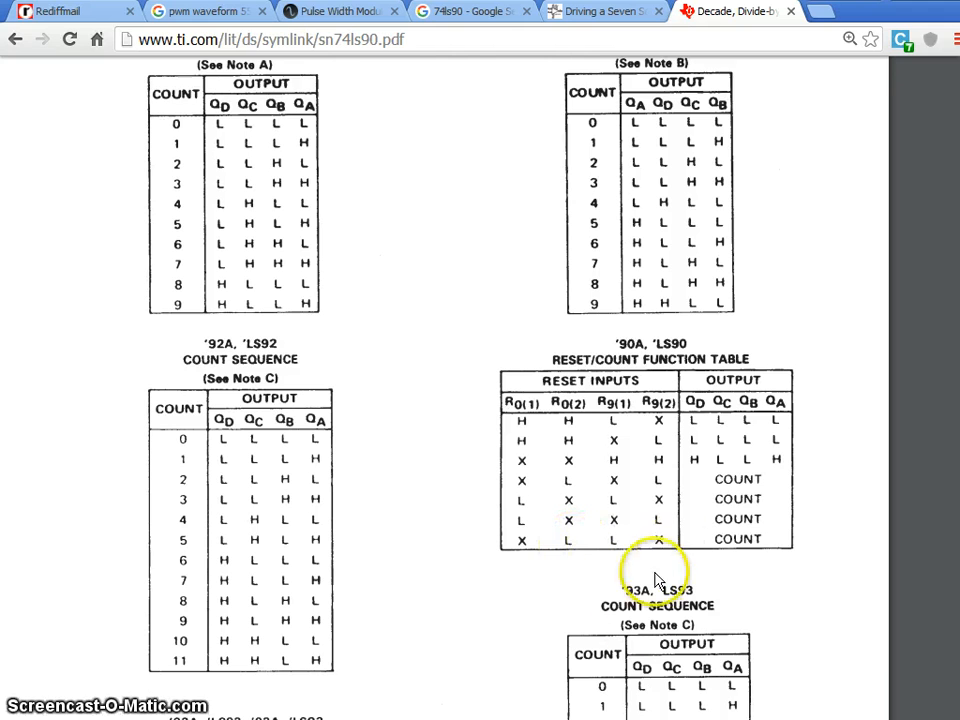
key(alt+Tab)
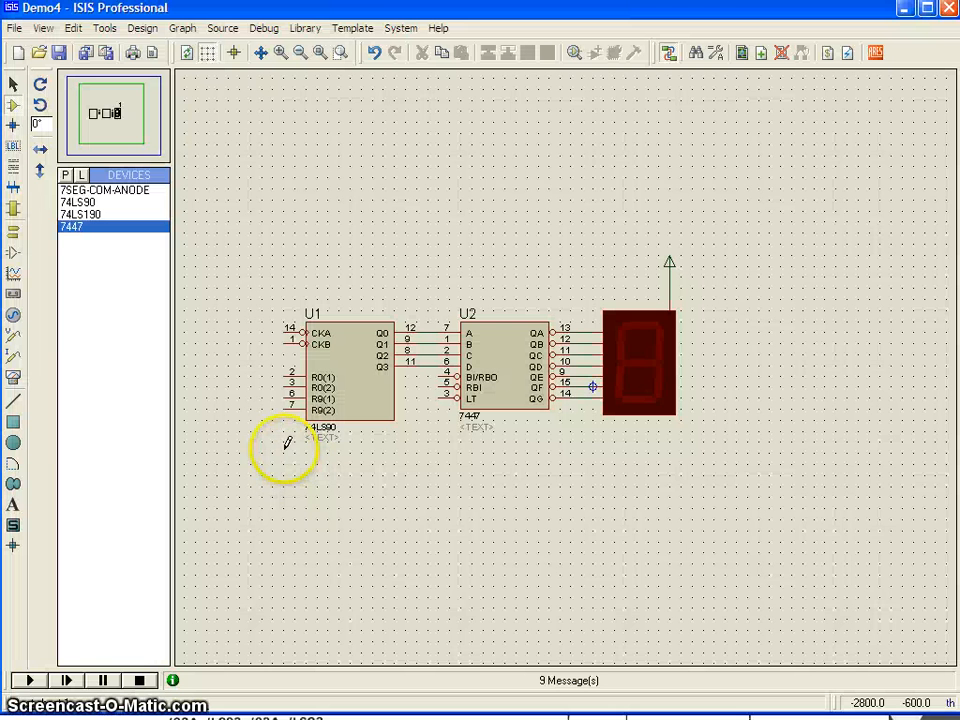
scroll(266, 375, up, 1)
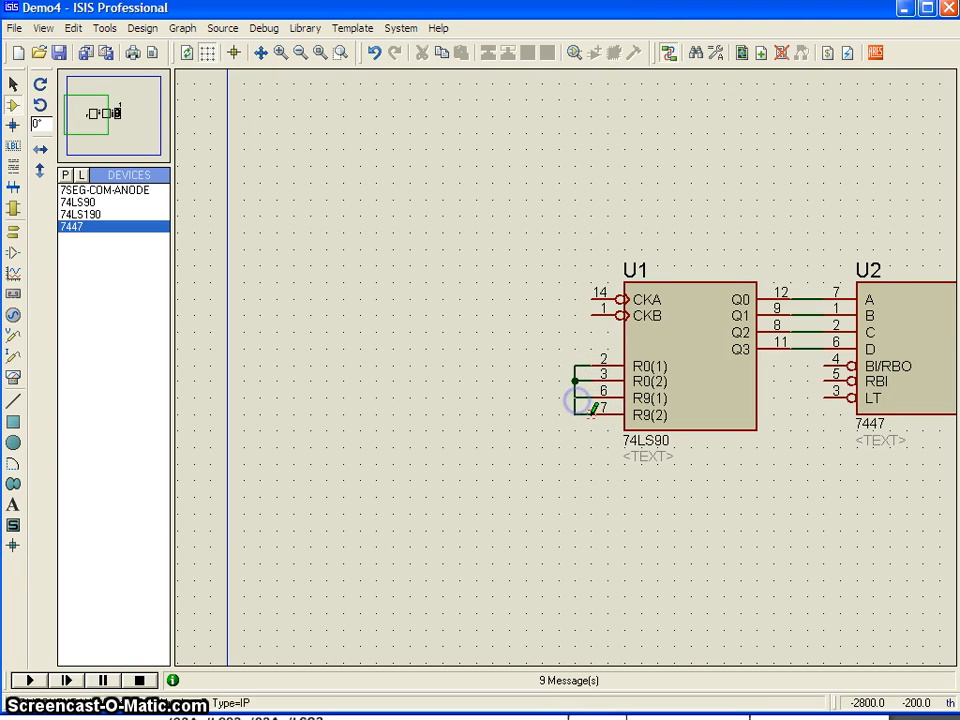
scroll(510, 315, down, 1)
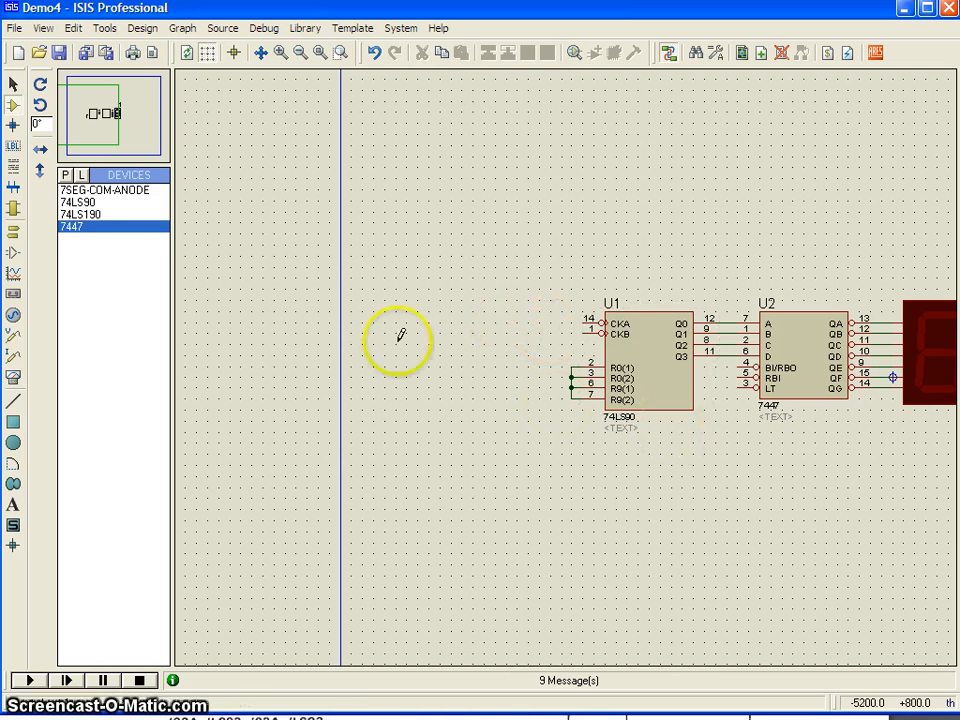
Place a ground terminal below the 74LS90's reset pins and wire it to their common line
click(12, 231)
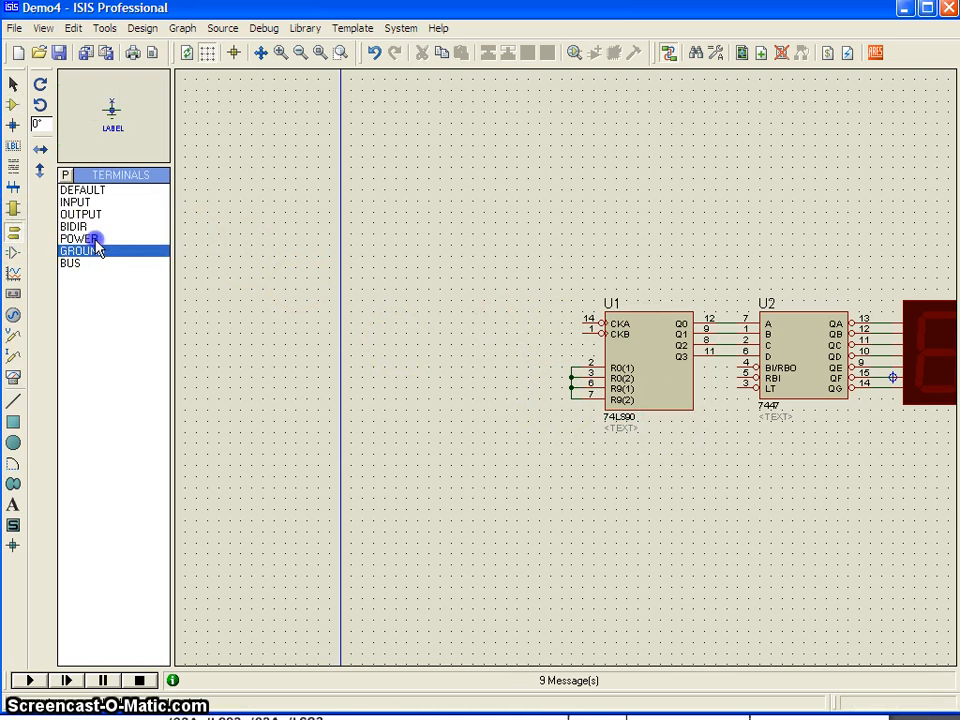
click(97, 250)
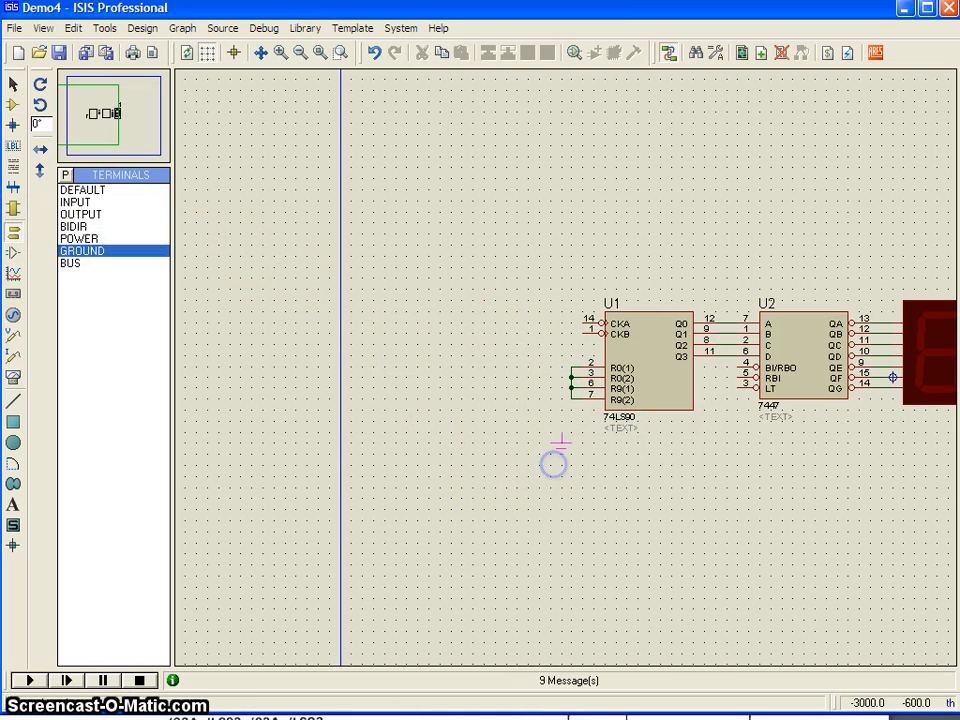
click(564, 431)
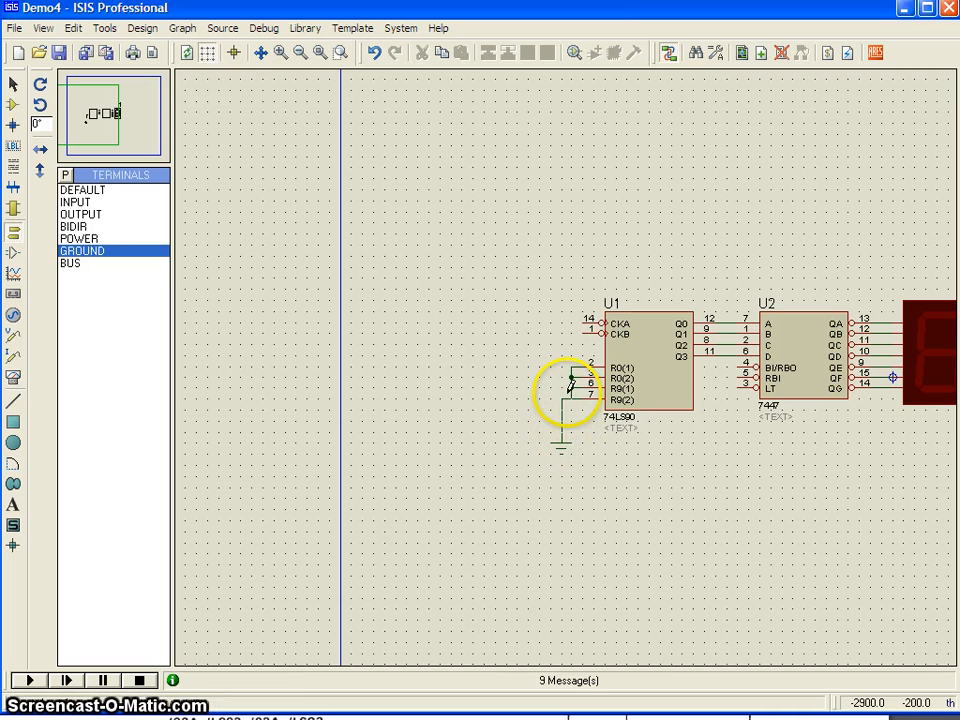
Tie the 7447's BI/RBO, RBI and LT inputs together with a common wire beside the decoder
scroll(600, 420, down, 1)
scroll(686, 388, up, 1)
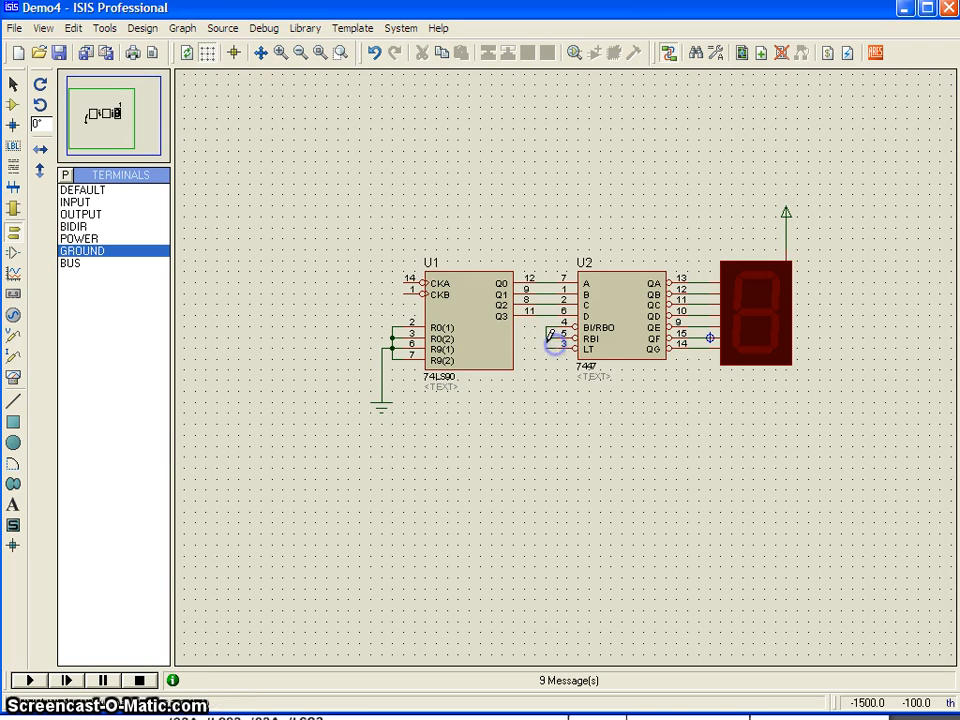
click(580, 340)
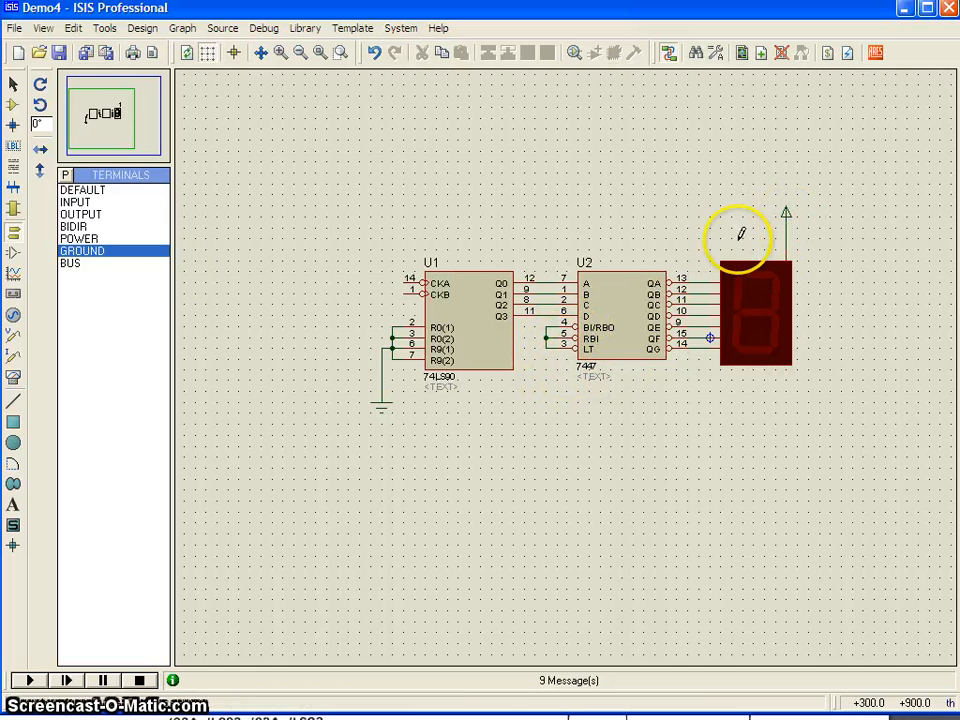
Place a power terminal rotated 180° below the 7447's joined control inputs and wire it to their common line
click(80, 239)
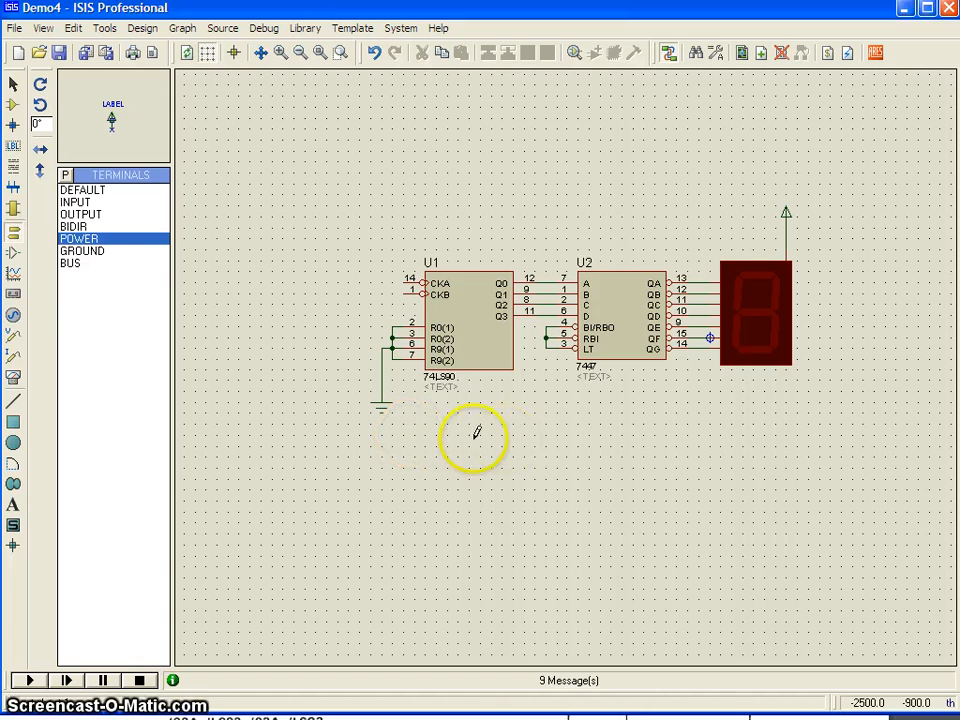
click(40, 85)
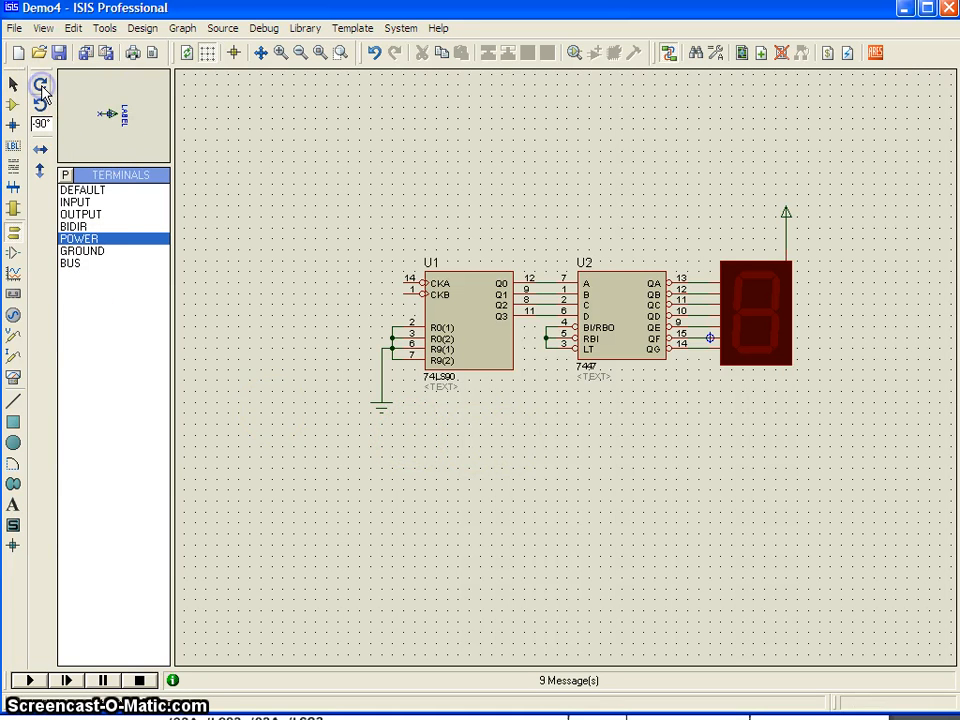
click(40, 85)
click(537, 382)
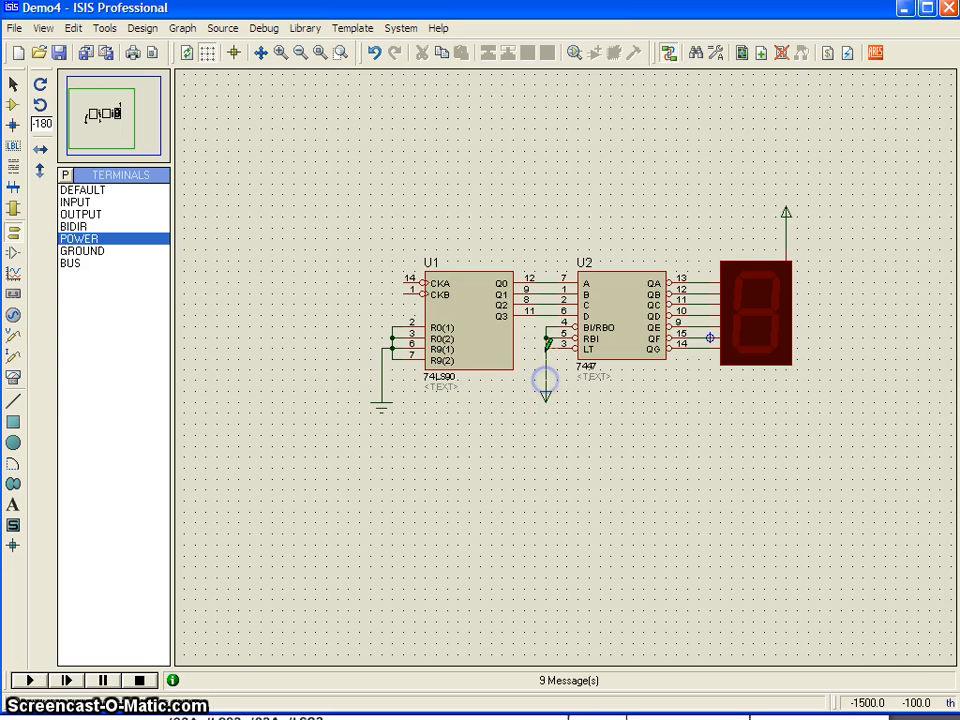
click(546, 348)
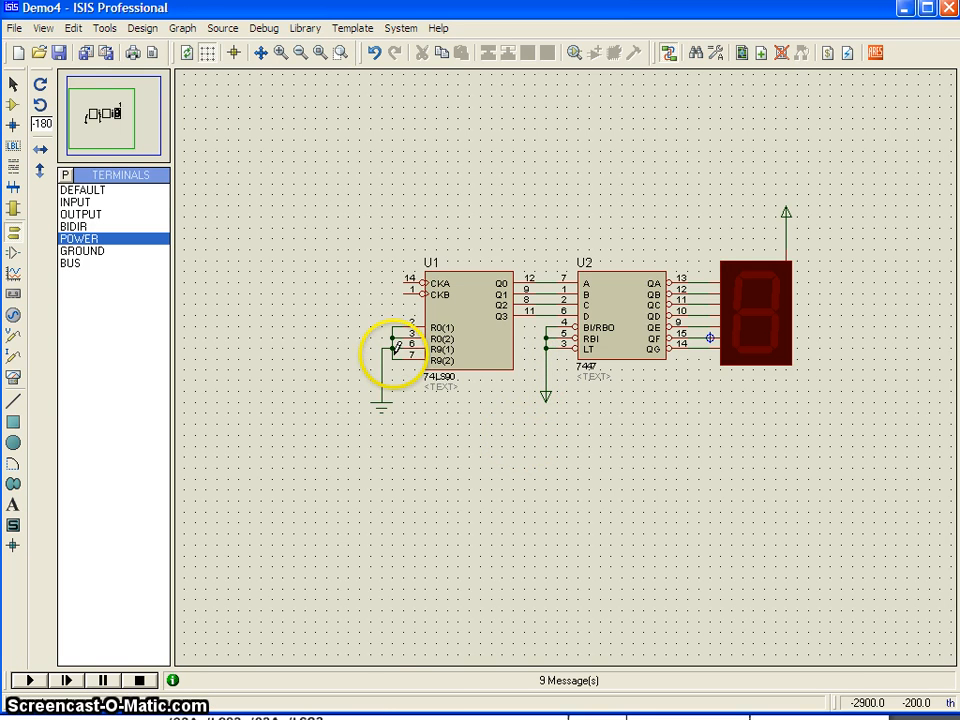
click(394, 342)
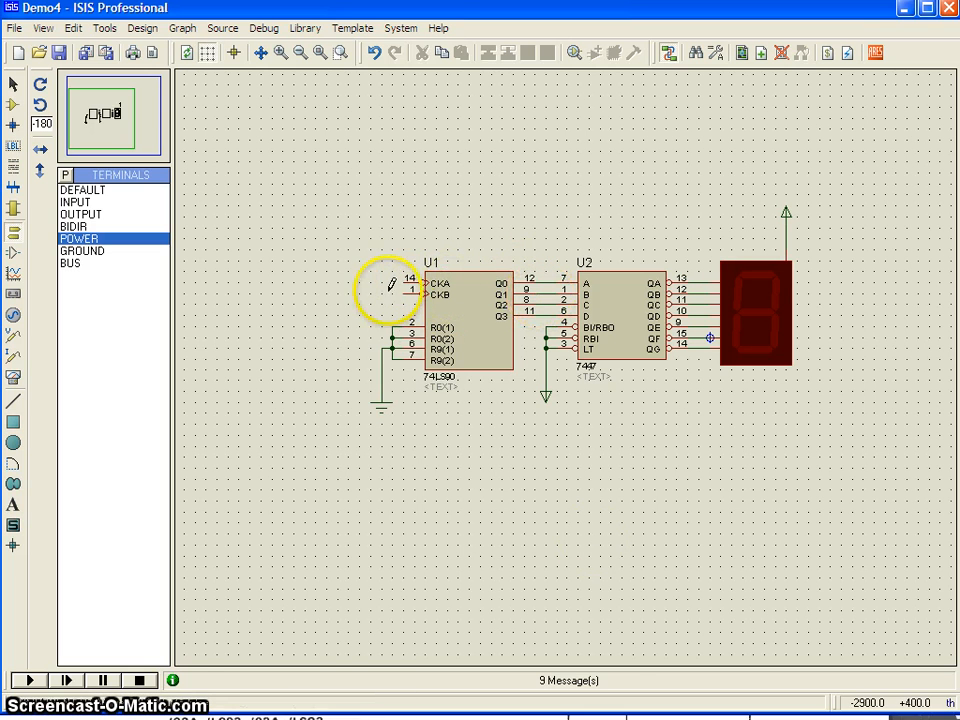
In the browser, examine the SN74LS90 datasheet's '90 logic symbol for the clock connections and consult the seven-segment driving page
key(alt+Tab)
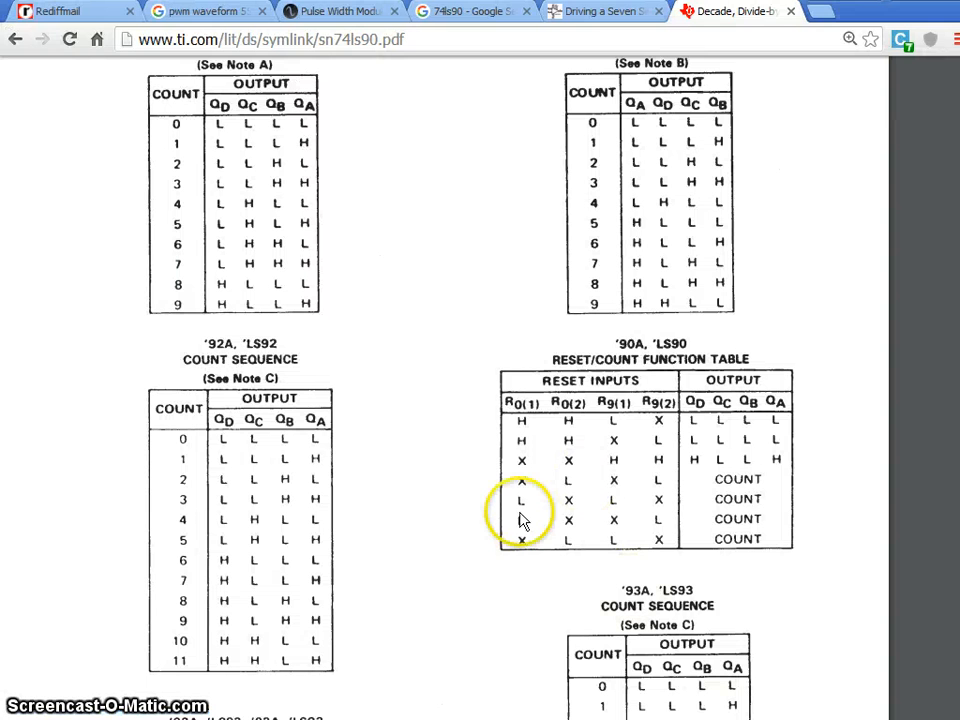
scroll(517, 519, down, 9)
scroll(517, 519, up, 14)
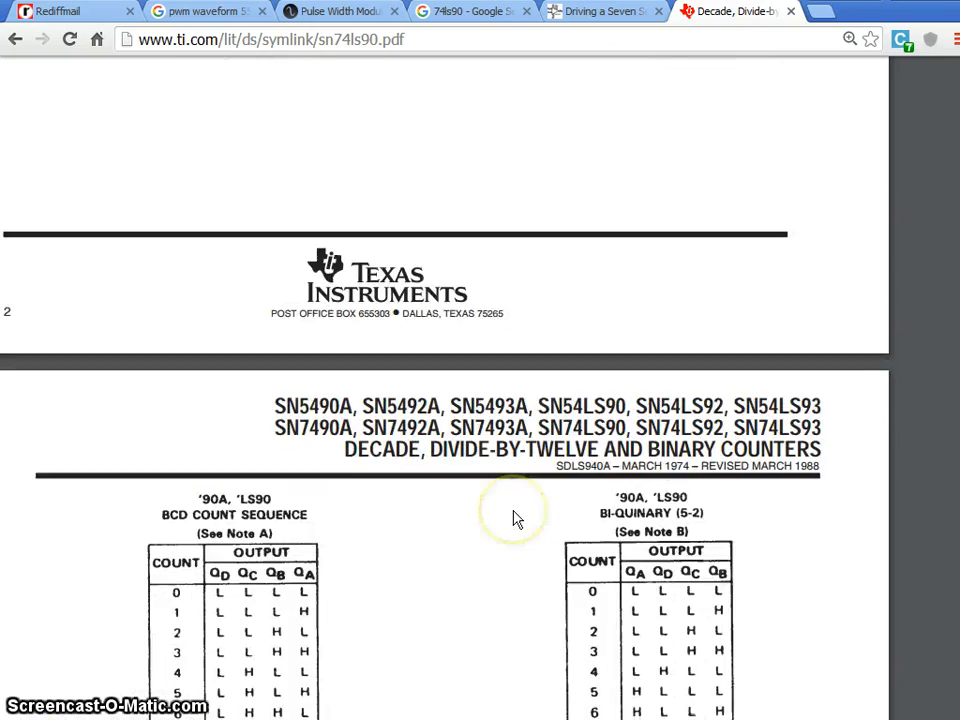
scroll(517, 519, down, 4)
scroll(517, 519, up, 4)
scroll(516, 519, up, 12)
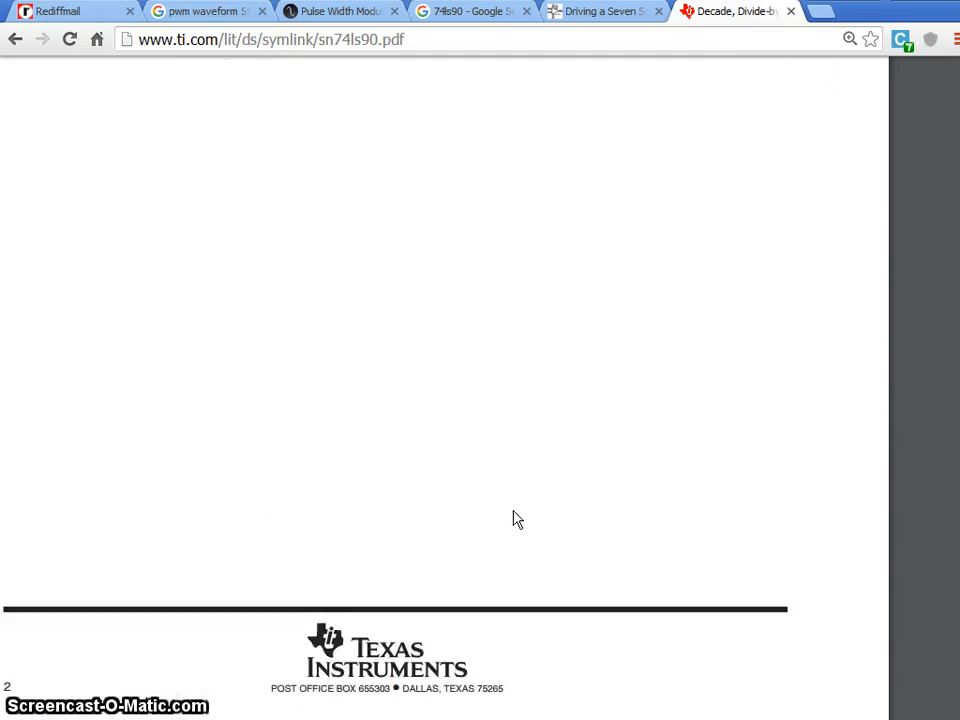
scroll(500, 525, down, 1)
scroll(500, 525, down, 2)
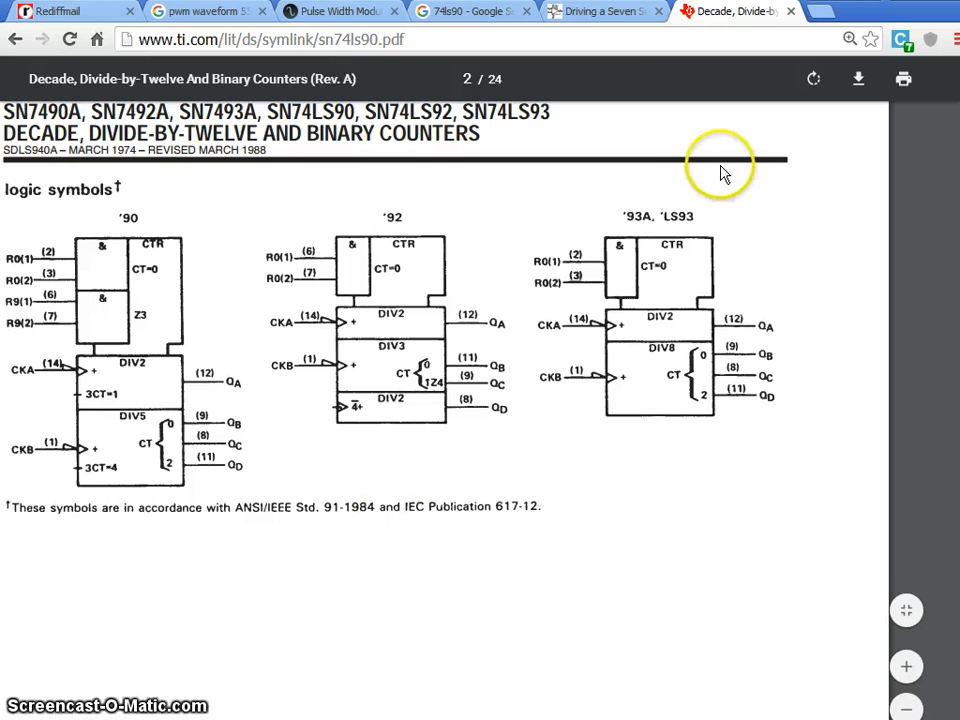
click(608, 12)
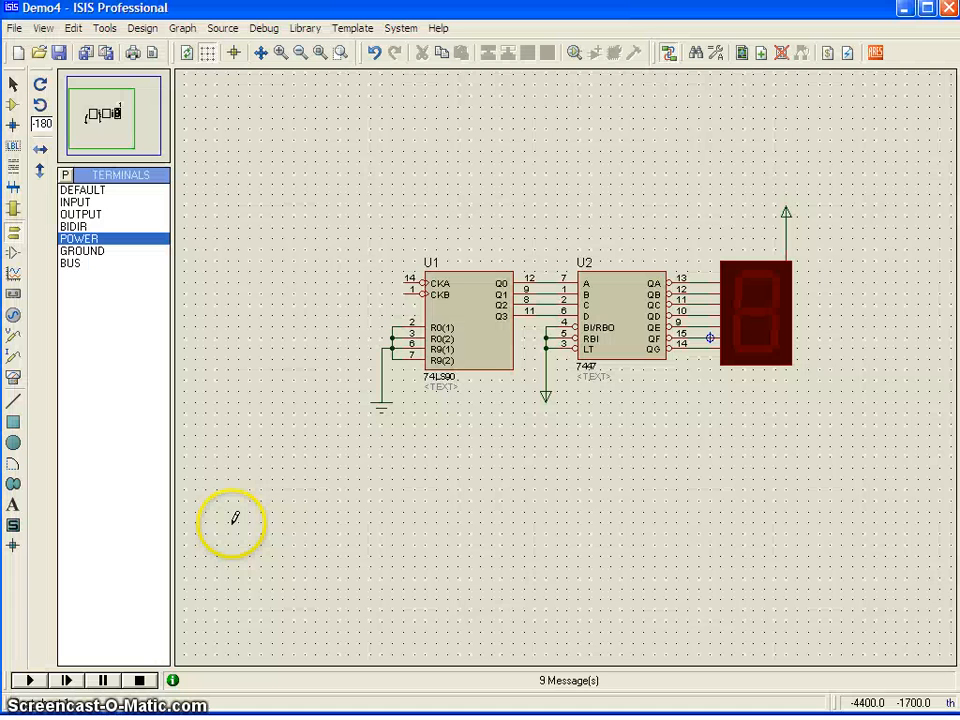
In Proteus ISIS, wire the 74LS90's CKB input over the top of the counter to its Q0 output line
click(405, 293)
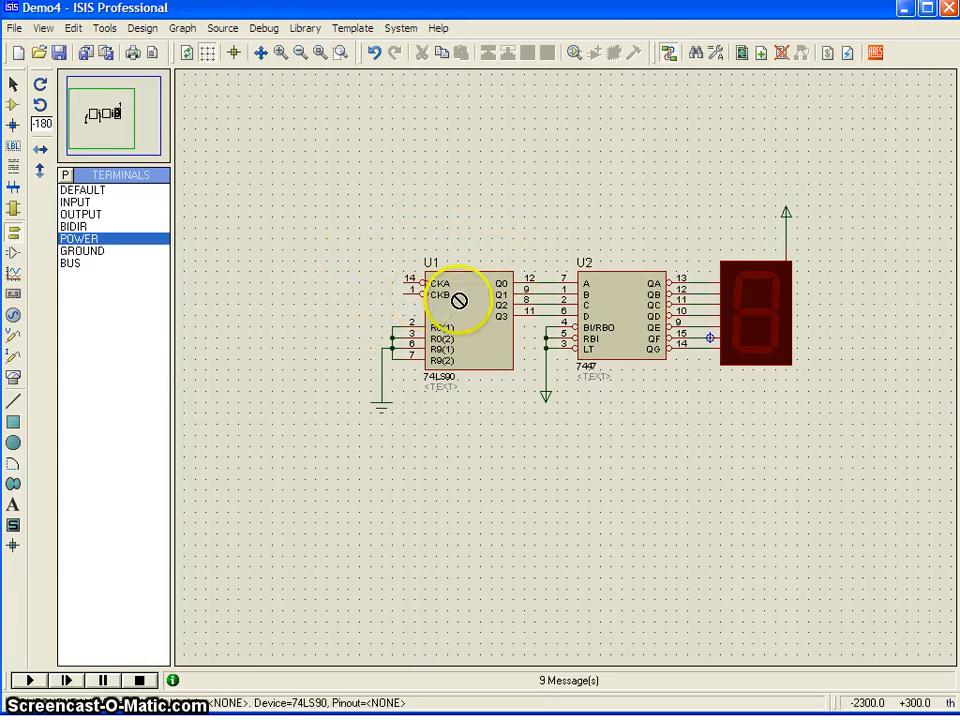
click(371, 238)
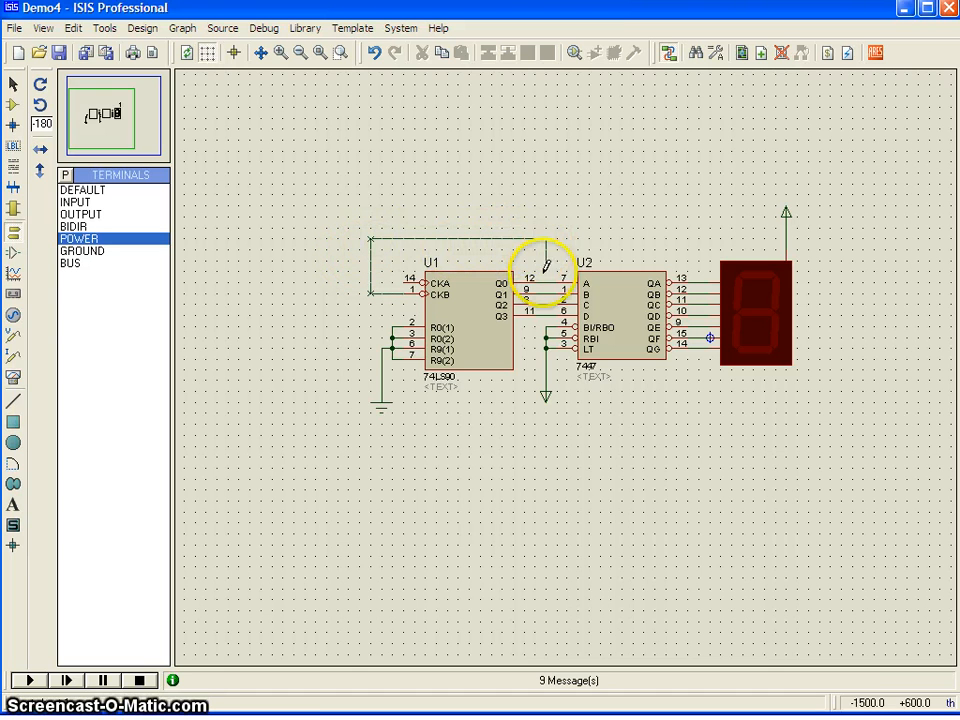
click(546, 281)
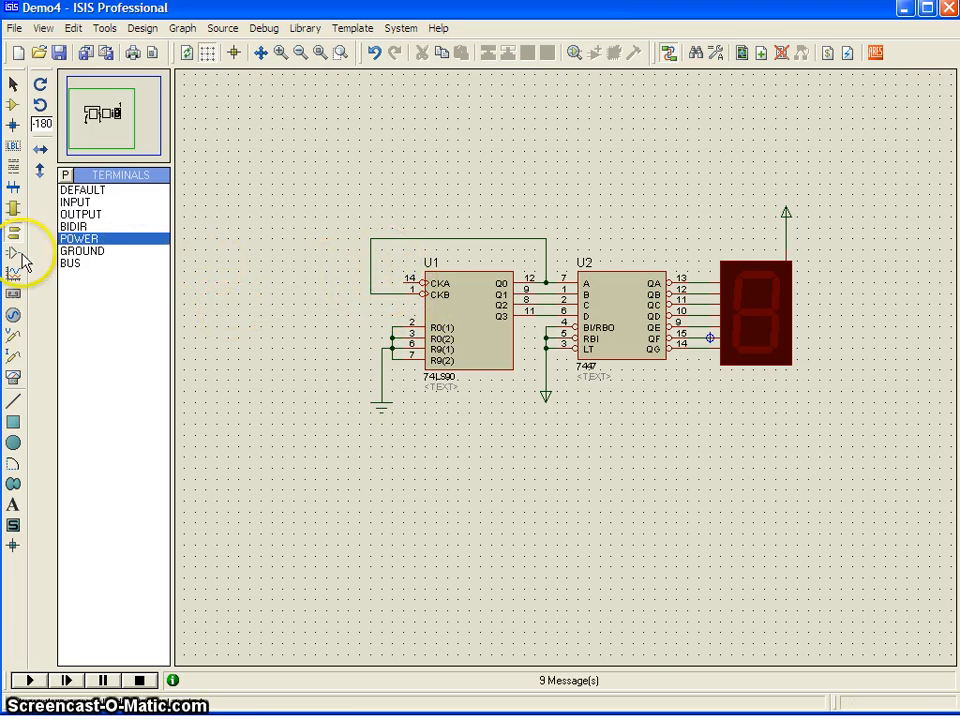
Place a PULSE generator beside the 74LS90 and wire it straight across to the CKA input
click(14, 316)
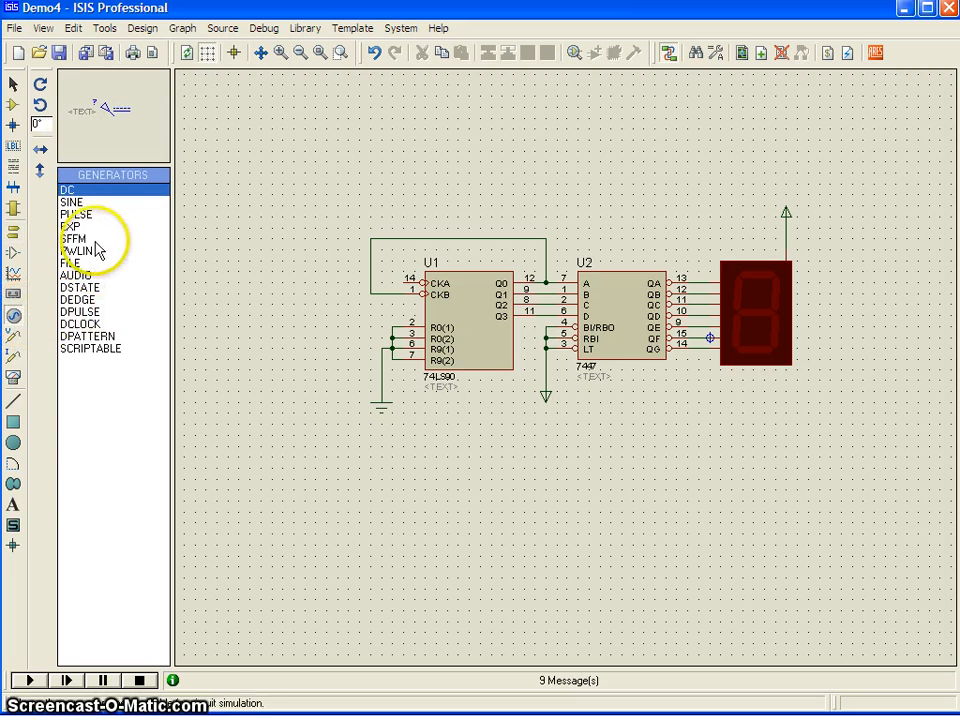
click(80, 214)
click(334, 300)
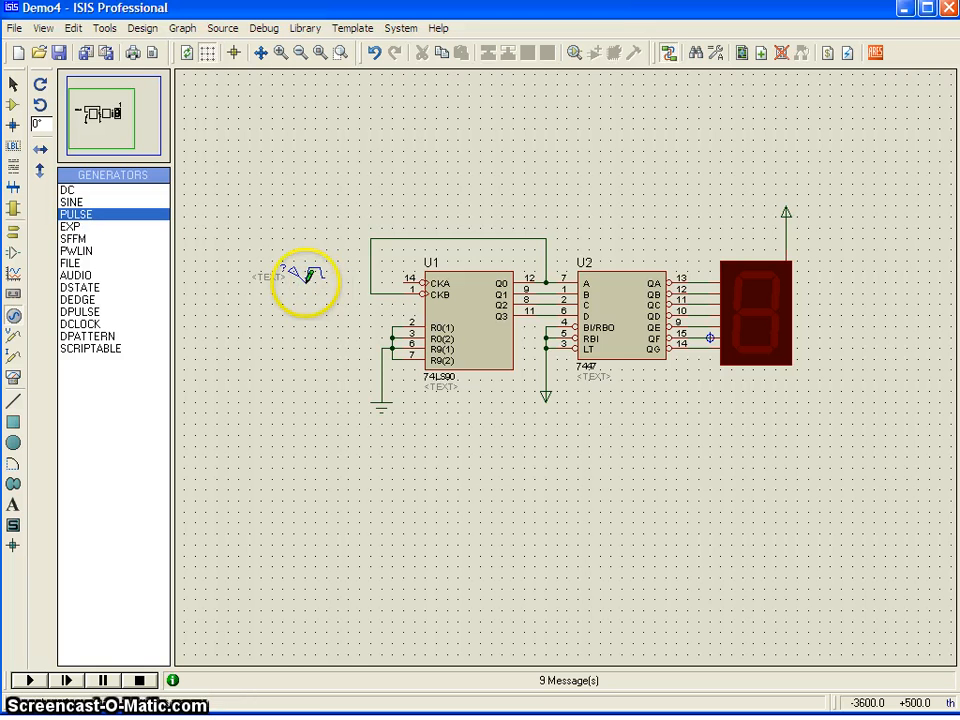
click(344, 282)
click(402, 283)
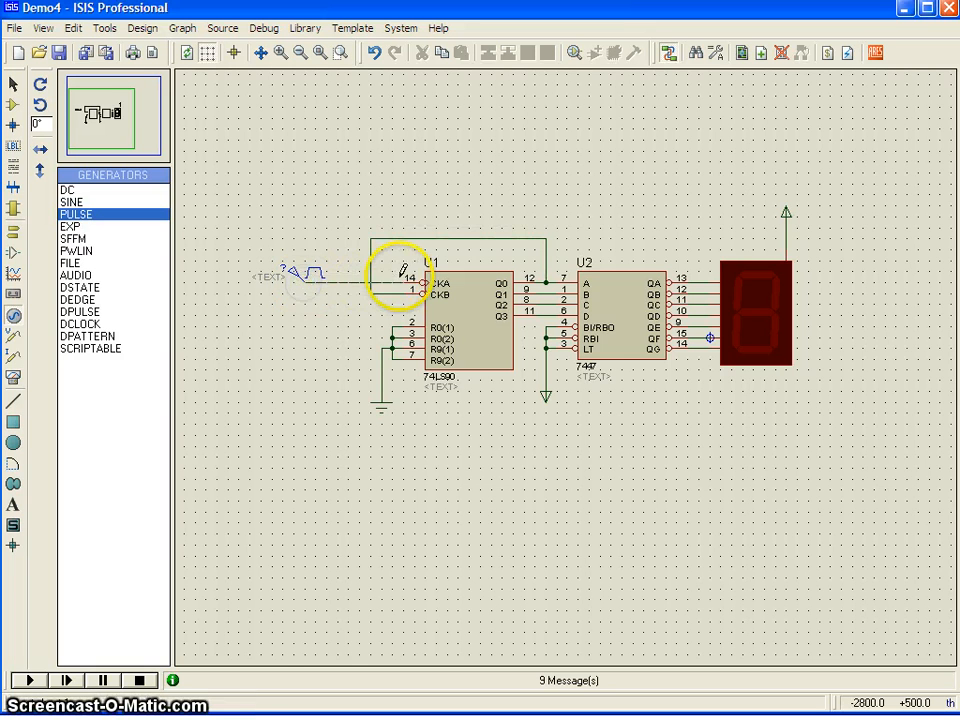
Set the pulsed (high) voltage of the CKA pulse generator to 5
right_click(306, 272)
click(306, 271)
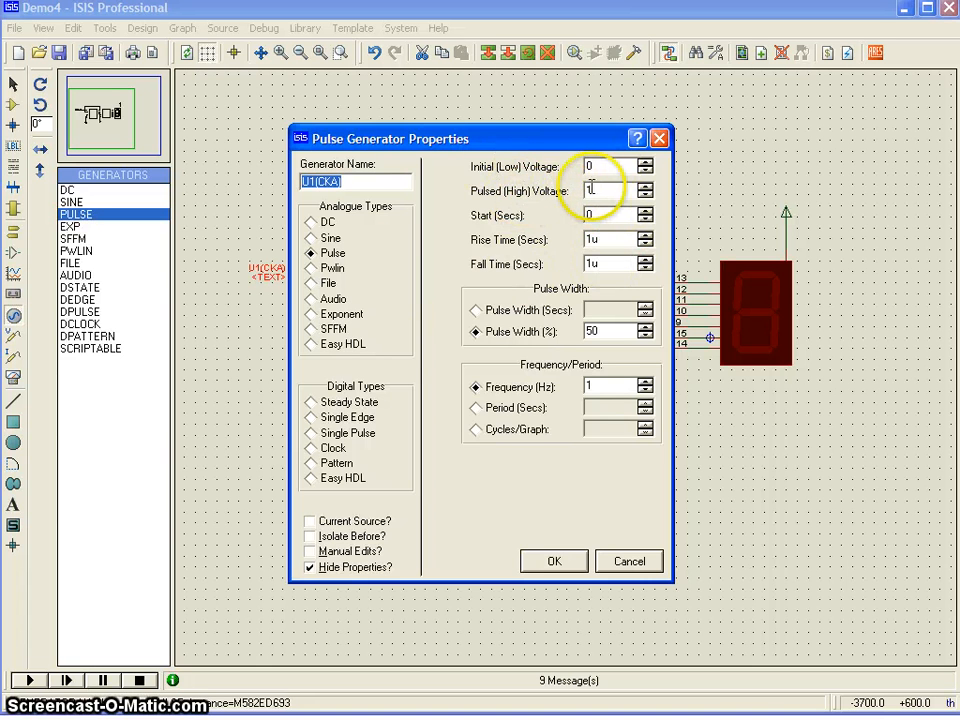
drag(604, 190, 540, 183)
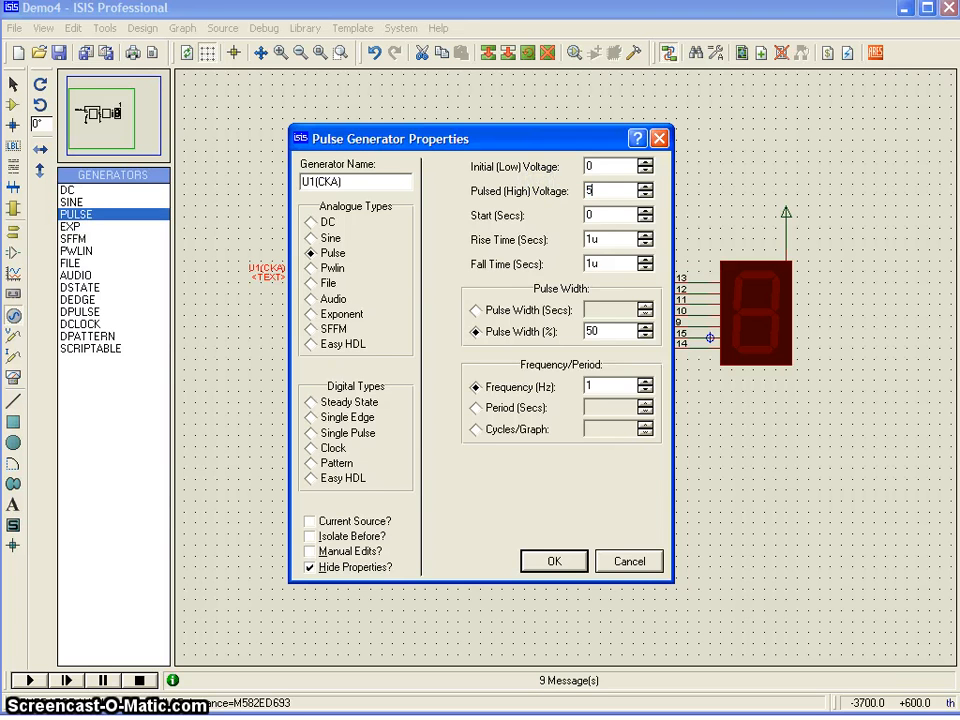
text(5)
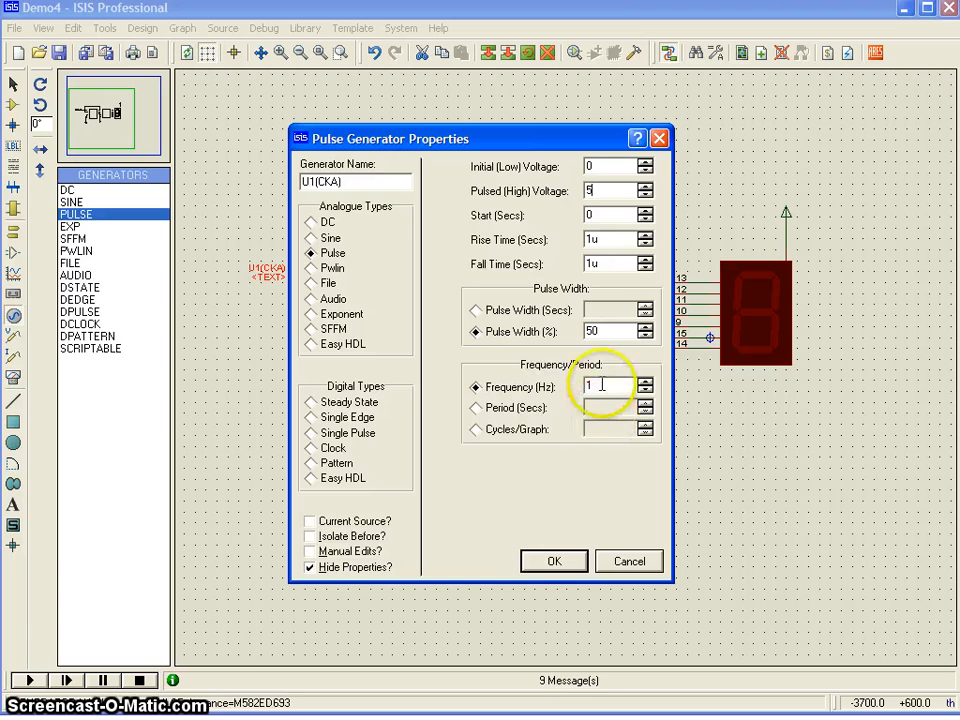
click(553, 561)
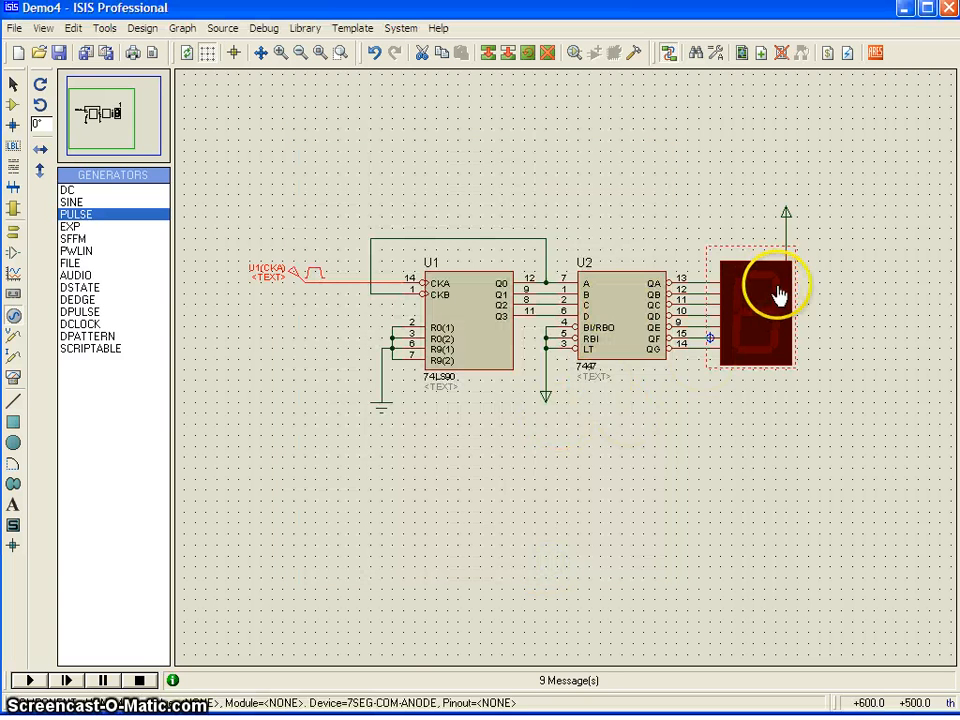
Move the seven-segment display together with its power terminal farther to the right of the 7447, keeping the segment wires attached
click(533, 532)
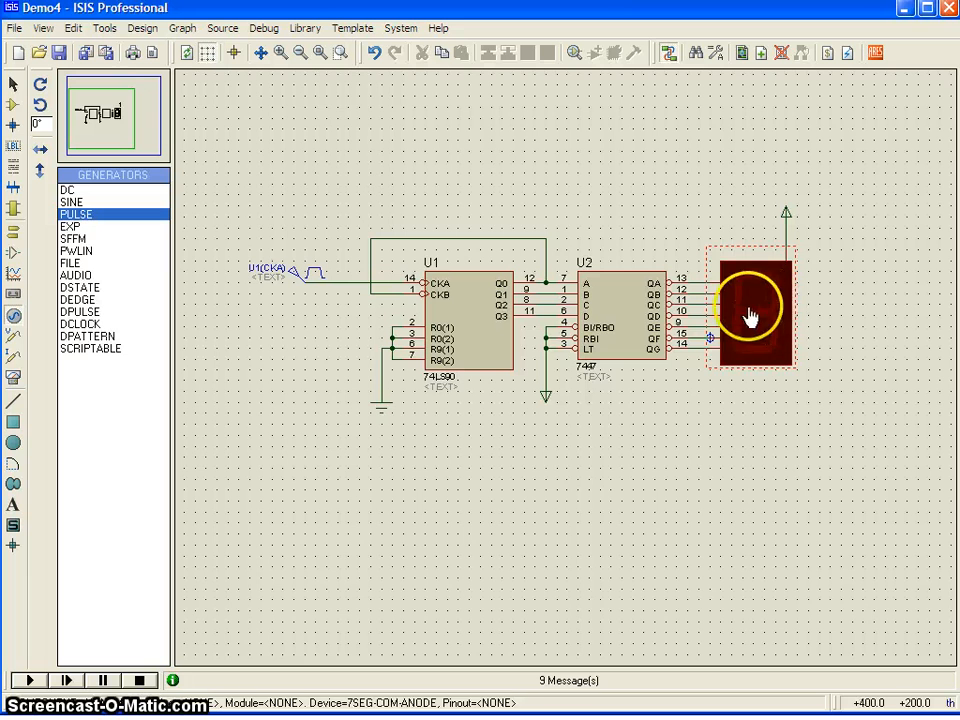
drag(710, 161, 839, 367)
click(715, 430)
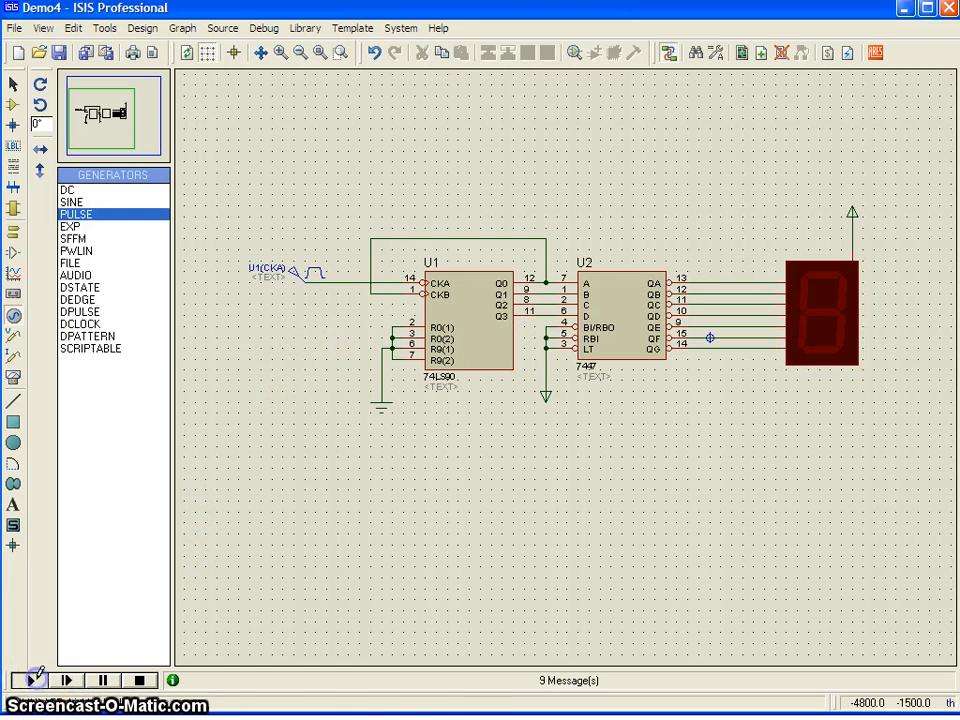
Run the simulation to watch the display count, stop it, and switch to the workshop presentation
click(32, 679)
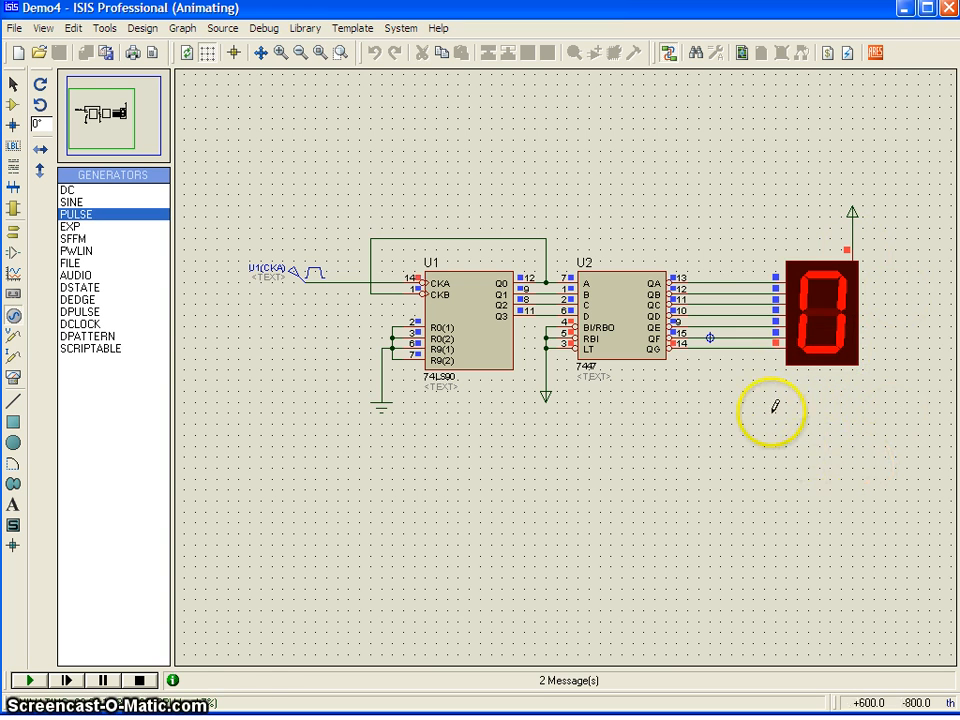
click(139, 680)
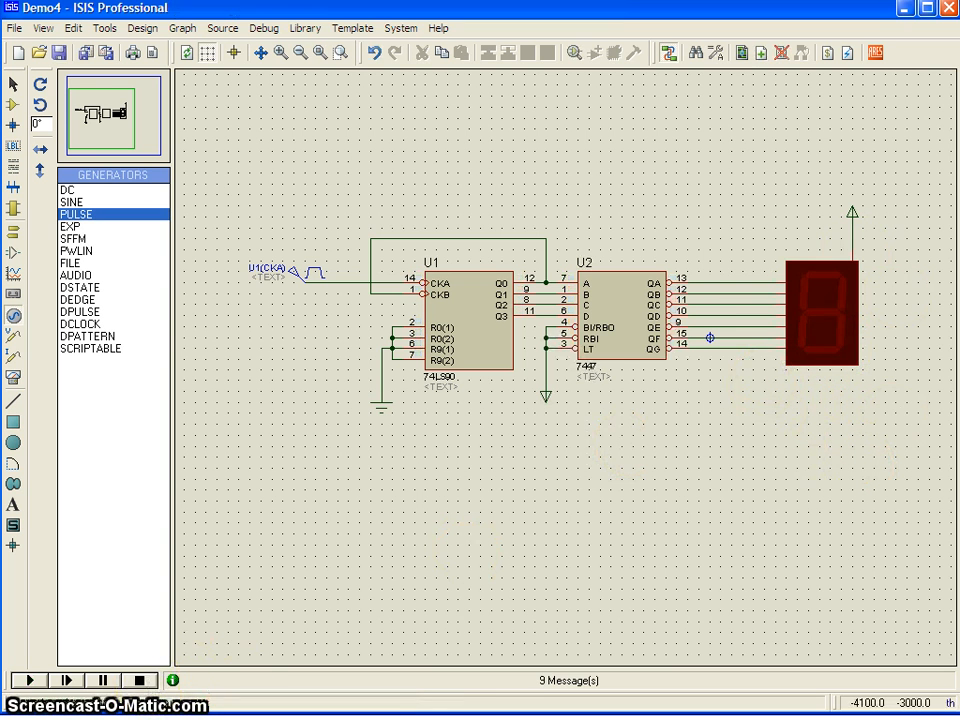
click(270, 717)
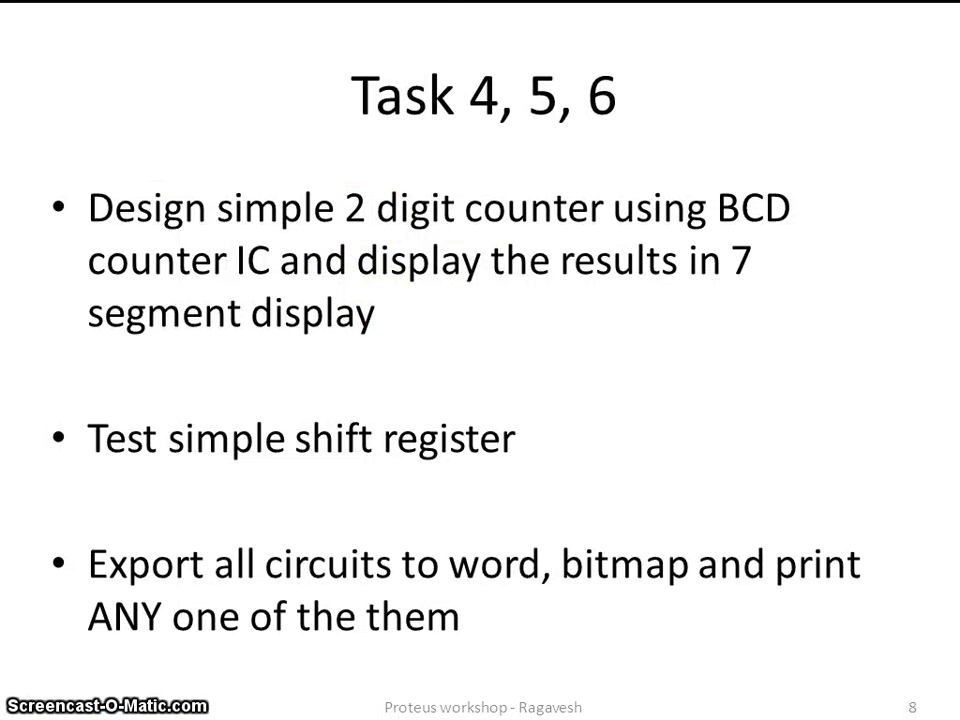
Switch back to the counter circuit in ISIS and save the Demo4 design
key(alt+Tab)
click(62, 58)
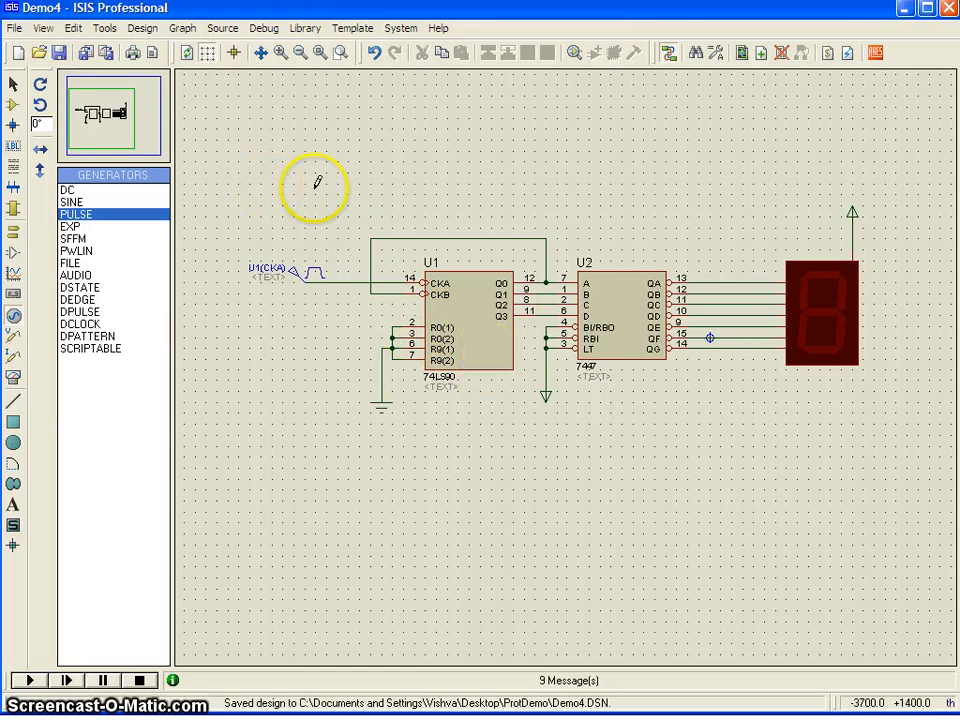
Block-copy the 74LS90, 7447 and seven-segment display circuit, without the pulse generator, and place one copy below the original
drag(360, 173, 894, 447)
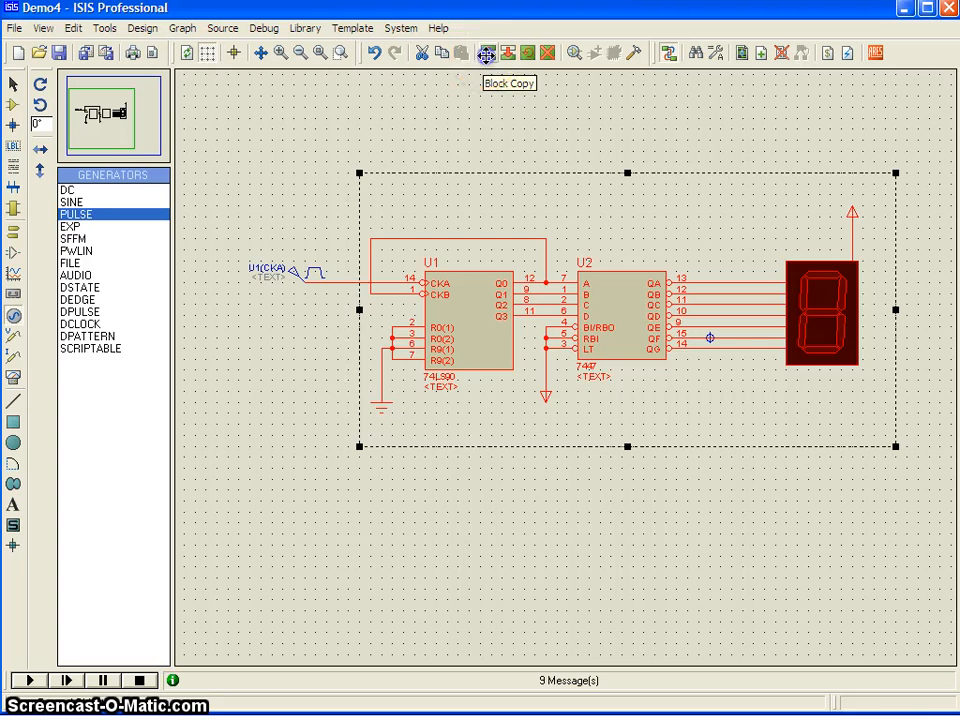
click(486, 53)
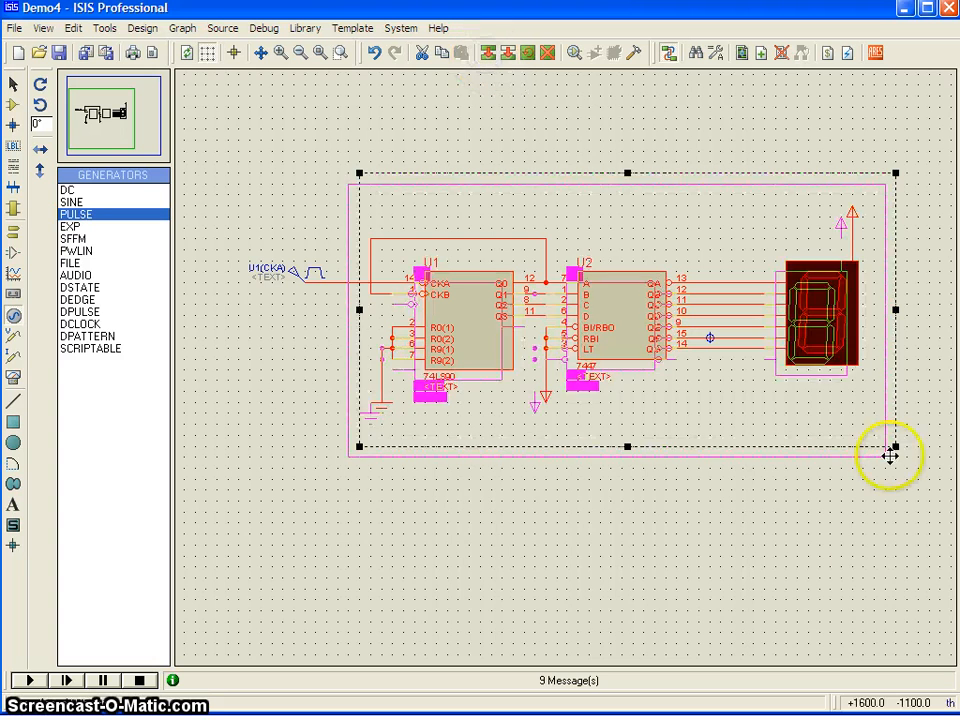
click(860, 643)
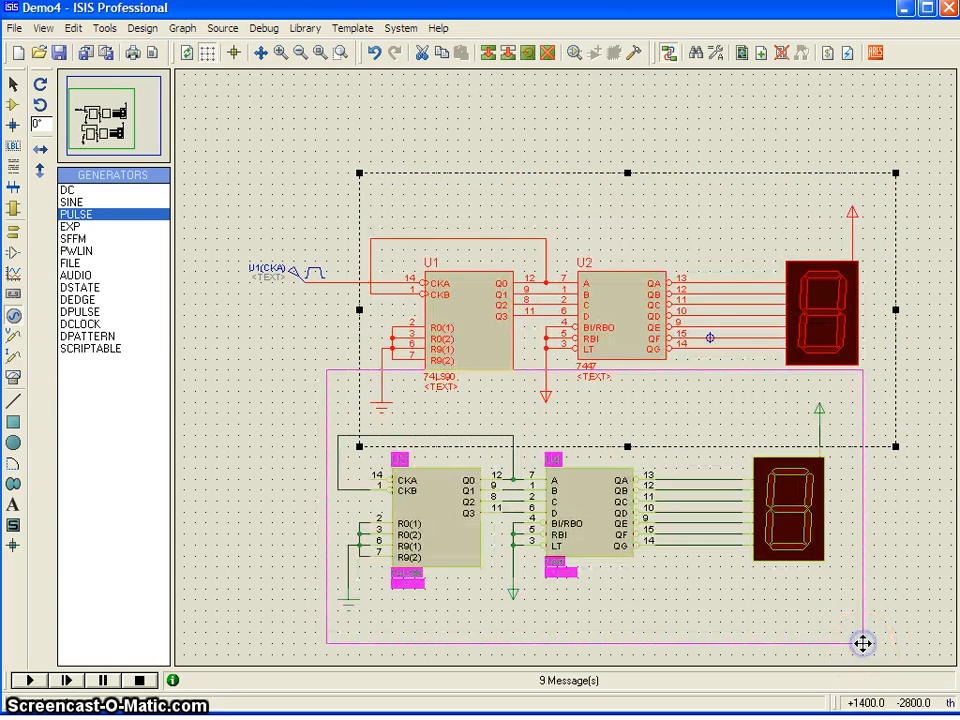
right_click(862, 643)
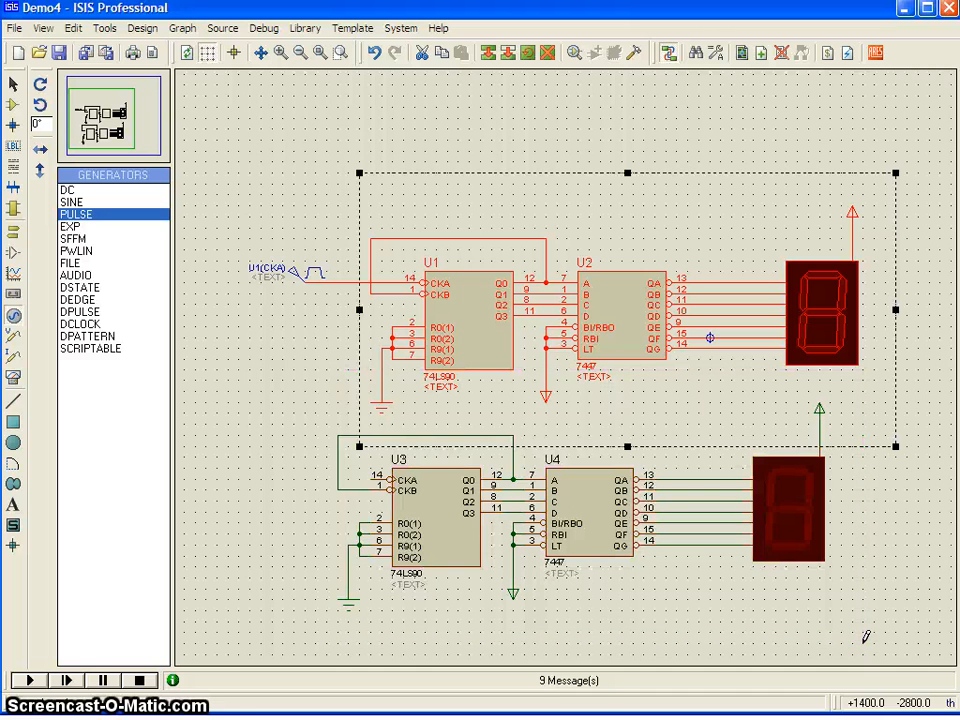
click(862, 642)
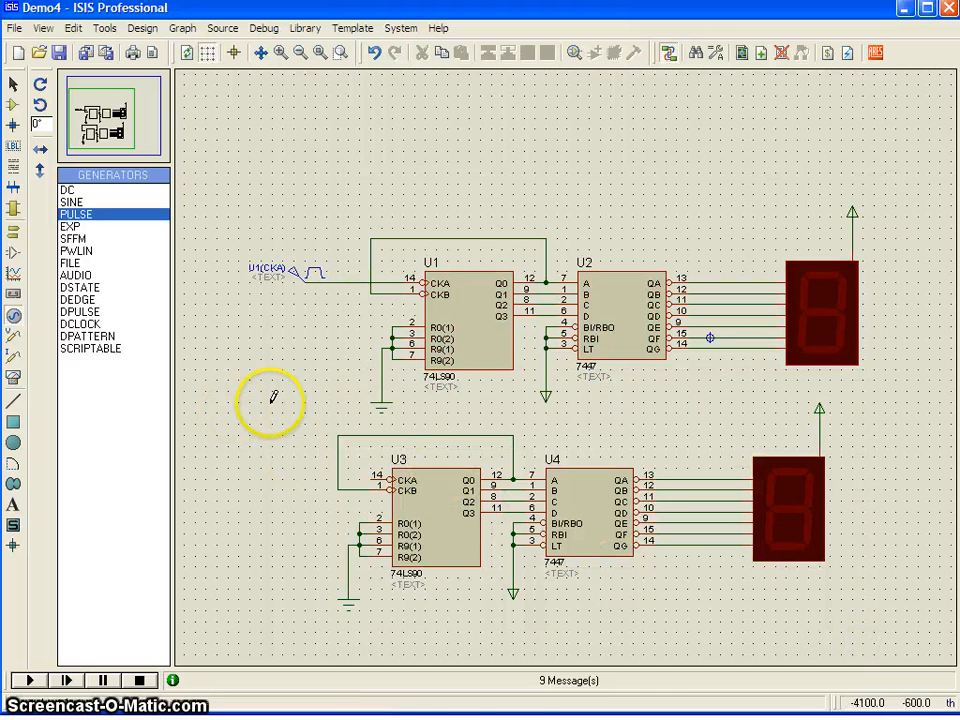
Shift the whole copied circuit slightly to the right so it sits more closely beneath the original one
drag(283, 403, 854, 612)
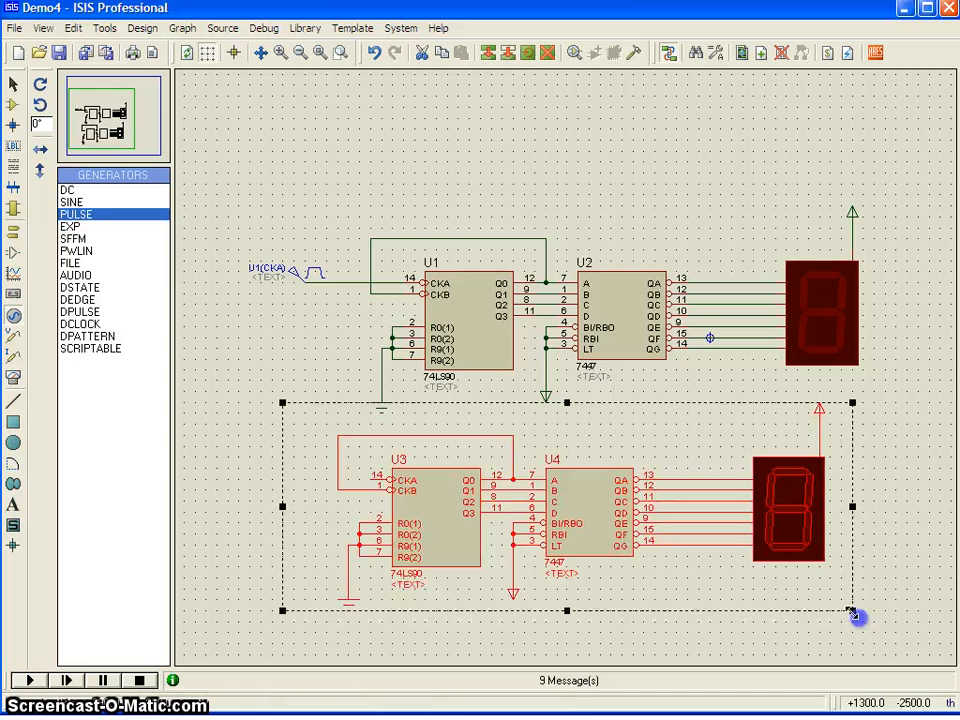
drag(634, 556, 653, 552)
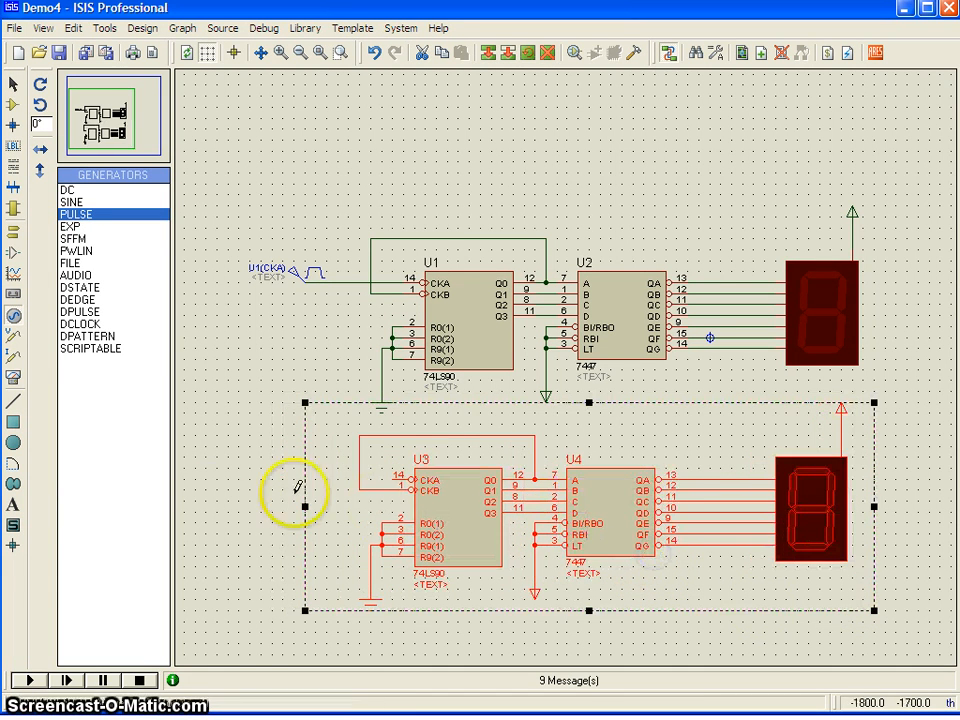
click(210, 500)
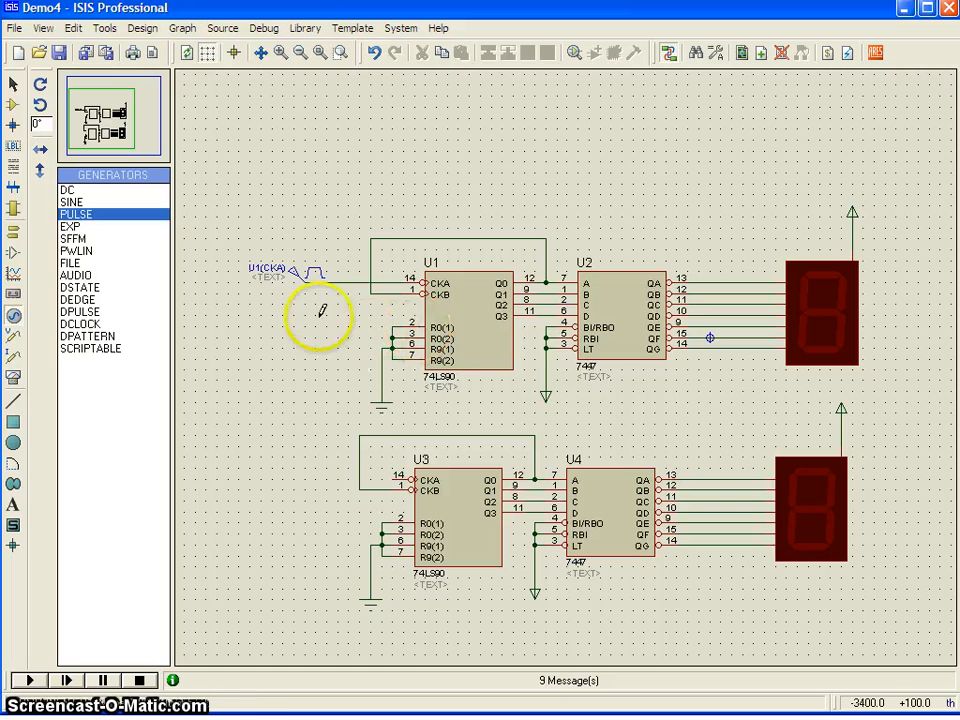
click(308, 279)
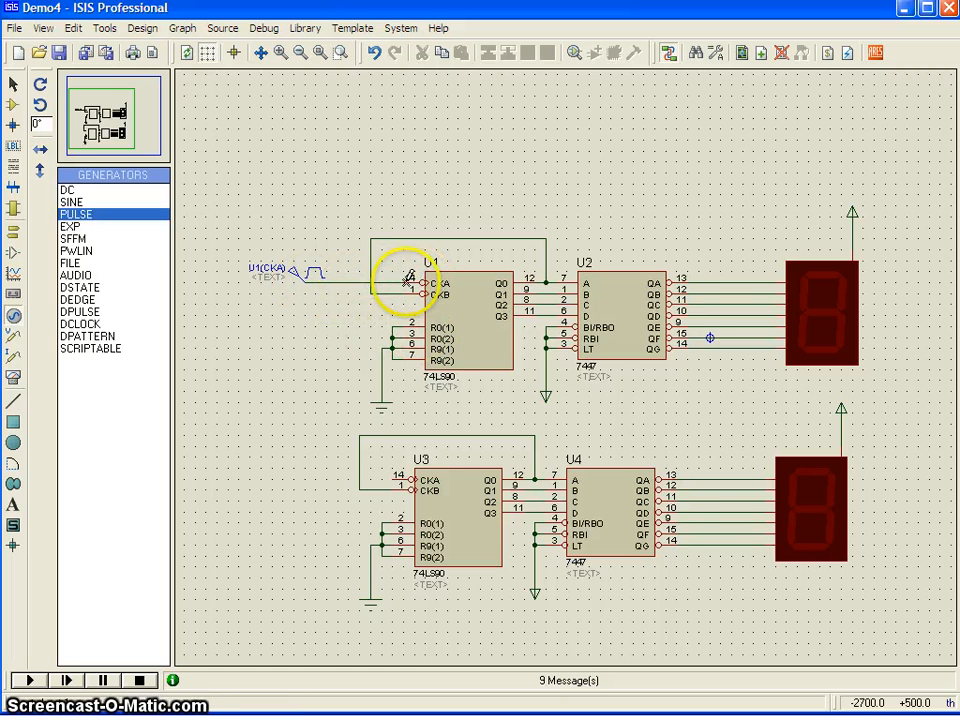
click(416, 283)
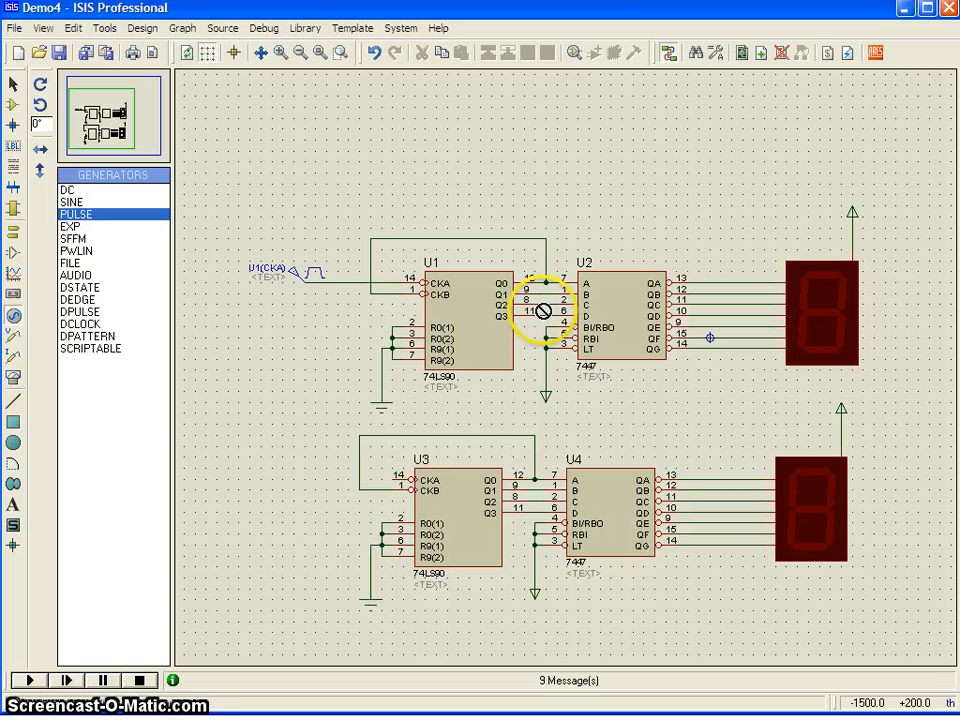
click(462, 430)
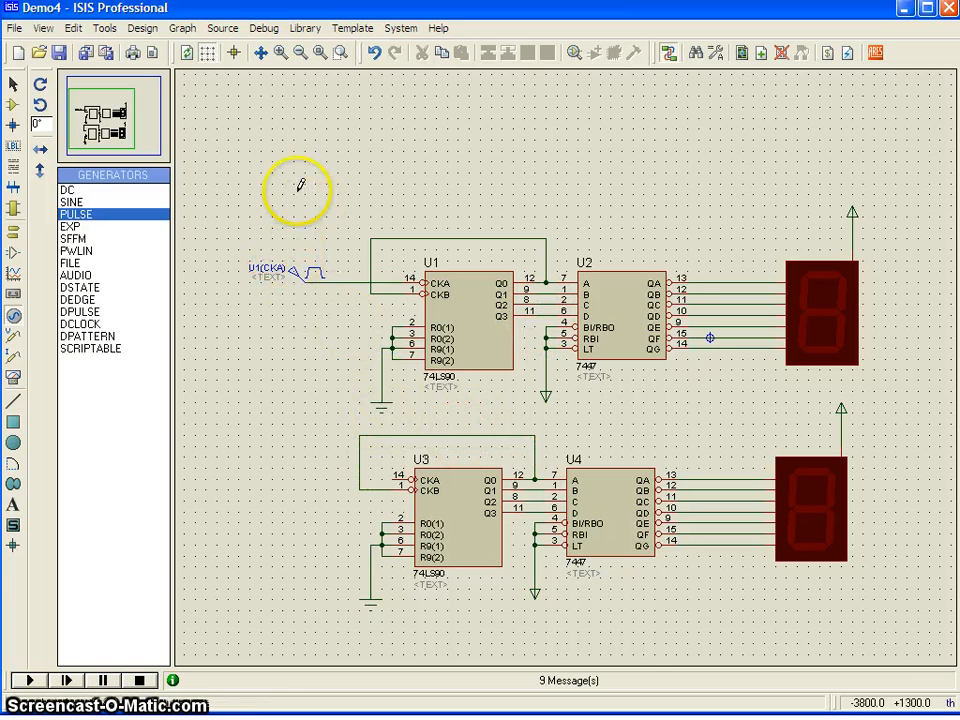
Move U1 with its pulse generator and ground to the left, keeping its rows level with U2, to widen the gap between them
drag(241, 183, 535, 424)
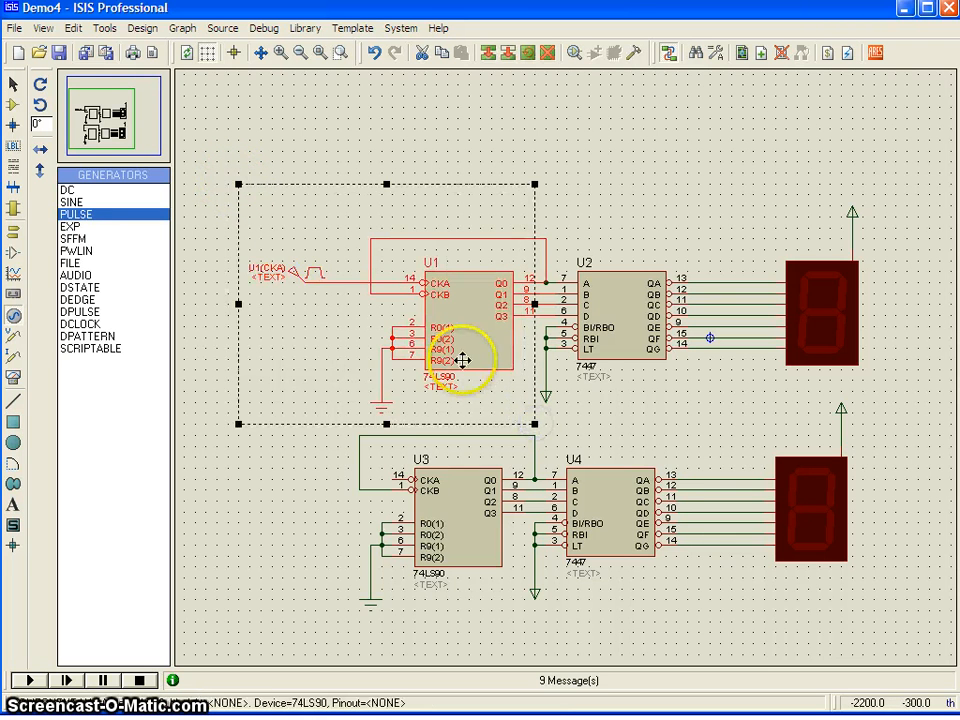
drag(462, 358, 420, 349)
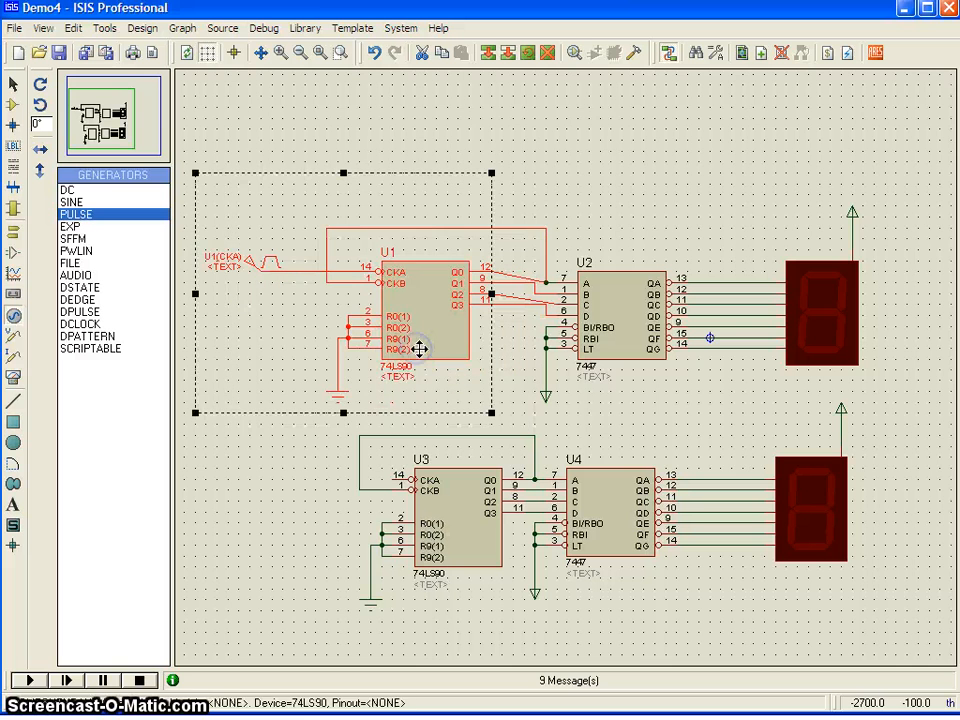
drag(423, 362, 422, 362)
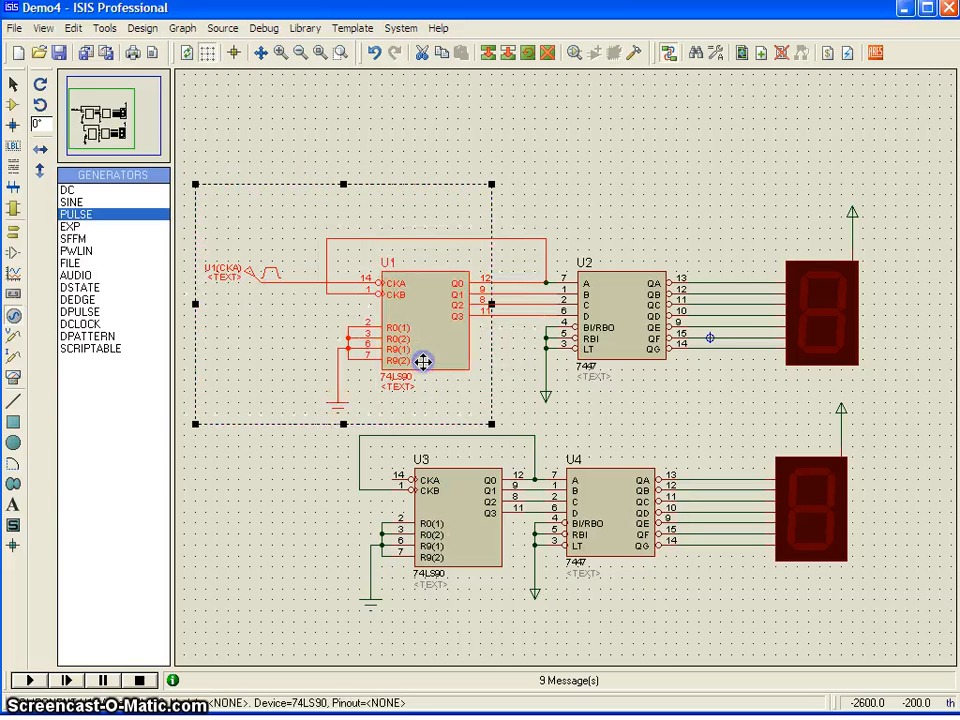
click(527, 178)
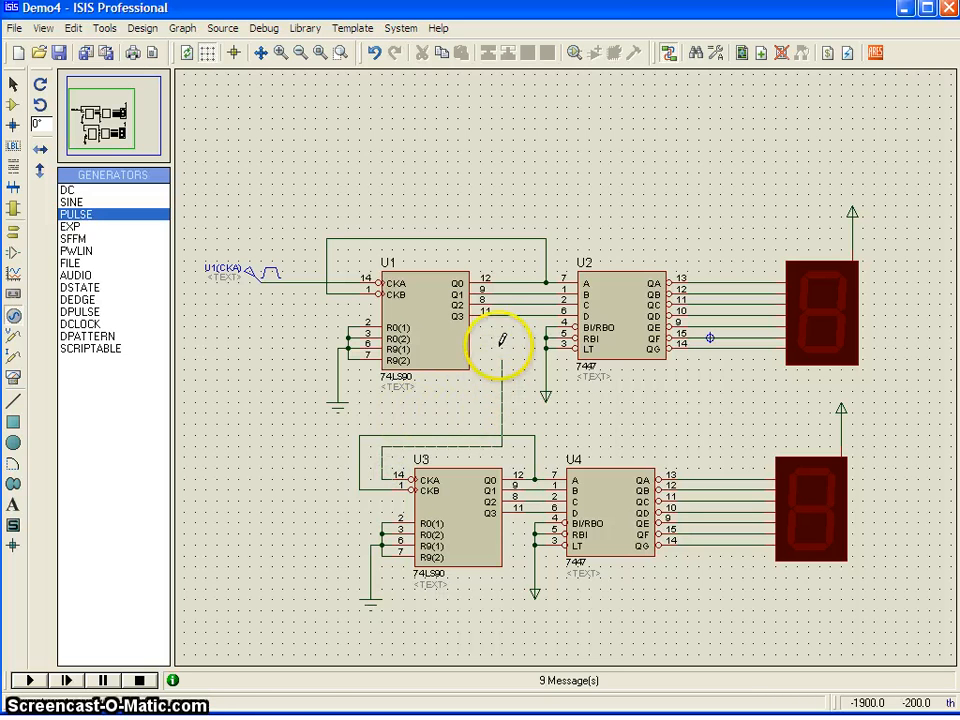
Wire the CKA input of U3 to the Q3 output line of U1 to cascade the two counters
click(507, 310)
click(580, 487)
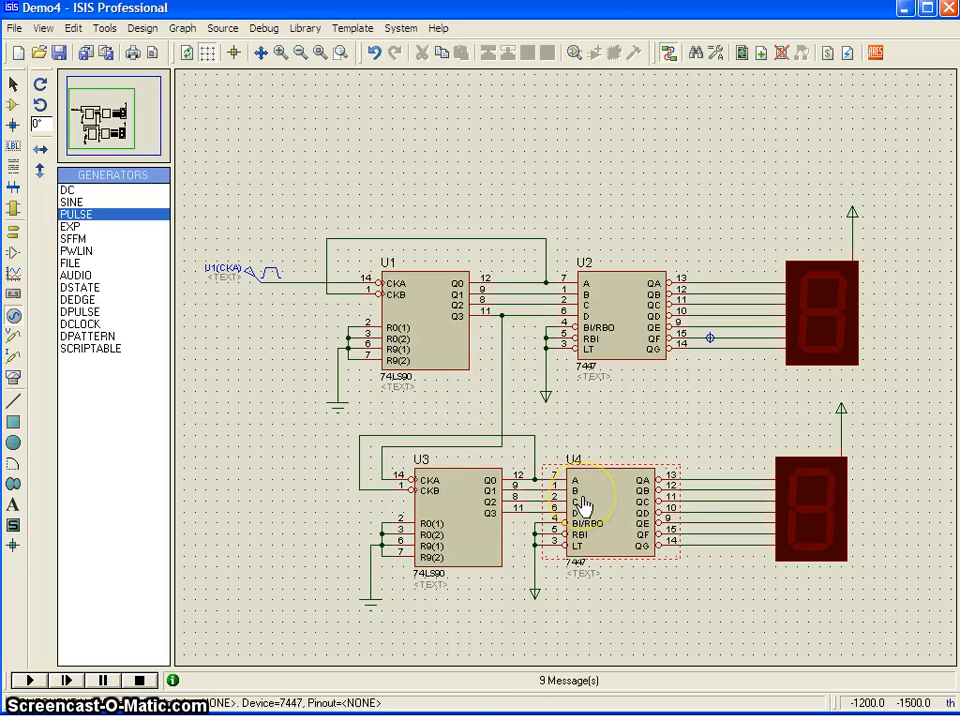
click(831, 302)
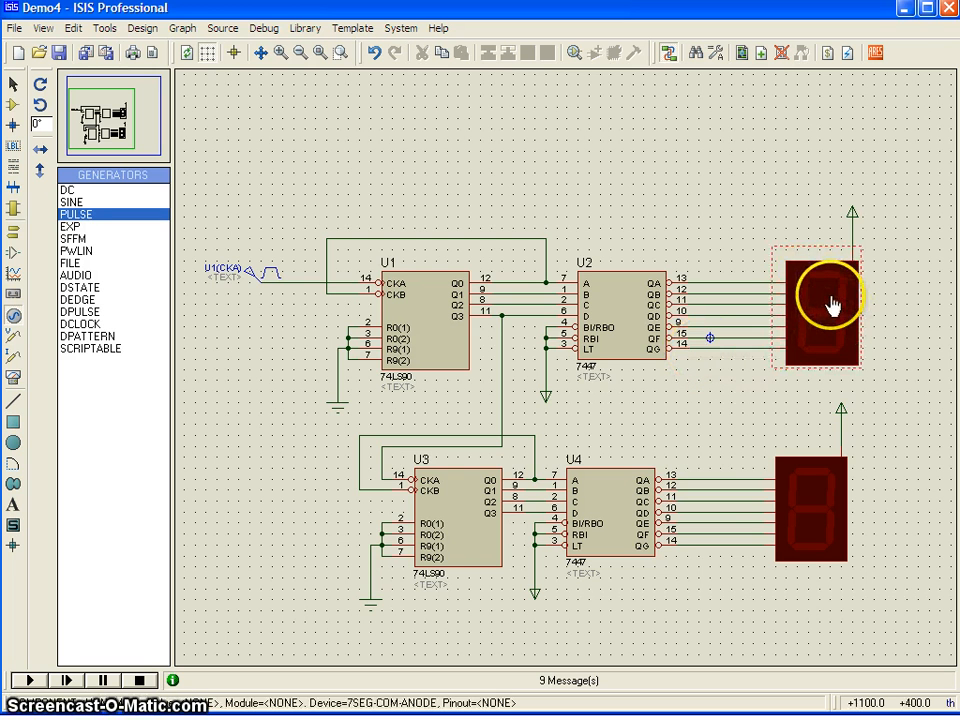
click(821, 521)
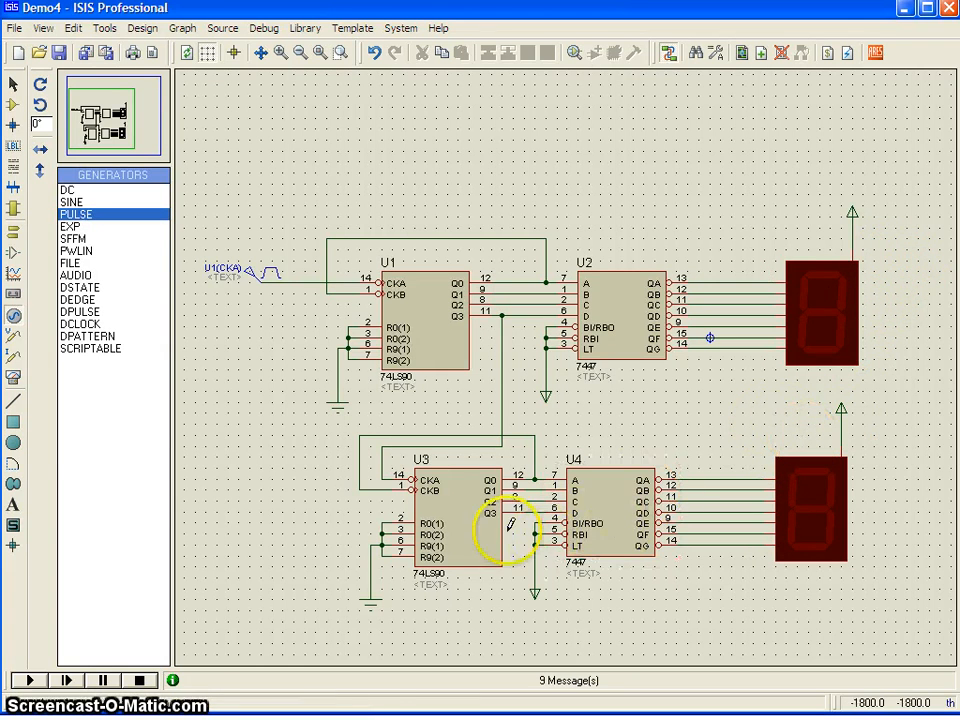
Open the properties of the CKA pulse generator, select its frequency value for editing, and accept the dialog
double_click(268, 274)
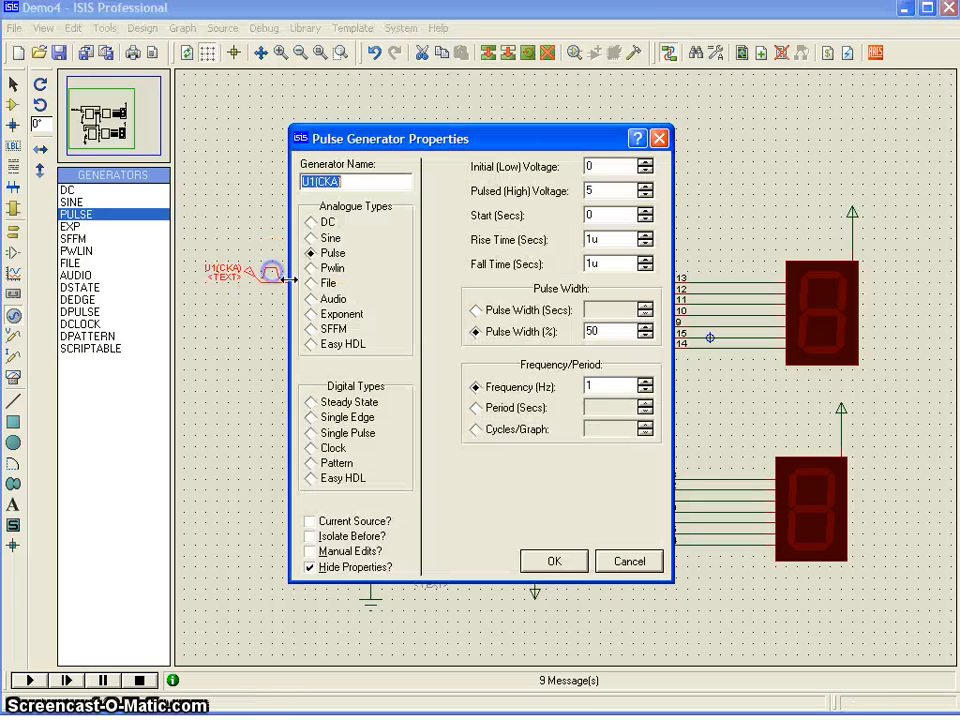
click(548, 390)
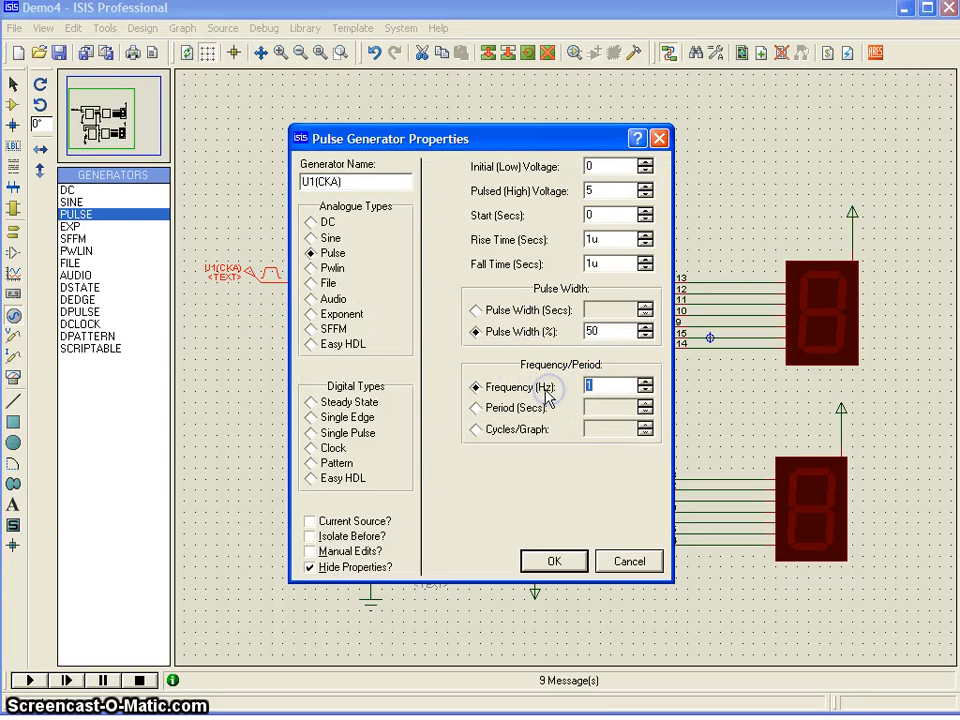
click(553, 563)
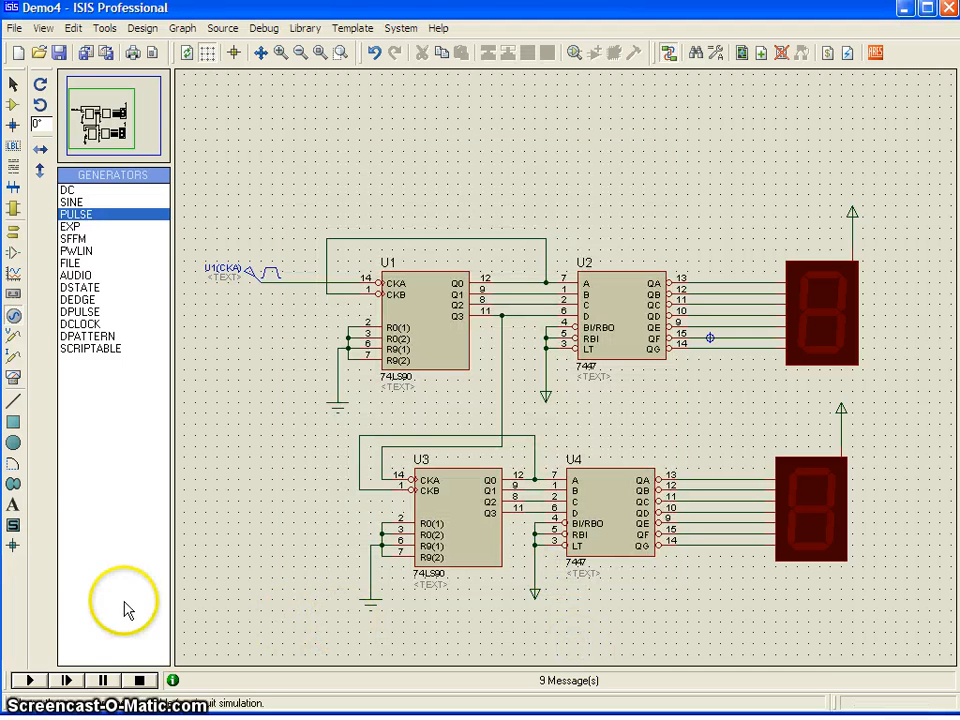
Run the simulation to check how both seven-segment displays count, and stop it
click(30, 681)
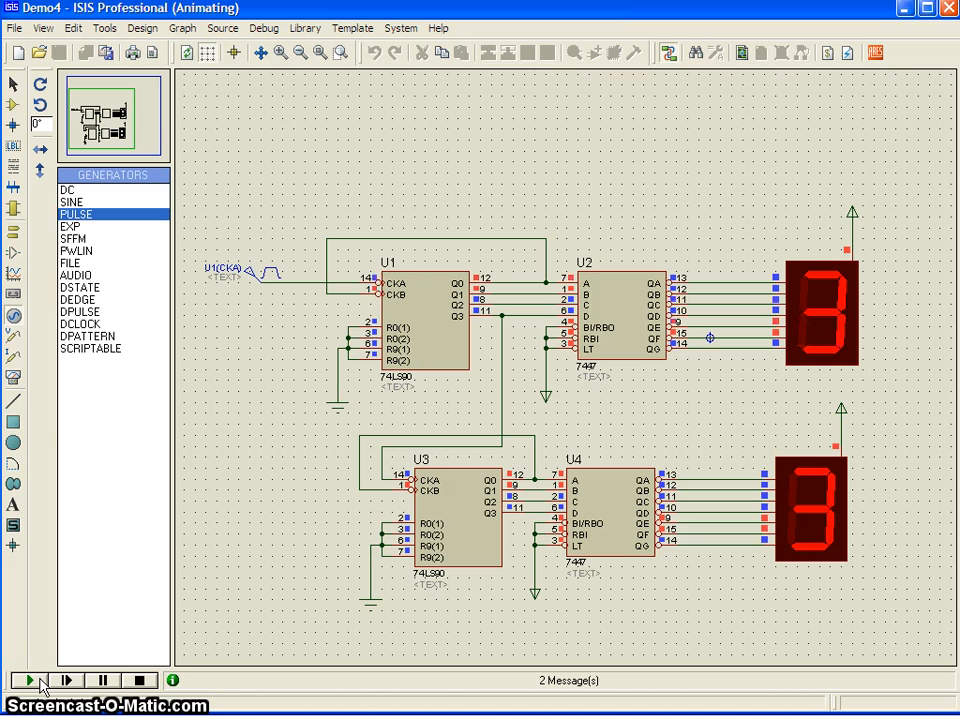
click(139, 680)
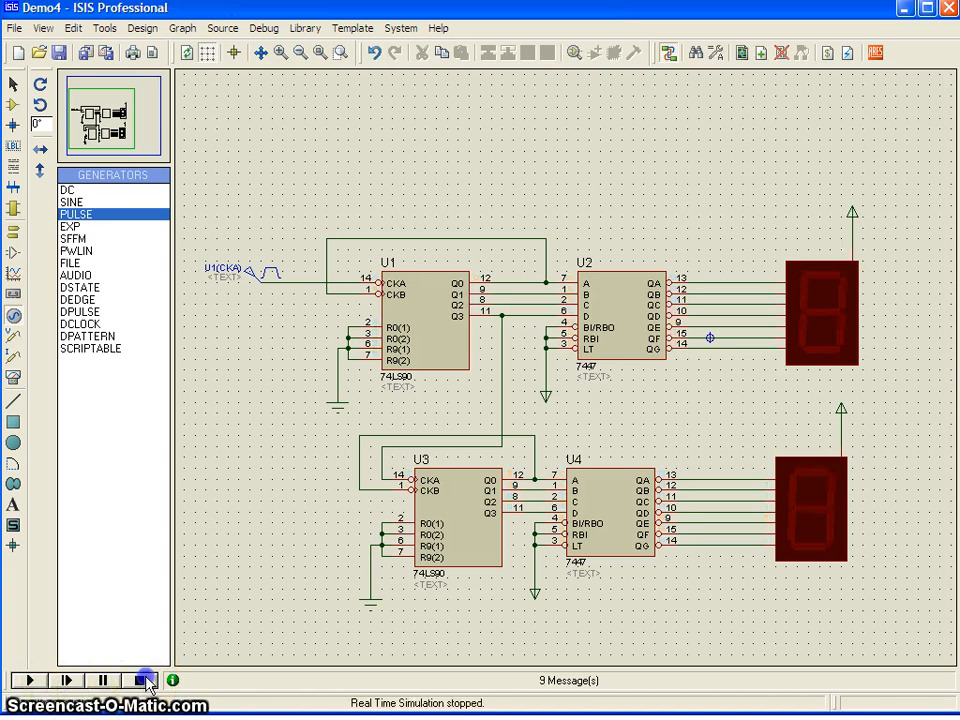
click(425, 578)
click(838, 320)
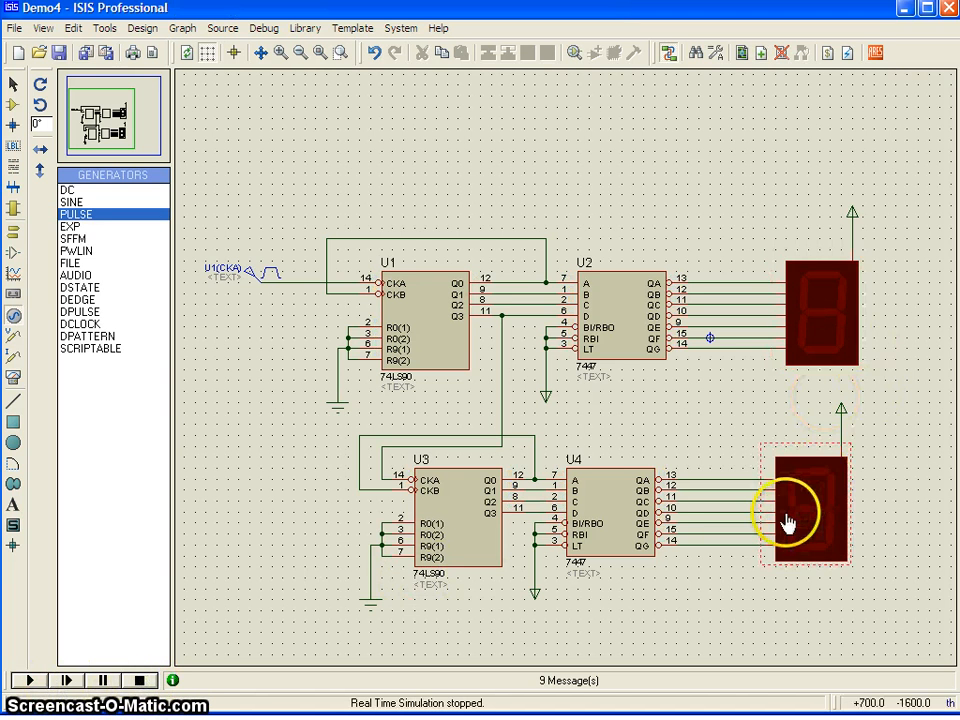
Move the lower seven-segment display with its power terminal left toward U4, keeping the segment wires straight
drag(759, 389, 768, 570)
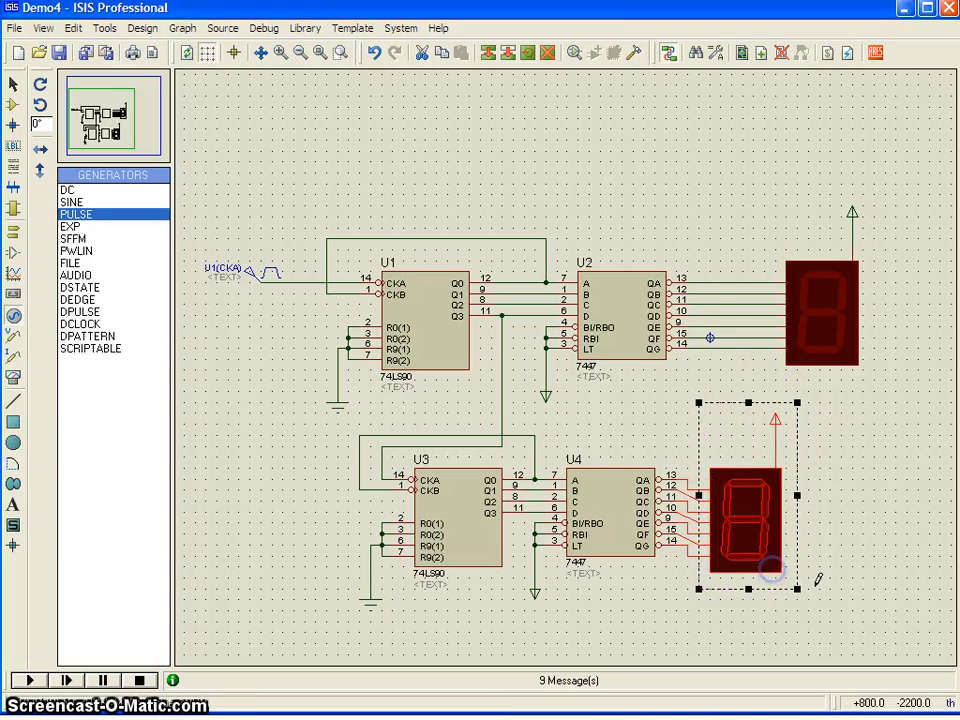
click(876, 566)
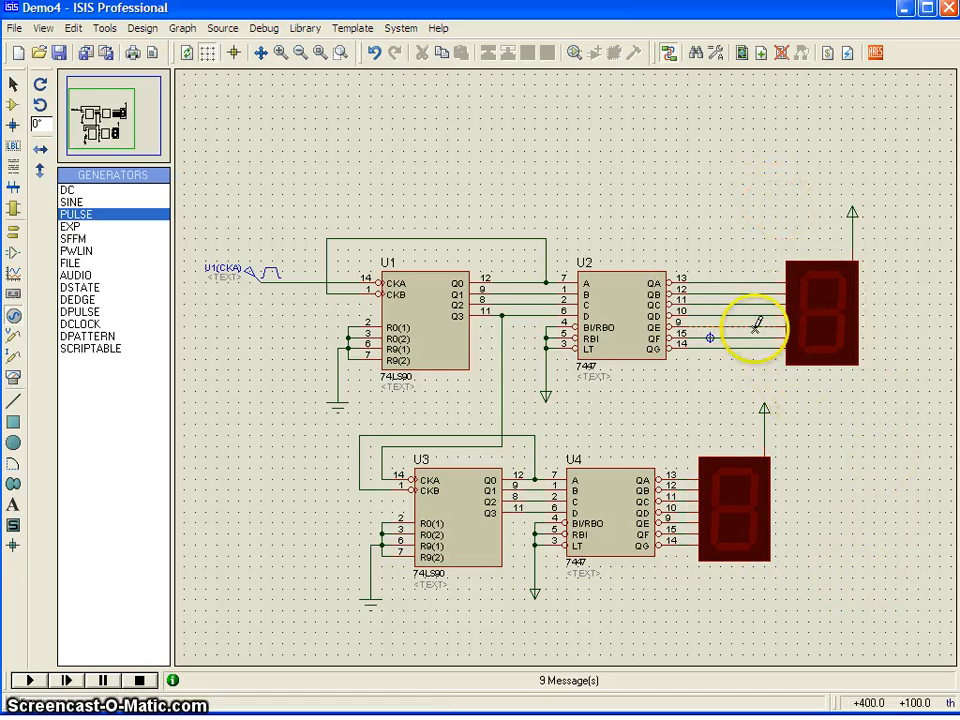
Move the upper seven-segment display with its power terminal down beside the lower display so the two digits sit side by side
scroll(810, 289, up, 1)
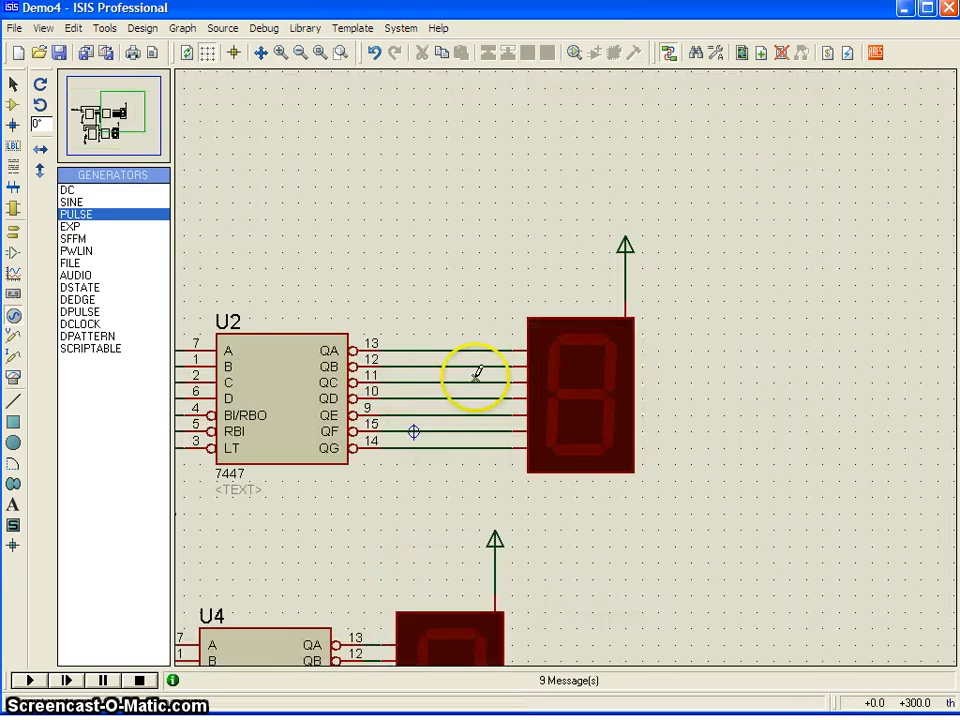
scroll(500, 378, down, 1)
scroll(540, 360, up, 1)
scroll(579, 272, down, 1)
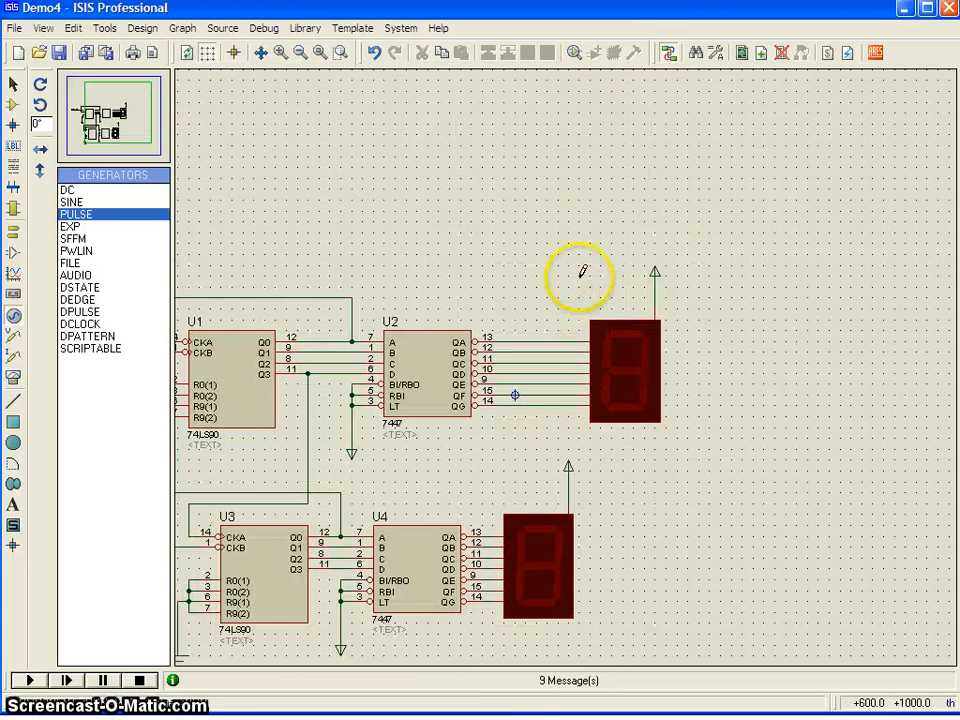
drag(568, 256, 638, 579)
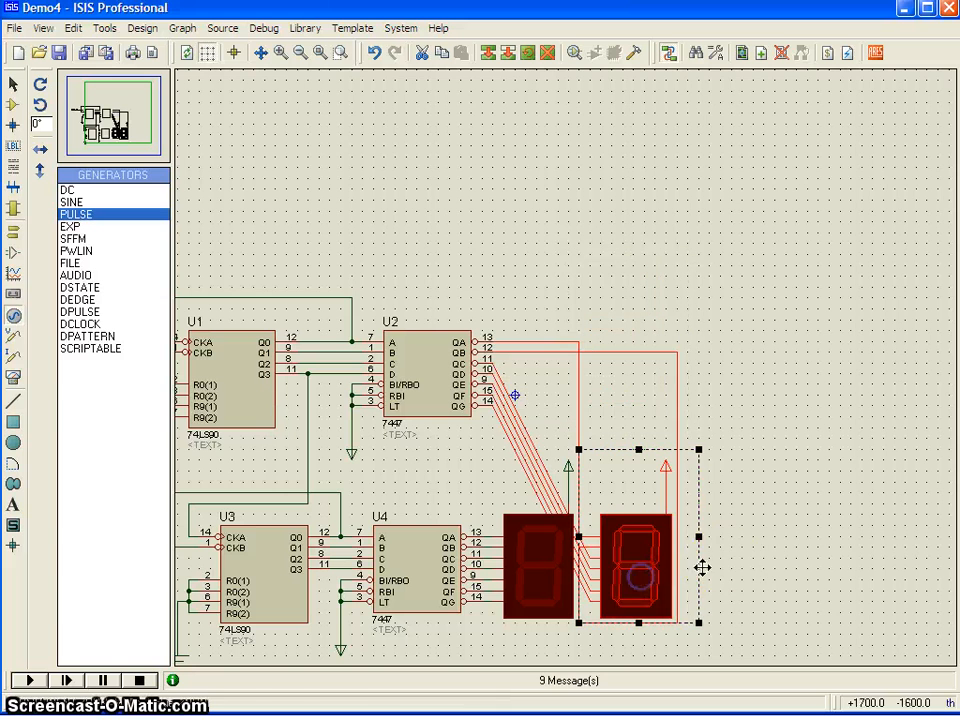
click(734, 540)
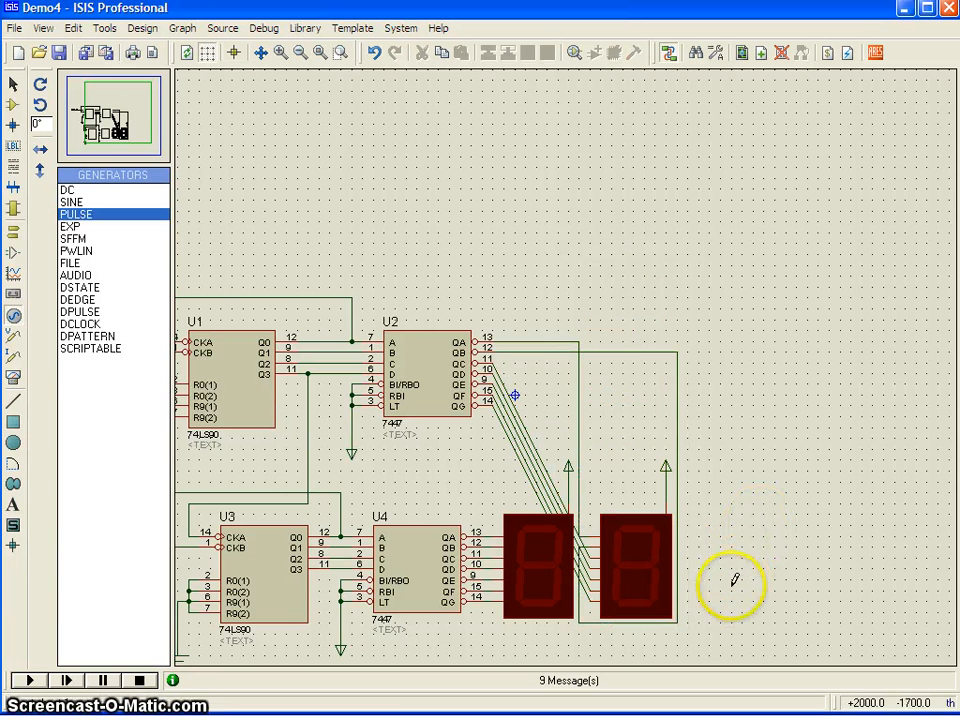
Run and stop the simulation with the displays side by side, and undo the move of the upper display
click(30, 680)
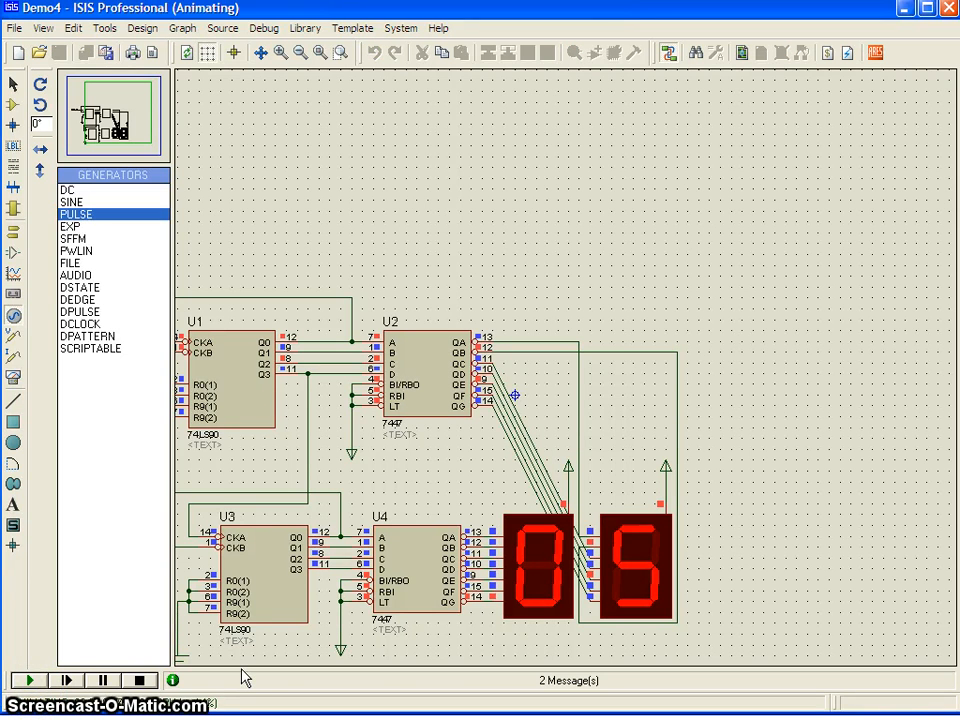
click(140, 680)
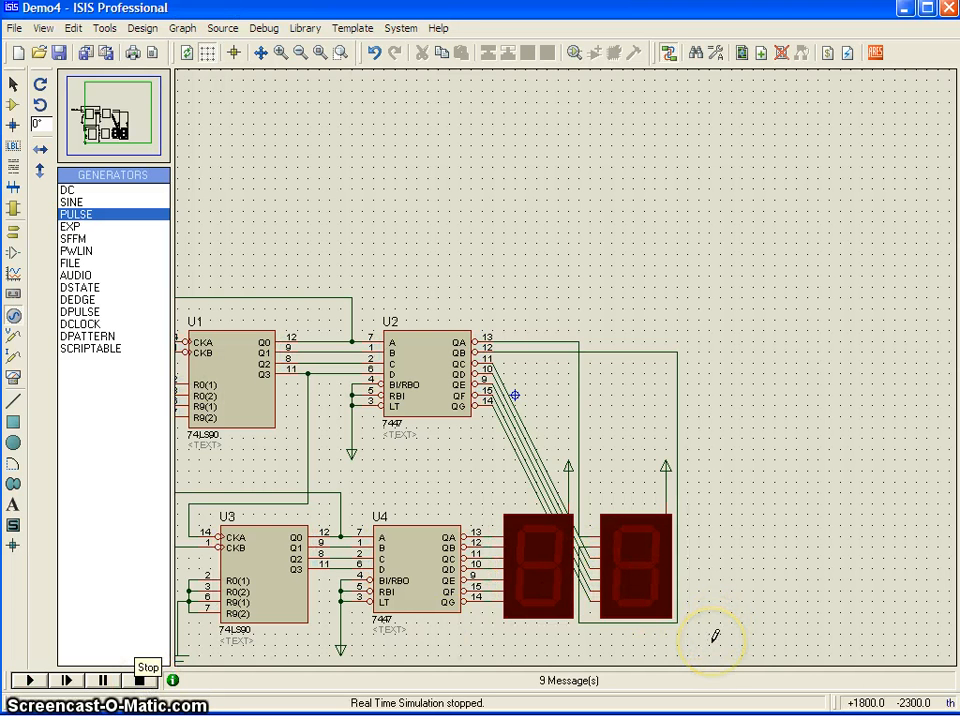
key(ctrl+z)
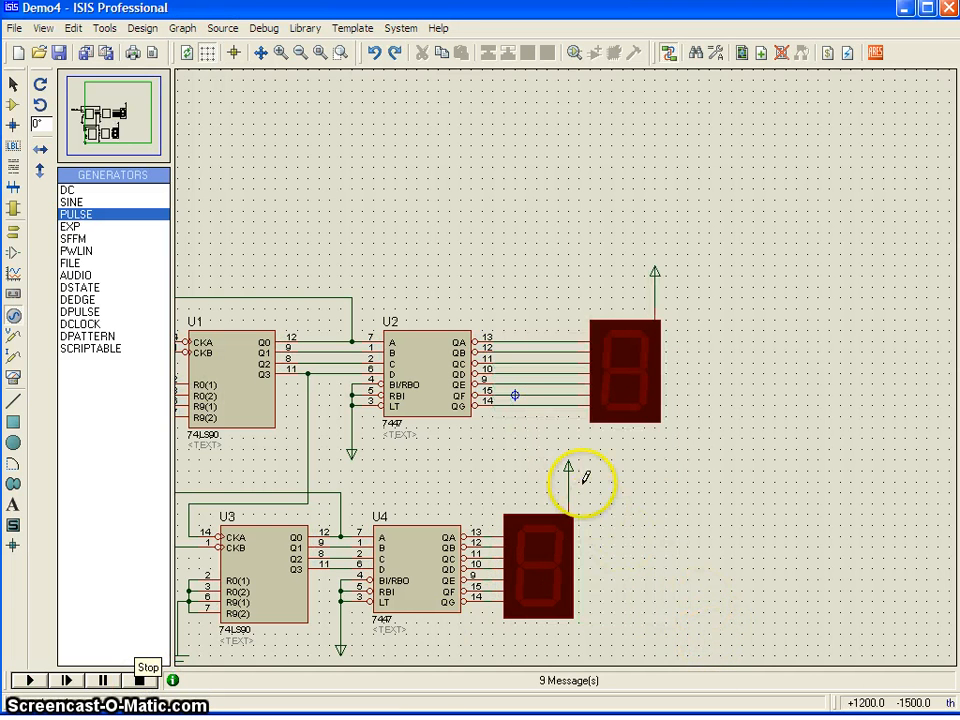
Delete the seven wires between U2's outputs QA to QG and the upper seven-segment display
right_click(528, 346)
right_click(528, 346)
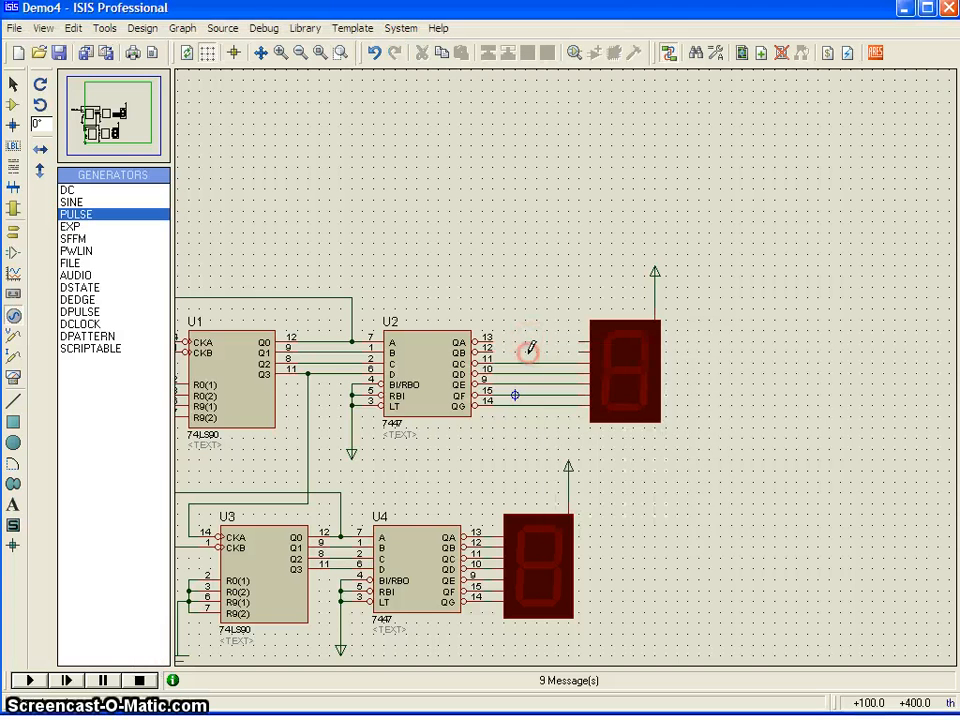
right_click(529, 359)
right_click(528, 359)
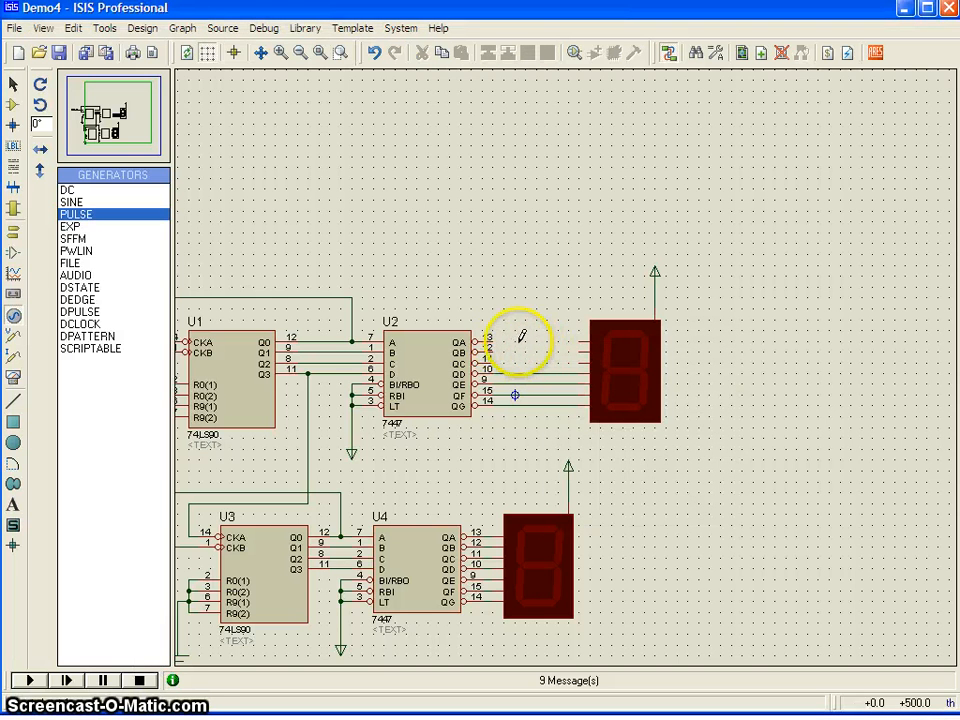
right_click(520, 369)
right_click(520, 369)
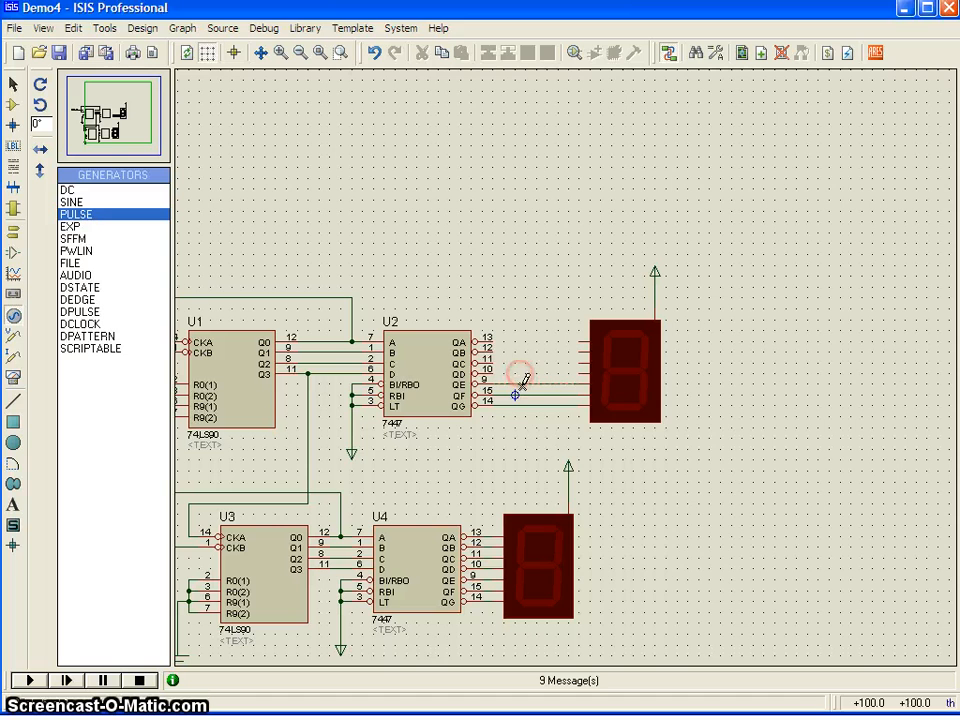
right_click(519, 383)
right_click(519, 383)
right_click(519, 393)
right_click(519, 393)
right_click(519, 402)
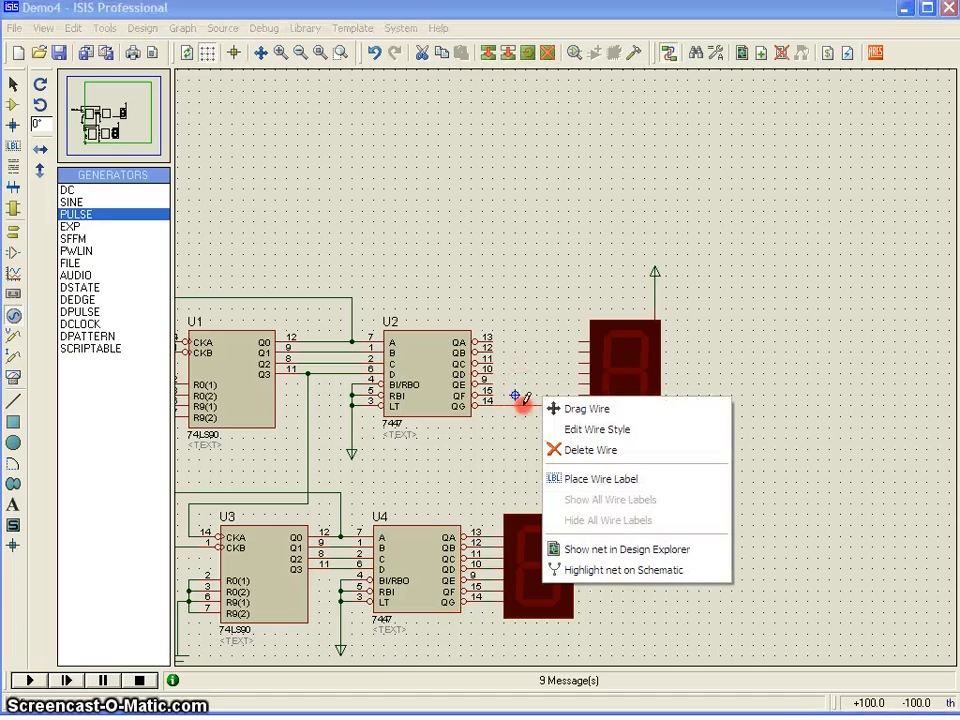
right_click(519, 402)
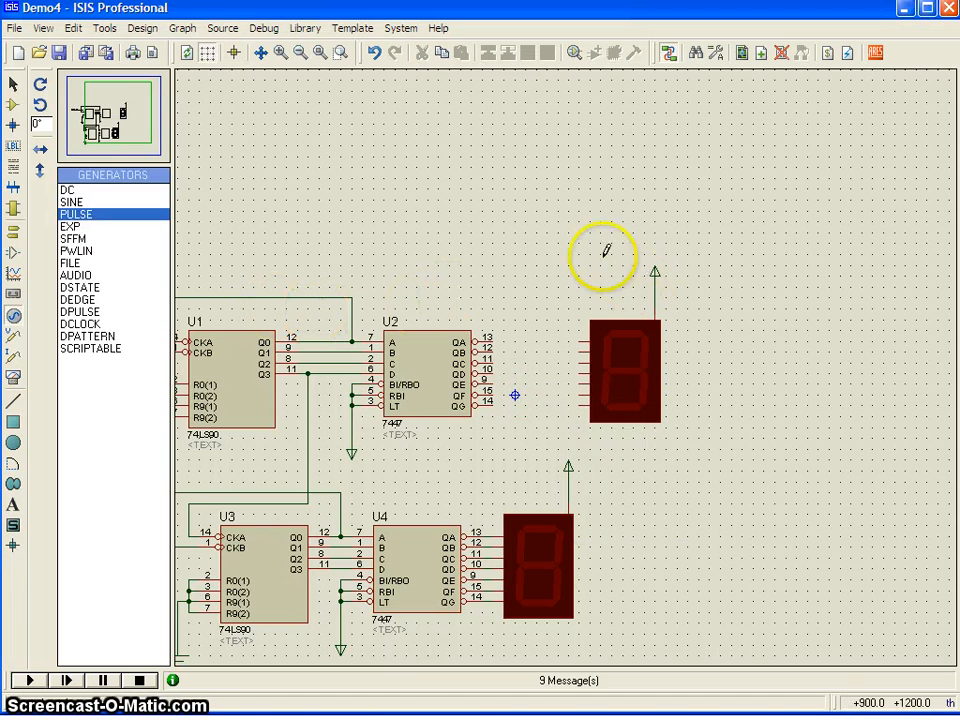
Move the upper seven-segment display with its power terminal down beside the lower display, leaving a gap for terminals
drag(569, 243, 686, 452)
drag(638, 399, 692, 589)
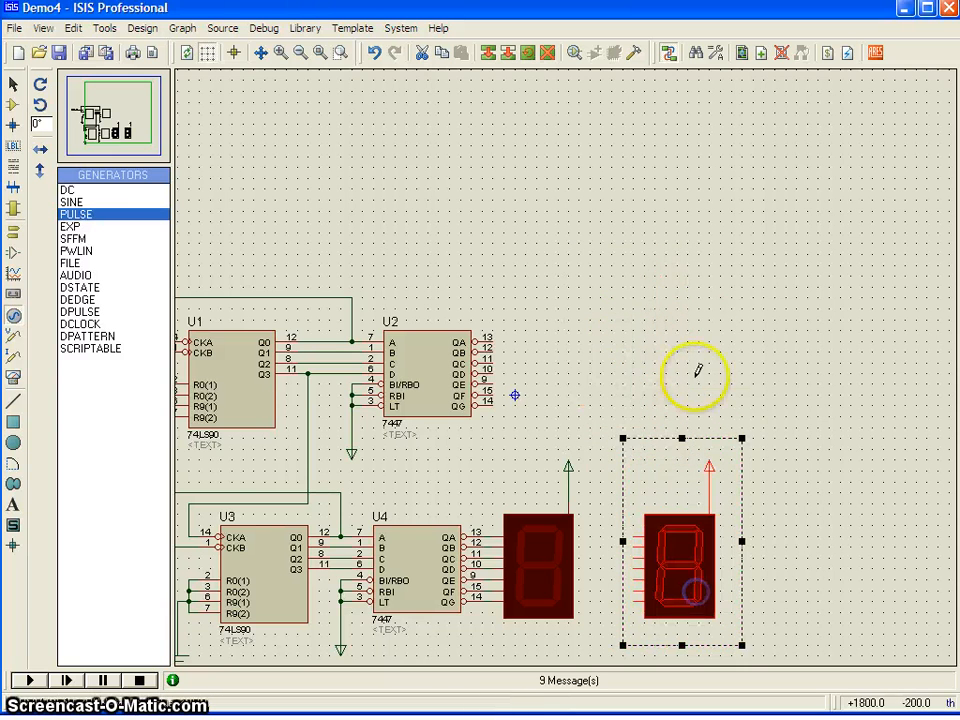
click(678, 318)
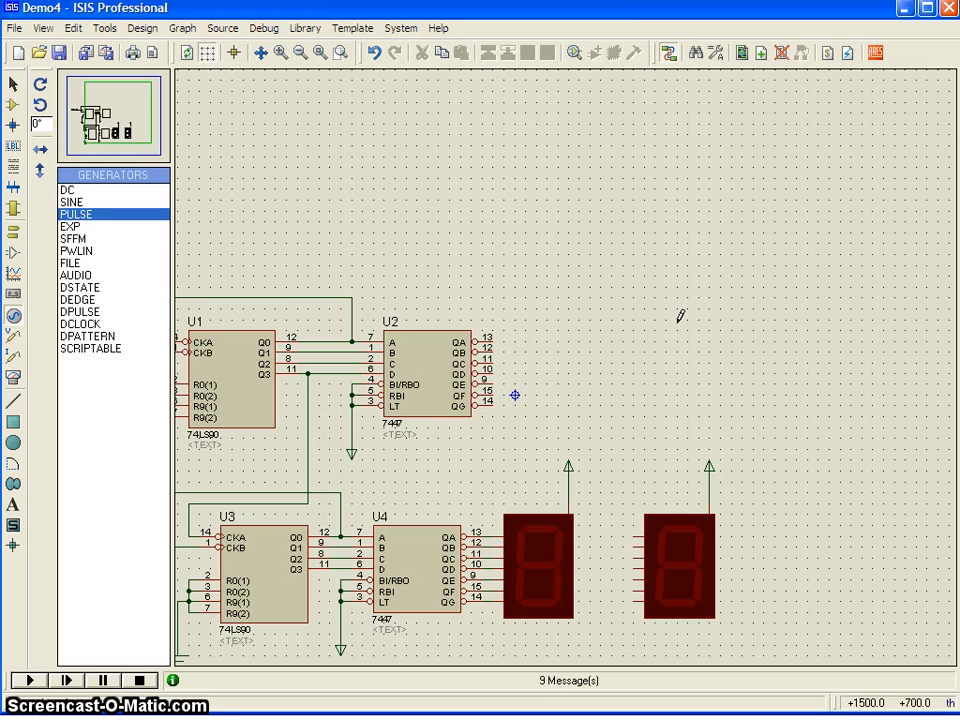
Place seven default terminals beside the right display's segment pins and seven more, rotated 180 degrees, beside U2's outputs
click(15, 236)
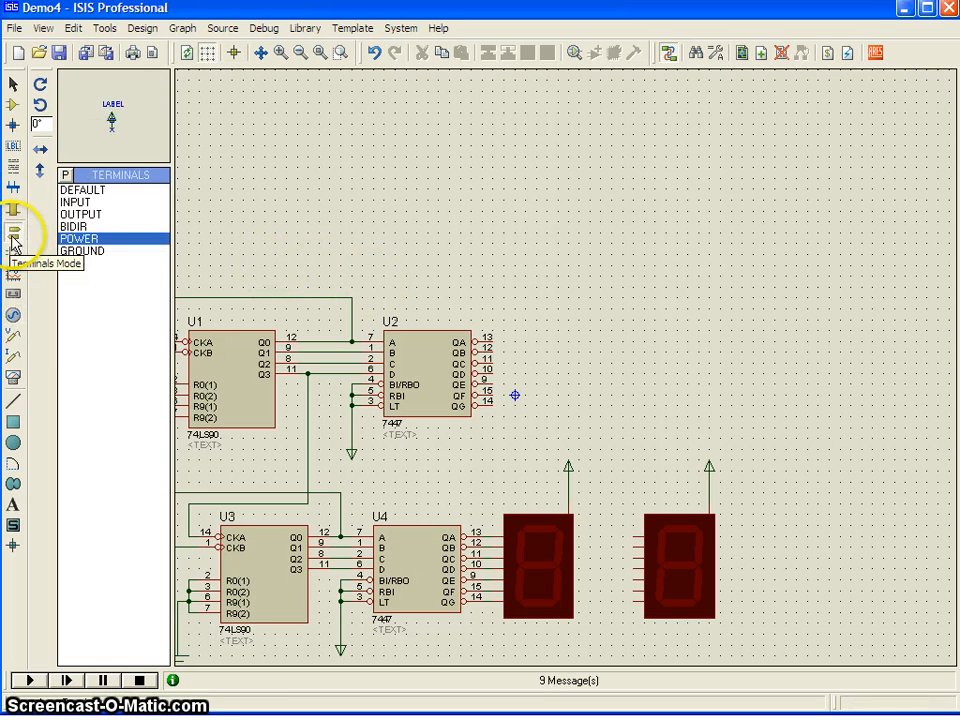
click(80, 189)
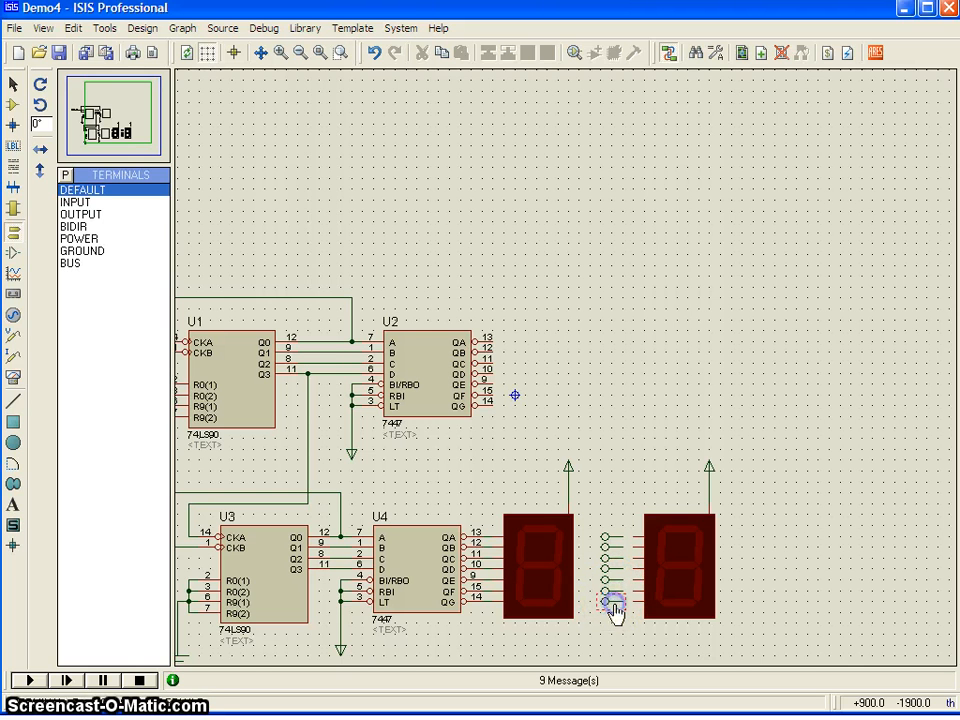
click(98, 190)
click(41, 85)
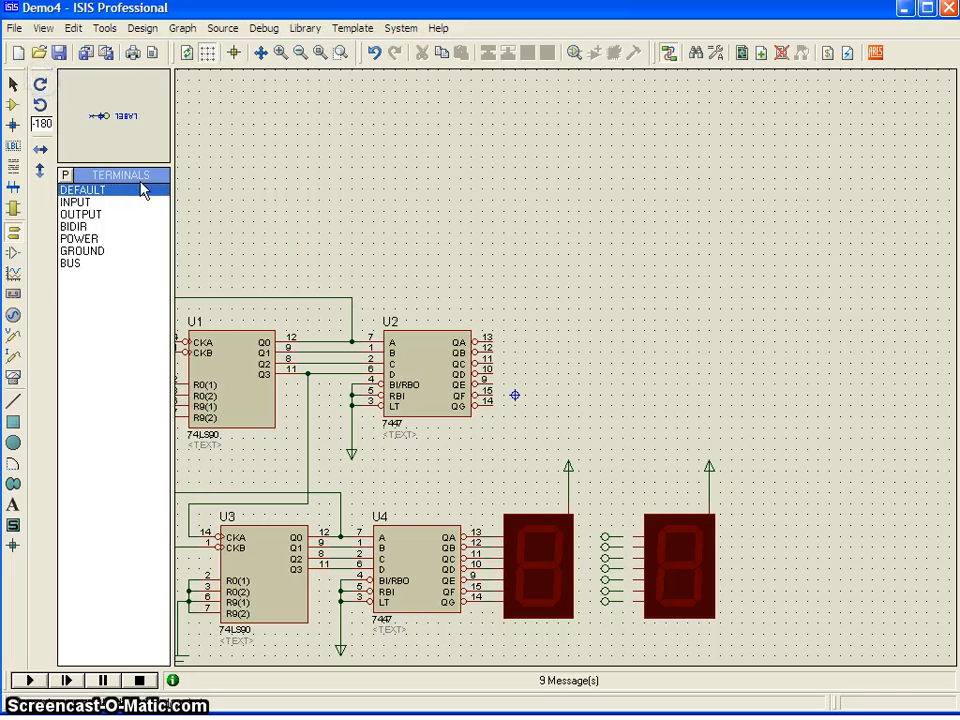
click(510, 343)
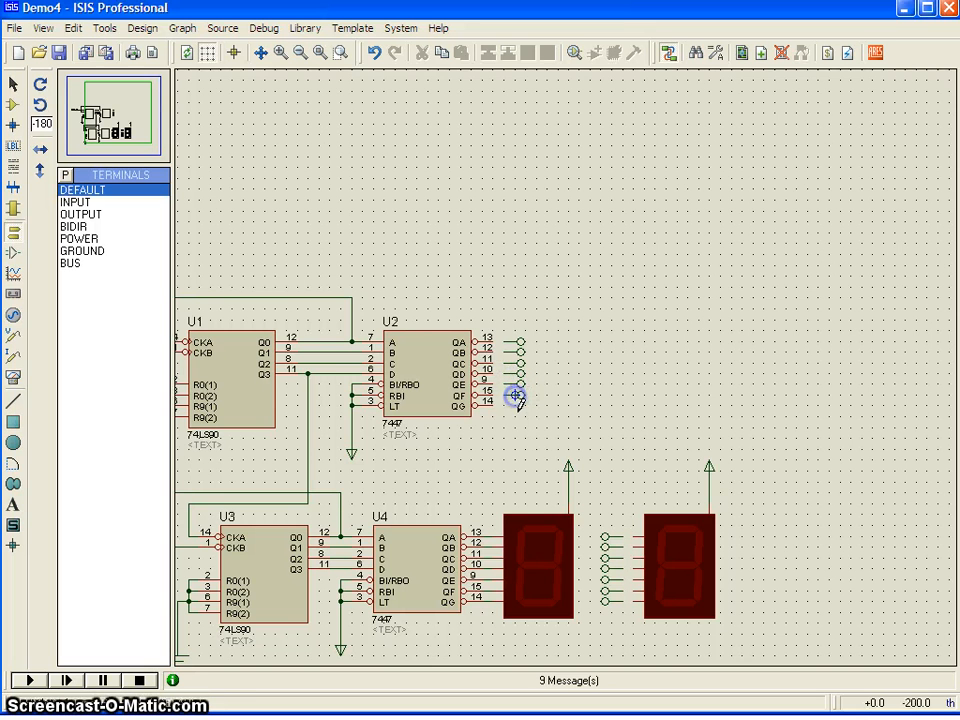
Wire U2's outputs QA to QG to their adjacent terminals, and the right display's seven segment pins to theirs
scroll(565, 376, up, 1)
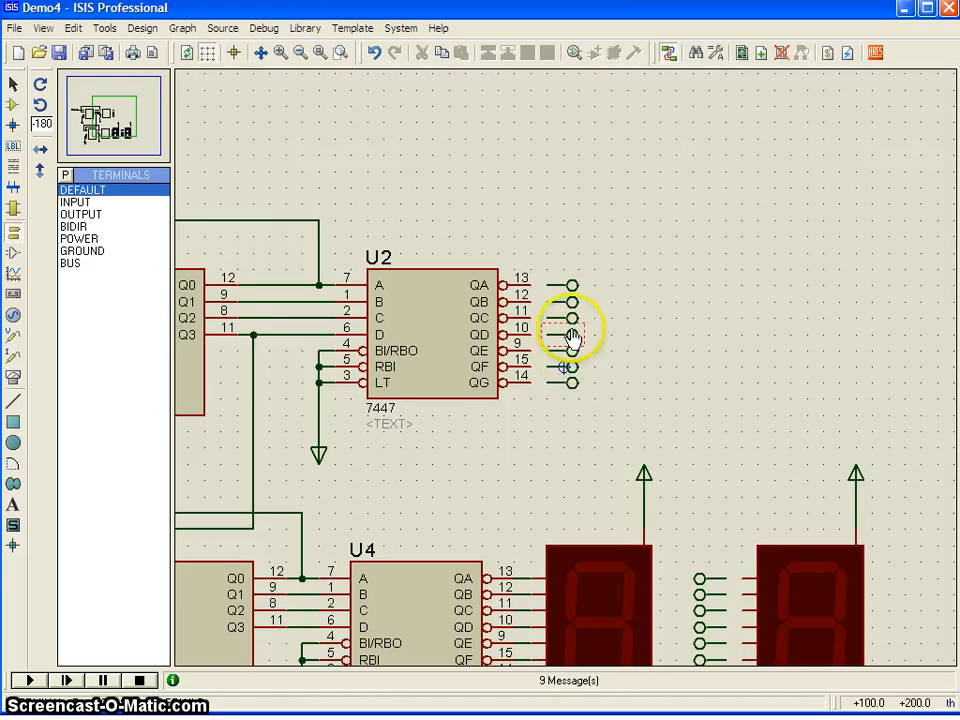
scroll(574, 332, up, 1)
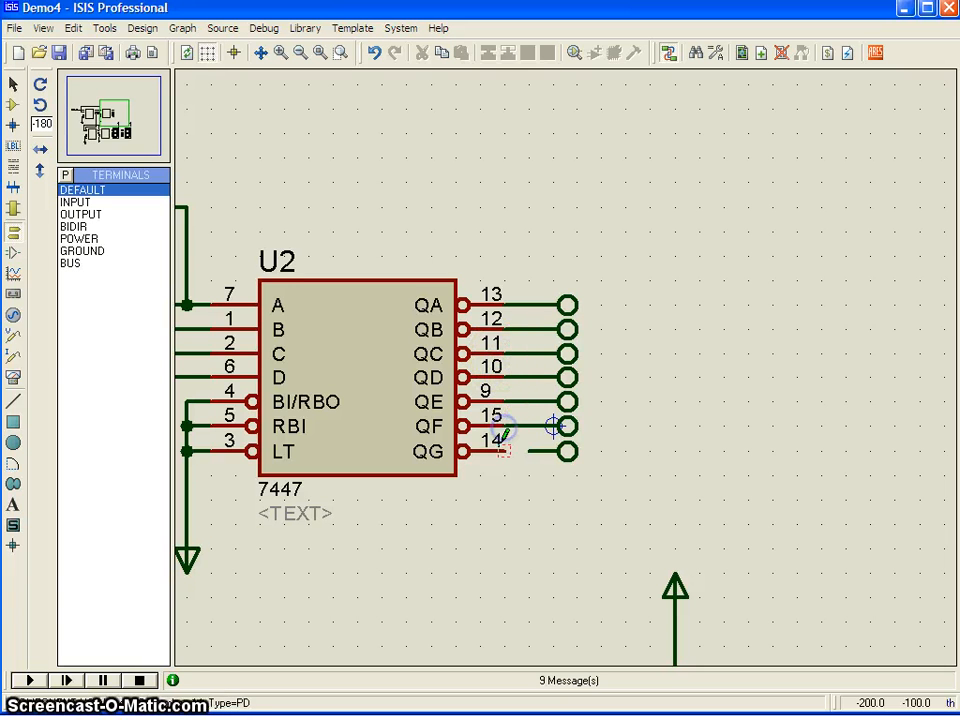
scroll(560, 445, down, 1)
scroll(650, 510, down, 1)
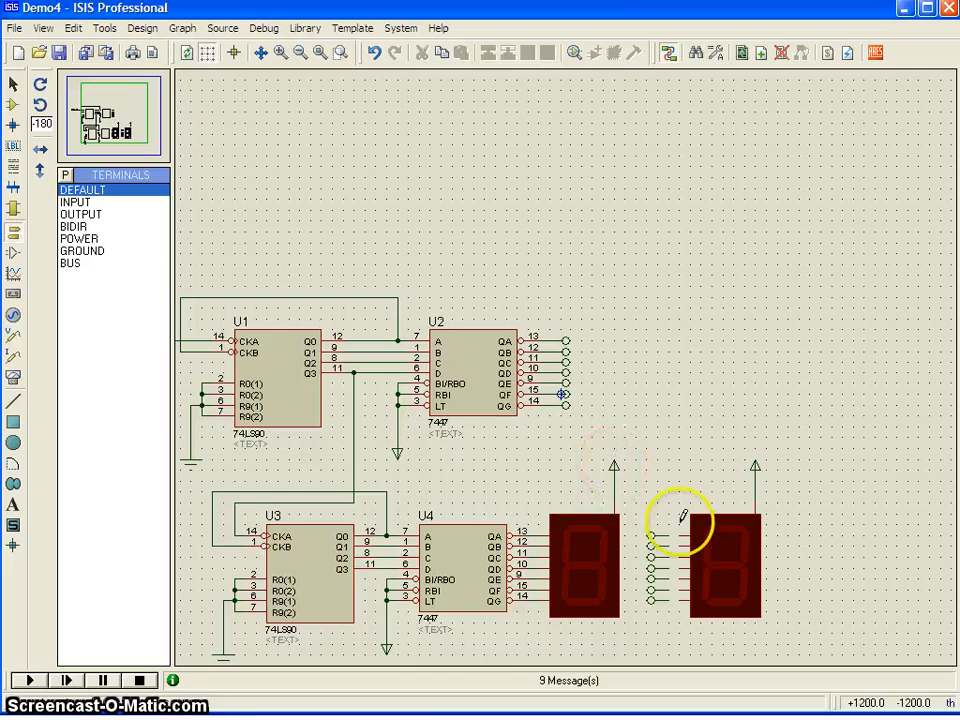
scroll(706, 578, up, 1)
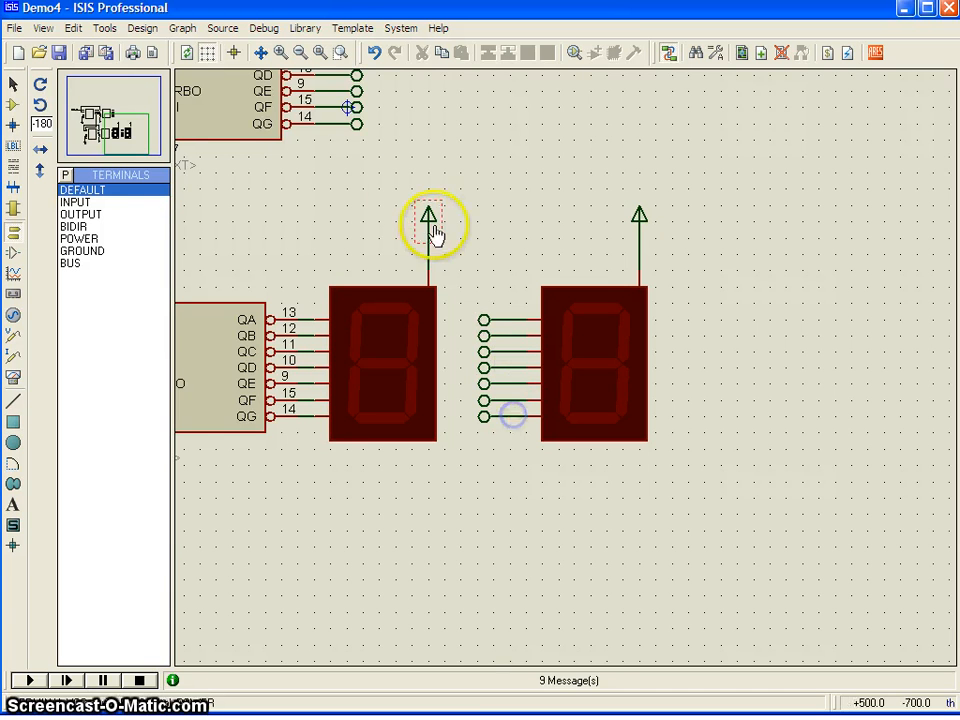
Label the terminal on U2's QA output as A
scroll(418, 208, down, 1)
scroll(418, 208, up, 1)
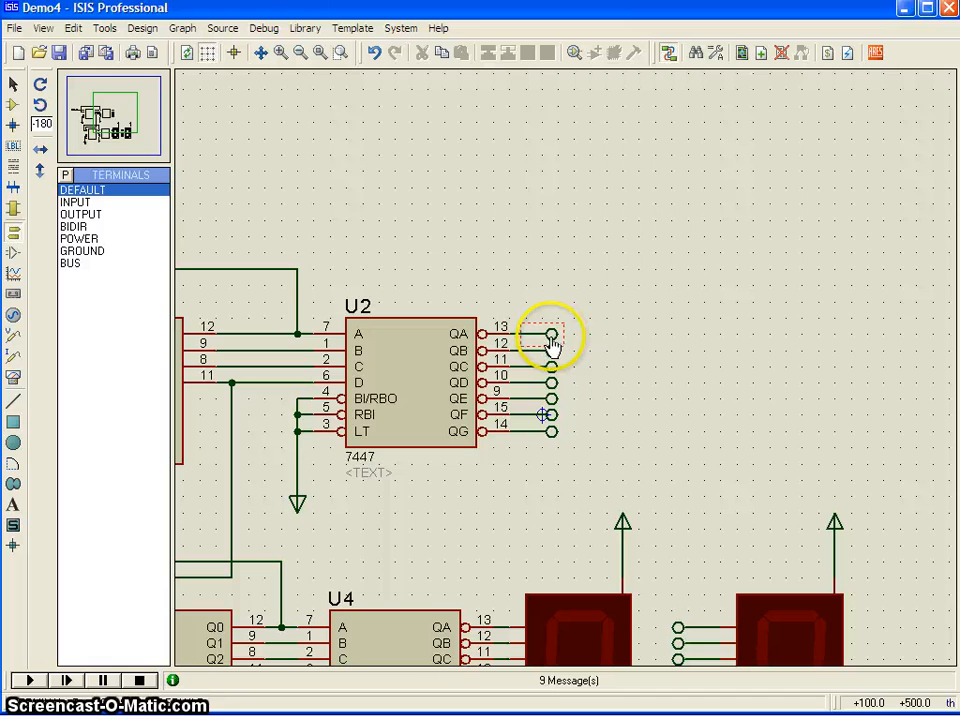
right_click(552, 340)
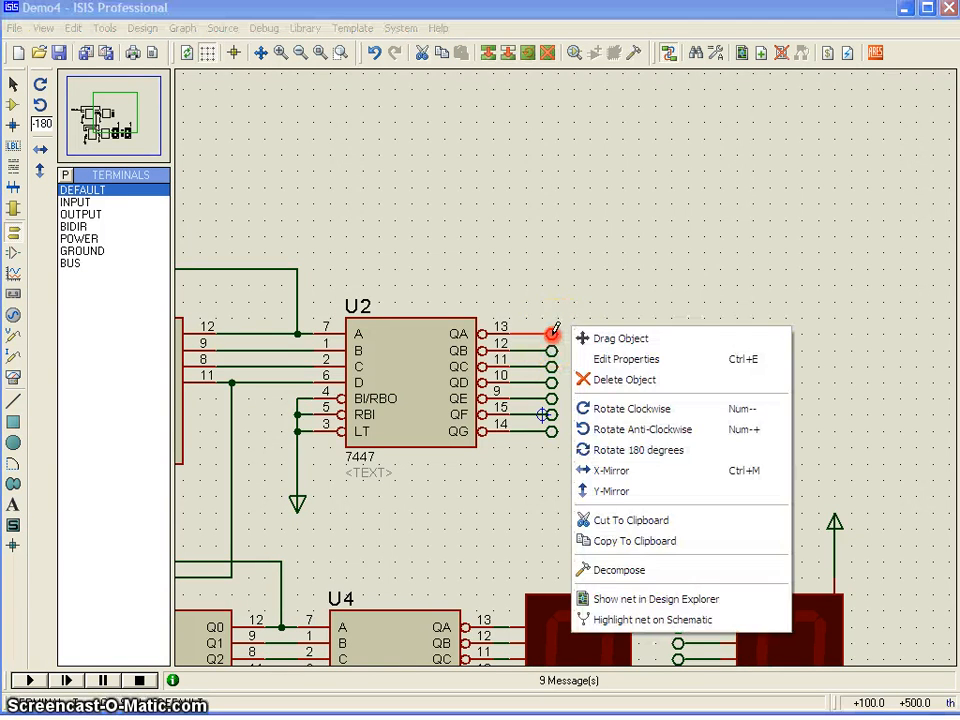
click(632, 360)
click(475, 210)
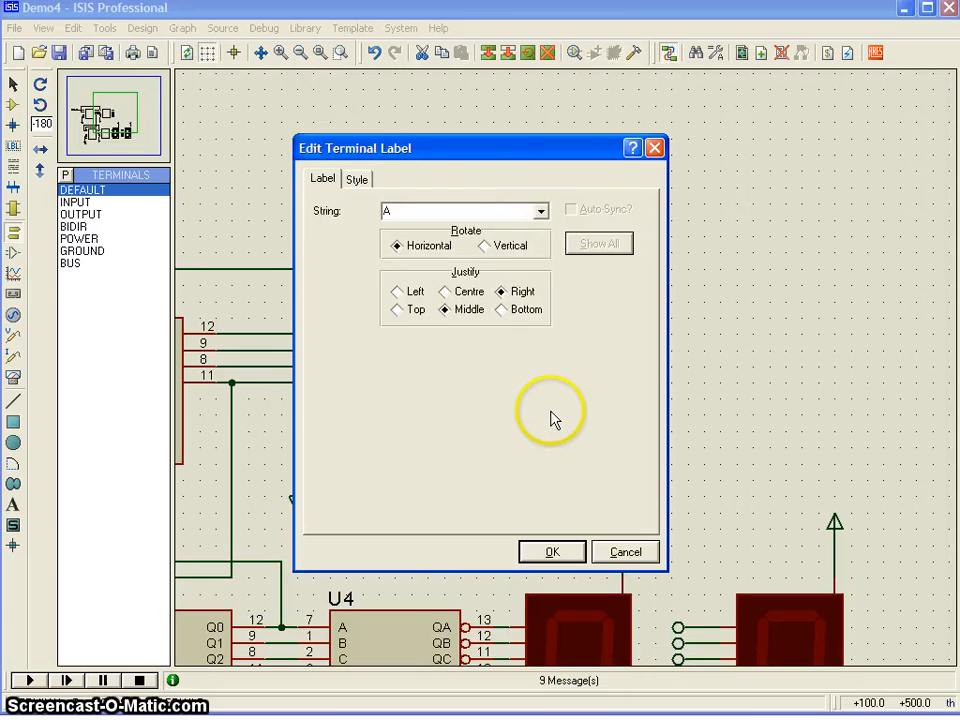
click(550, 553)
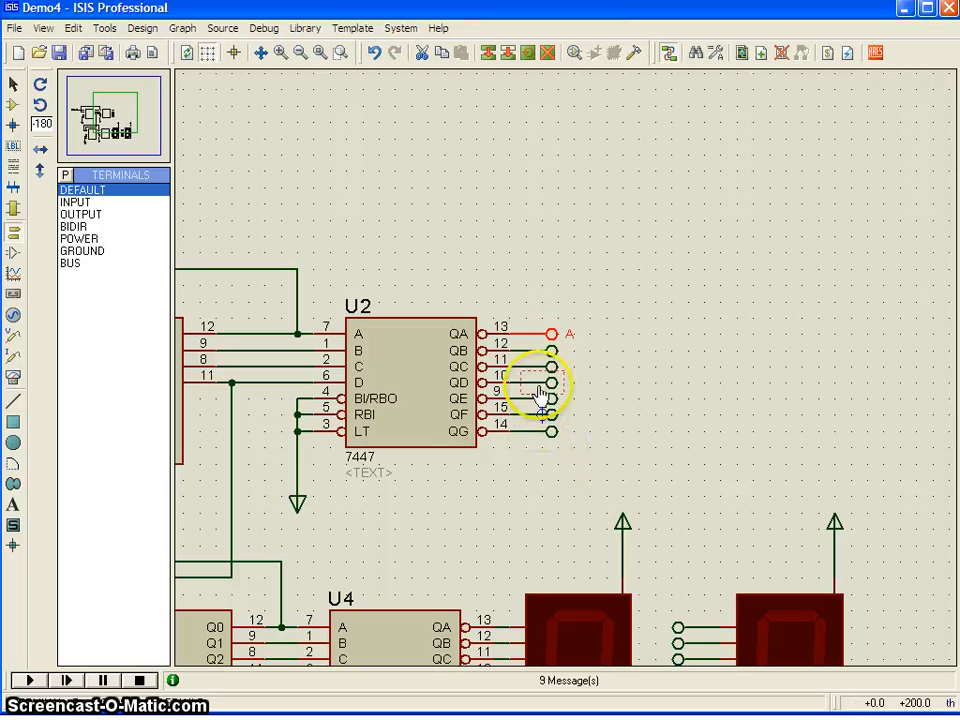
Label the terminals on U2's QB and QC outputs as B and C
right_click(552, 351)
click(622, 396)
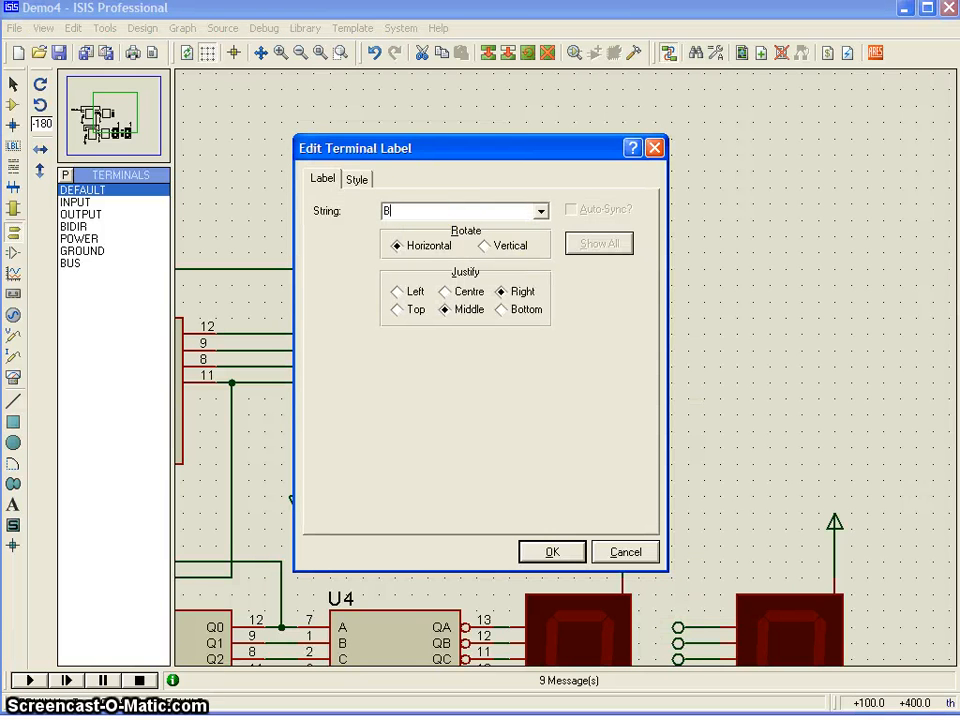
text(B)
key(Return)
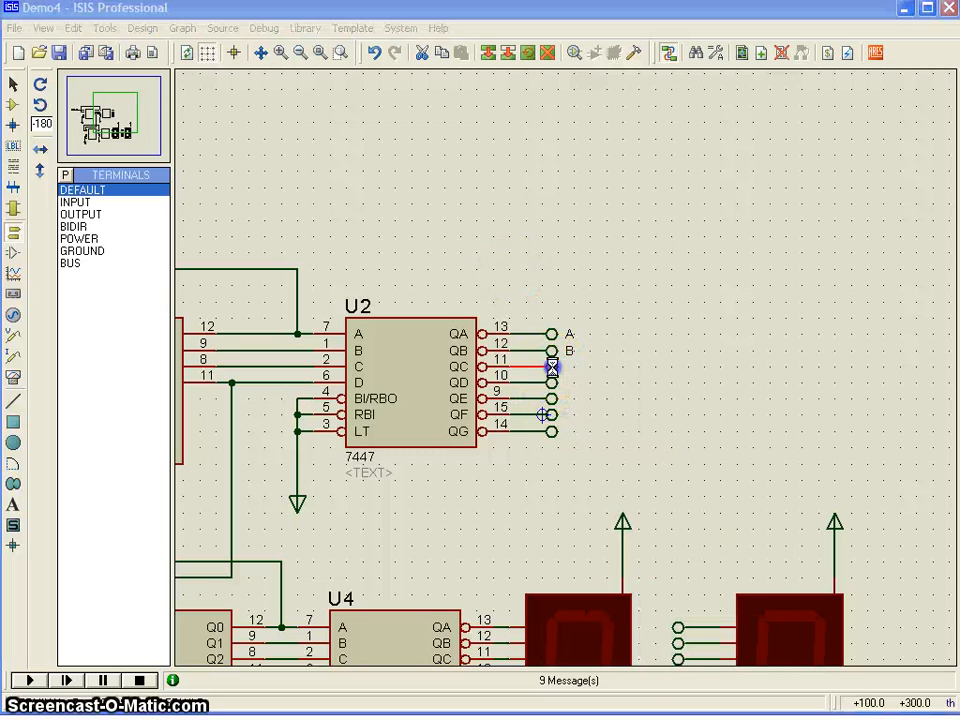
double_click(552, 367)
key(Return)
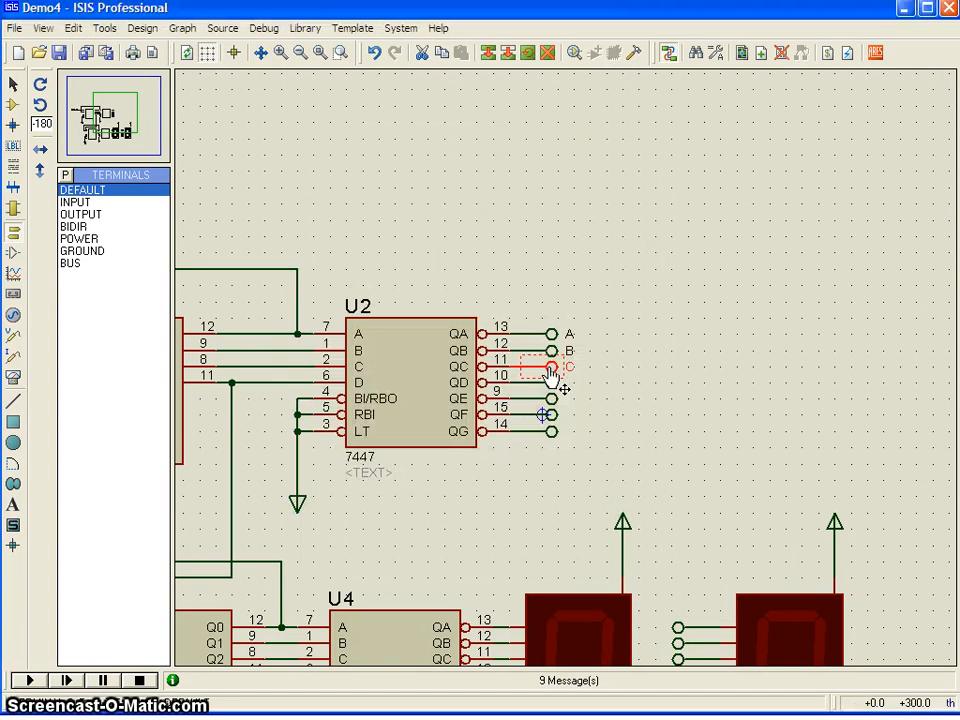
Label U2's QD to QG terminals D, E, F and G, and the right display's seven terminals A to G in order
right_click(556, 382)
click(630, 410)
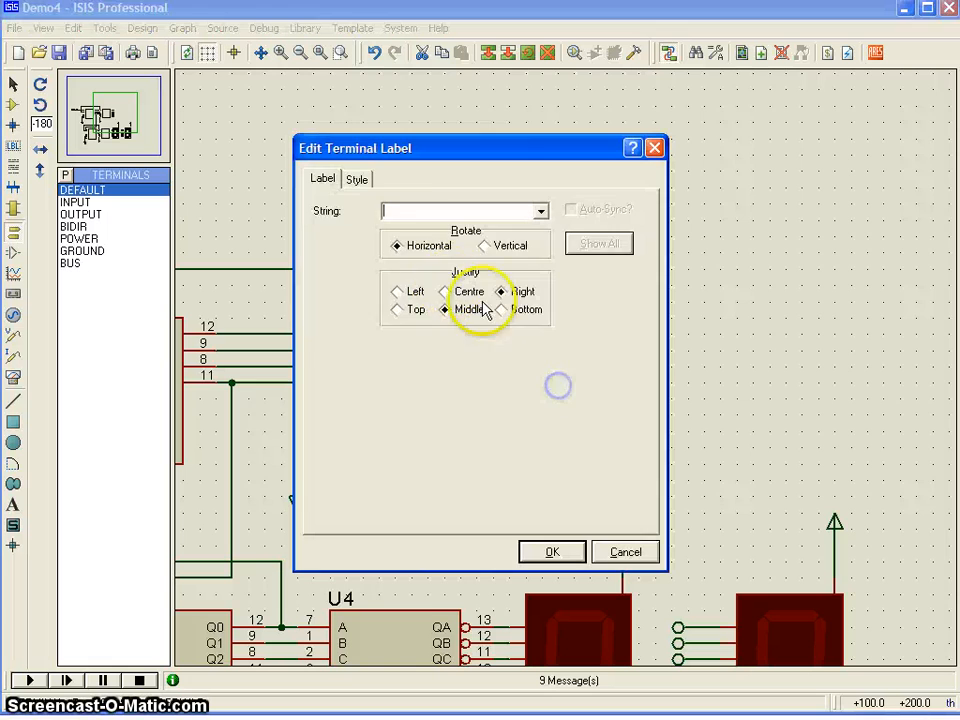
key(Return)
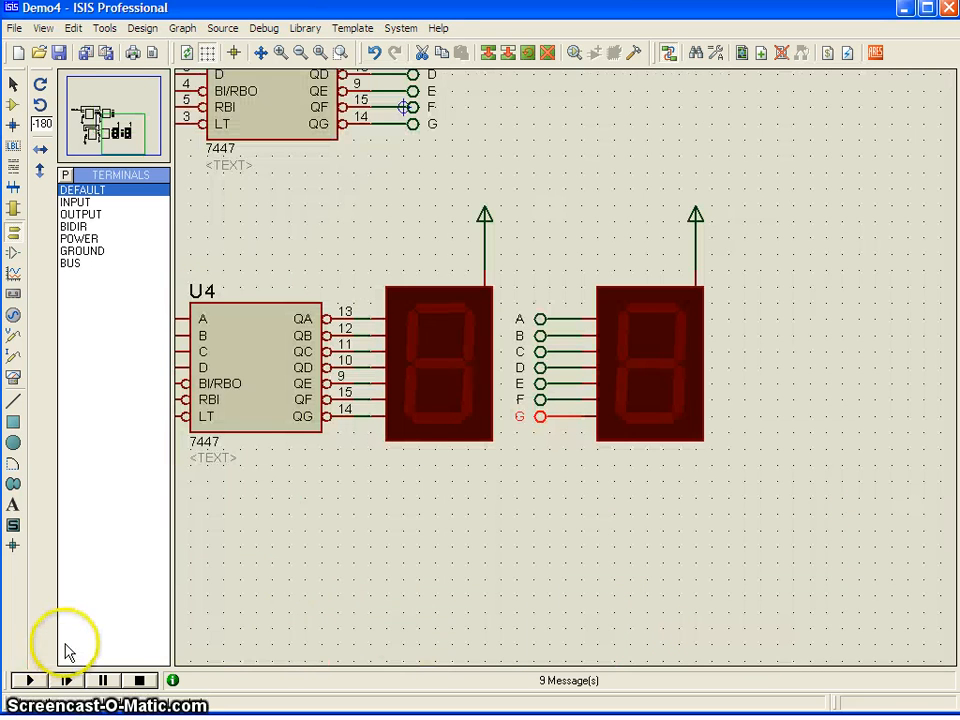
click(369, 580)
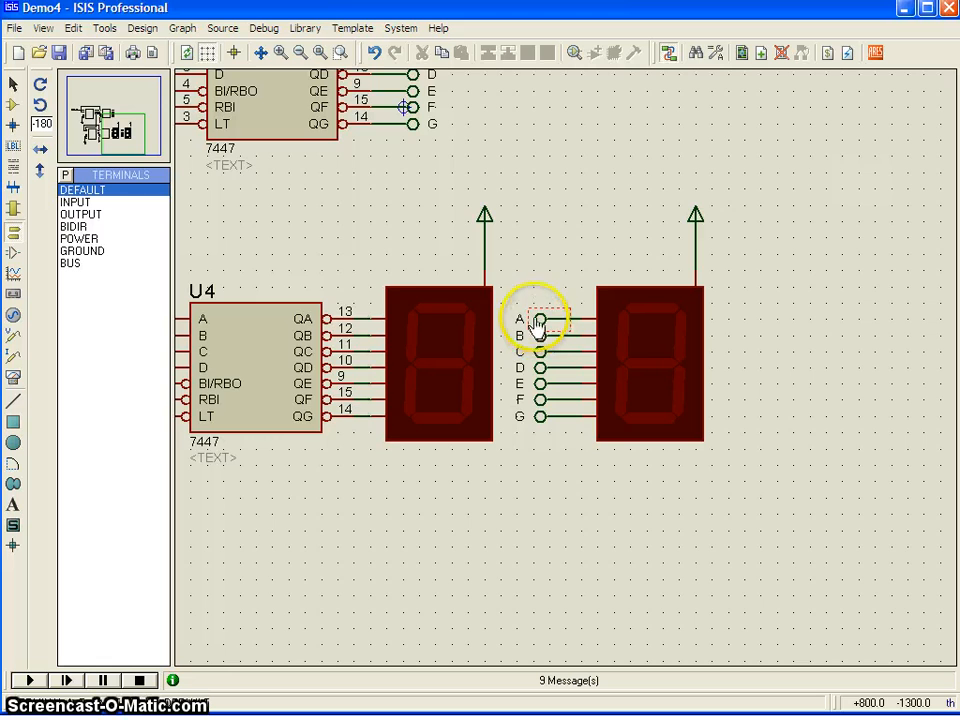
Examine the list of existing net names for the right display's uppermost terminal and keep A as its label
scroll(458, 213, down, 1)
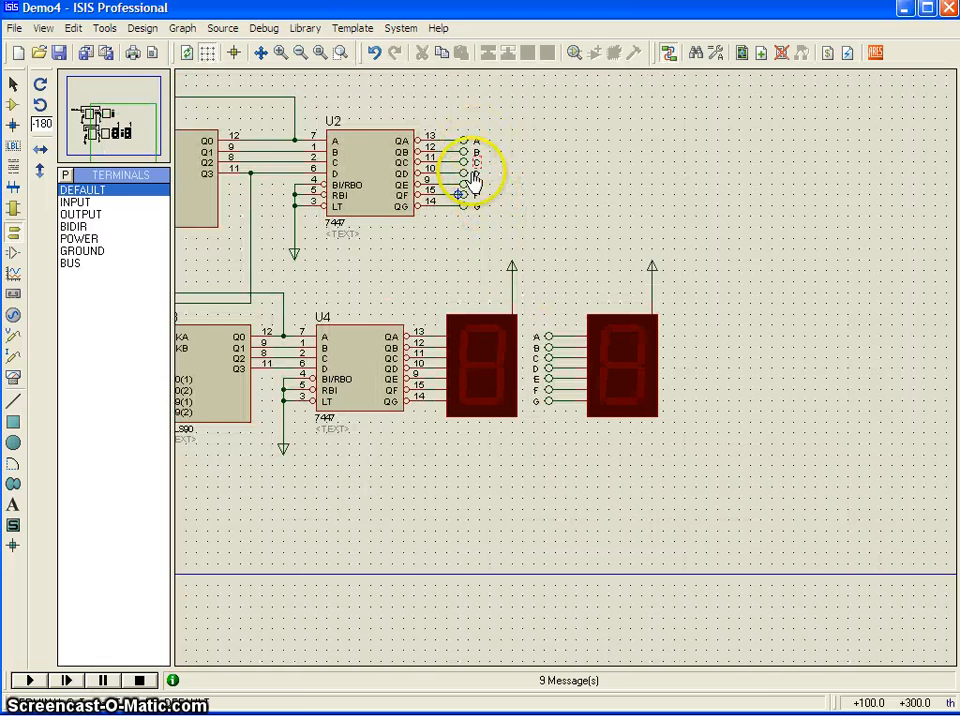
right_click(552, 337)
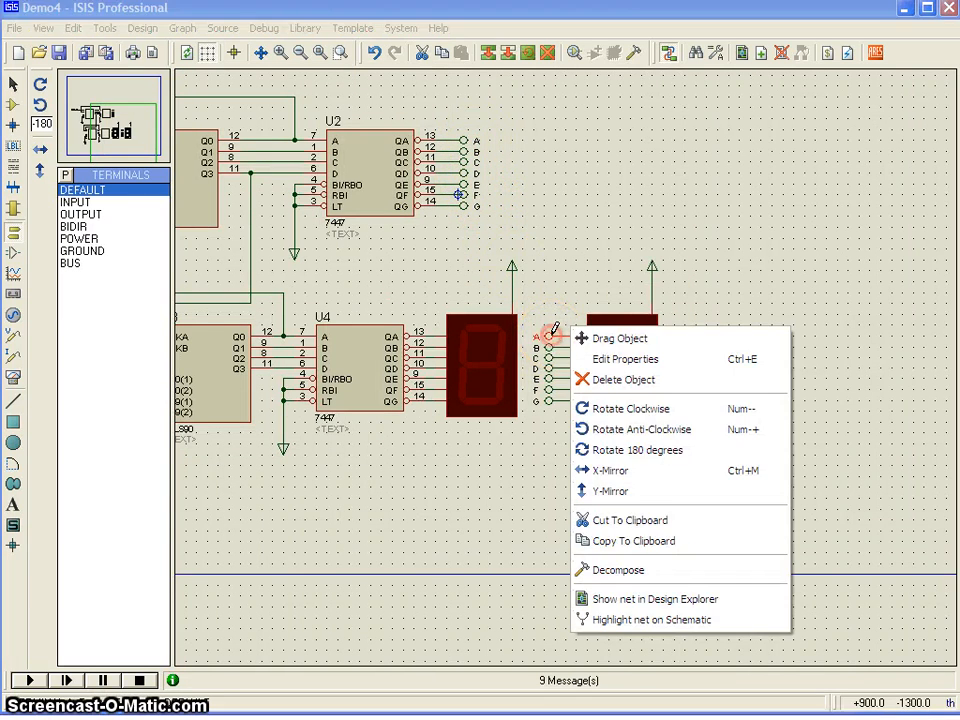
click(552, 338)
click(542, 212)
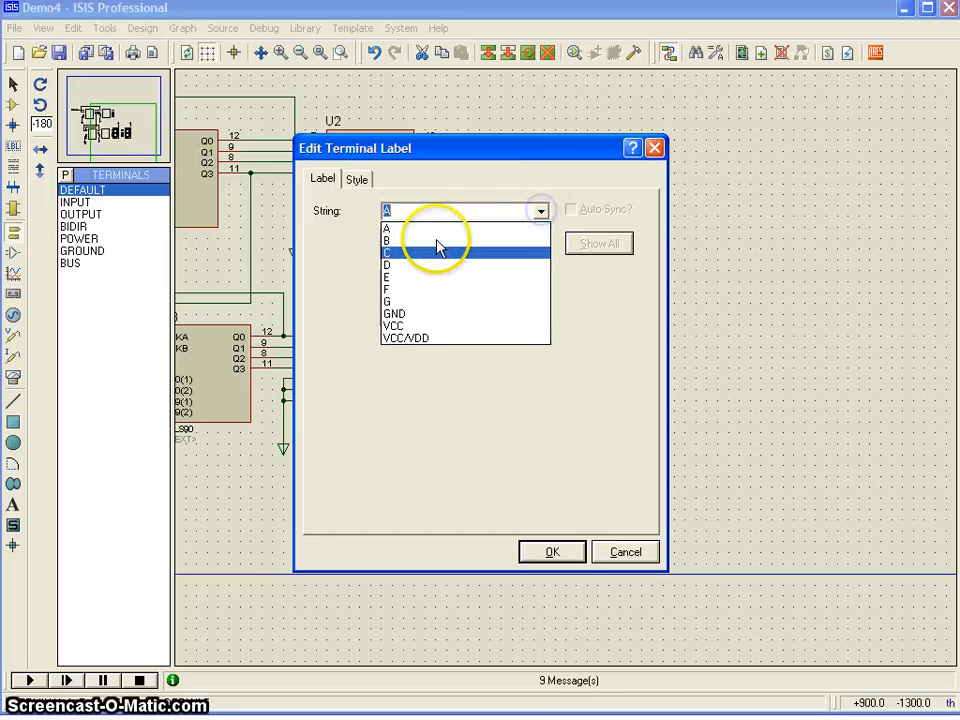
click(407, 229)
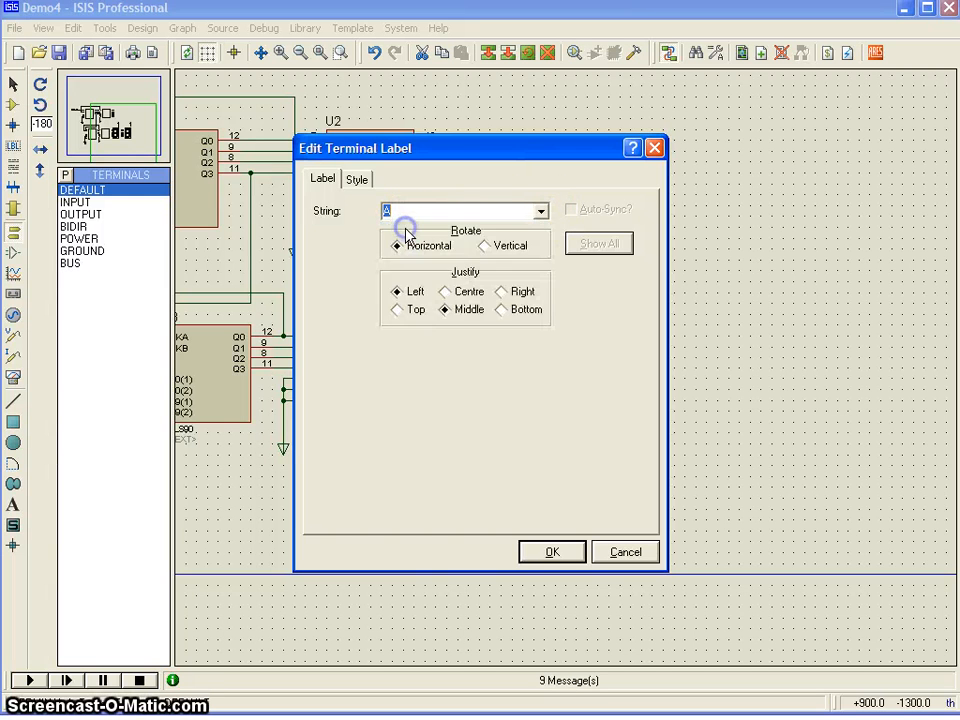
click(550, 554)
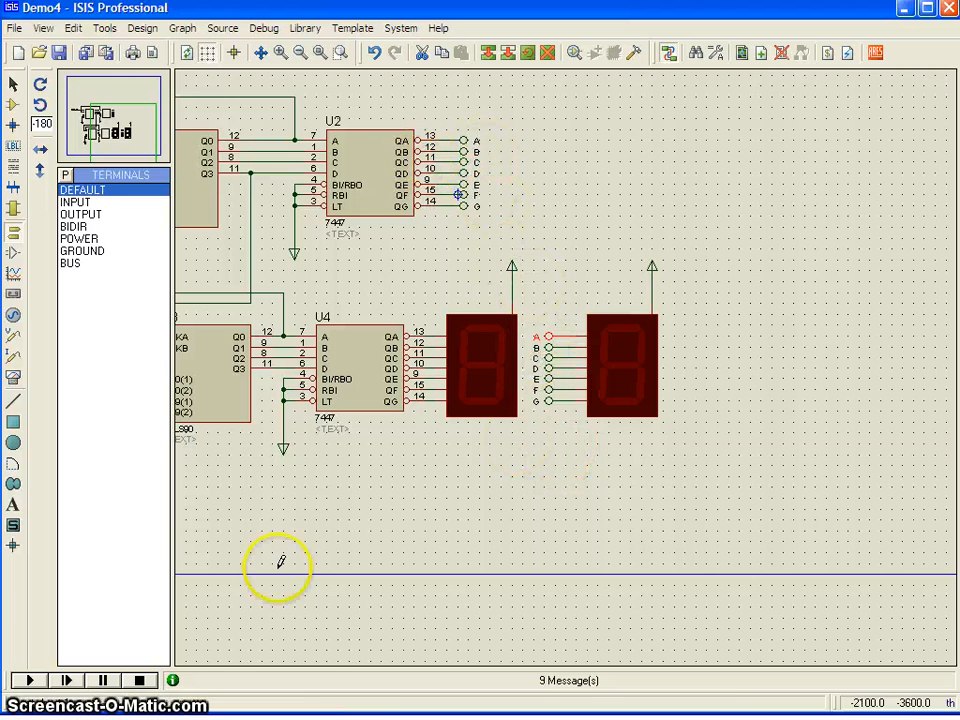
Run the simulation and zoom in on the two side-by-side displays to check the two-digit count
scroll(240, 553, down, 1)
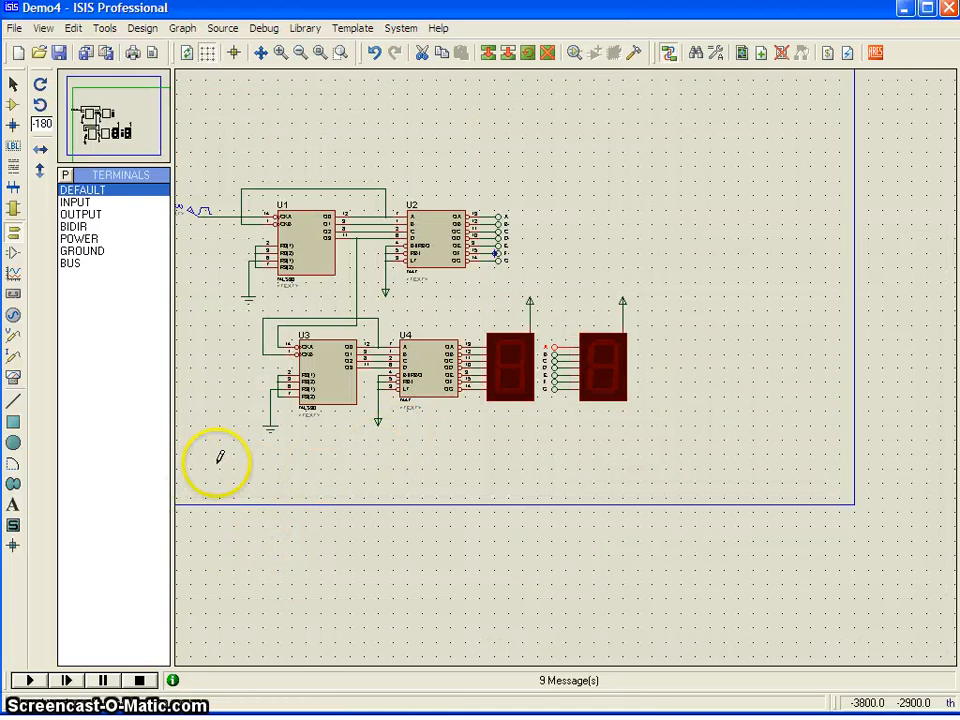
click(30, 680)
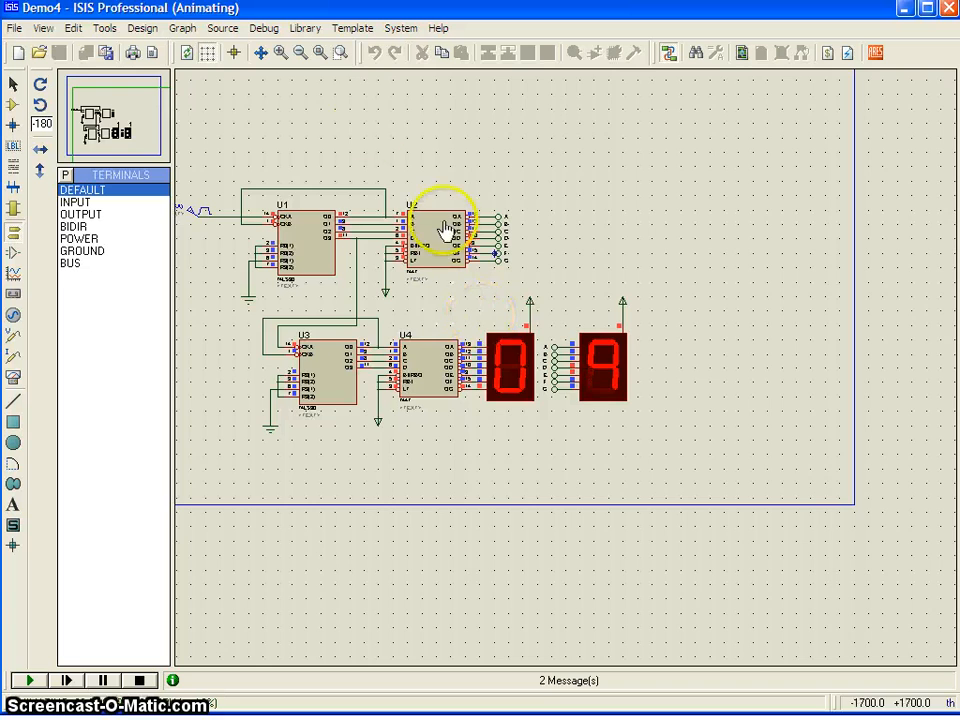
click(322, 52)
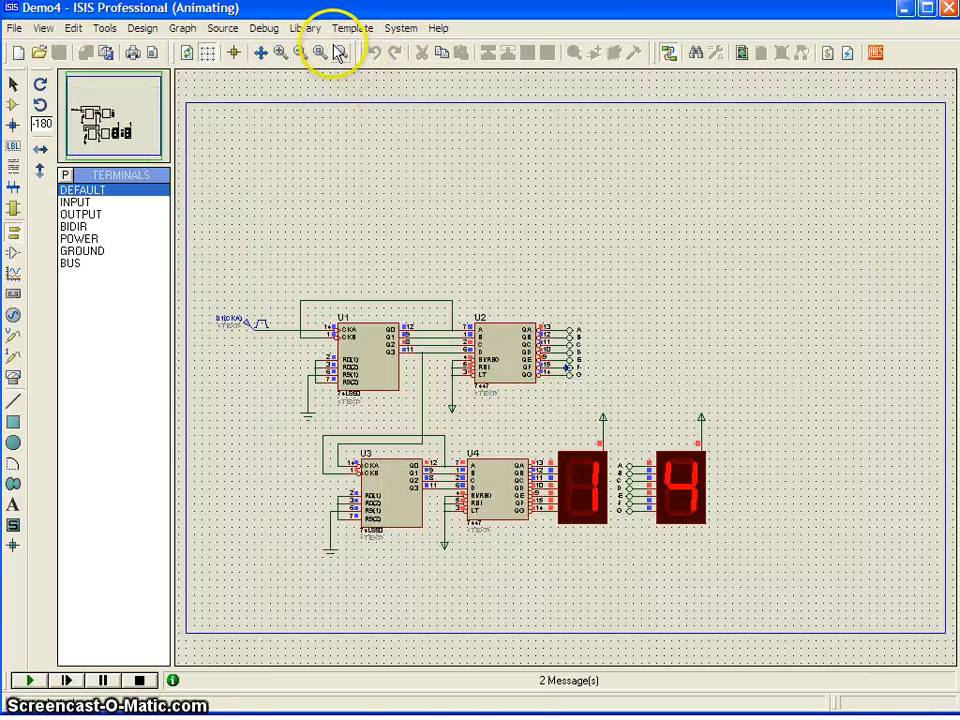
click(338, 52)
drag(536, 411, 724, 549)
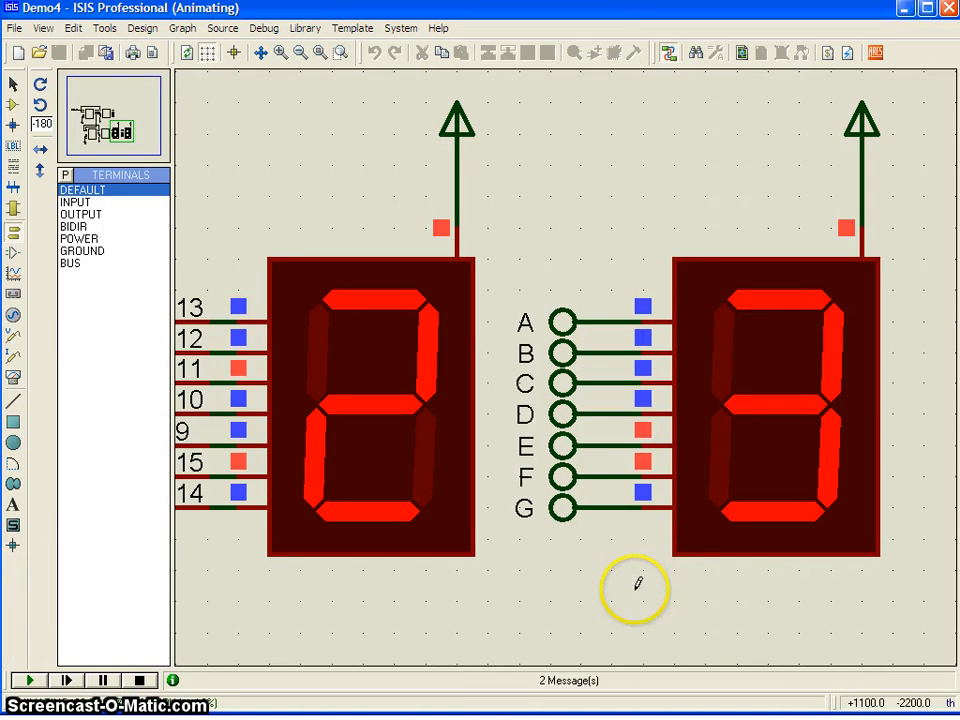